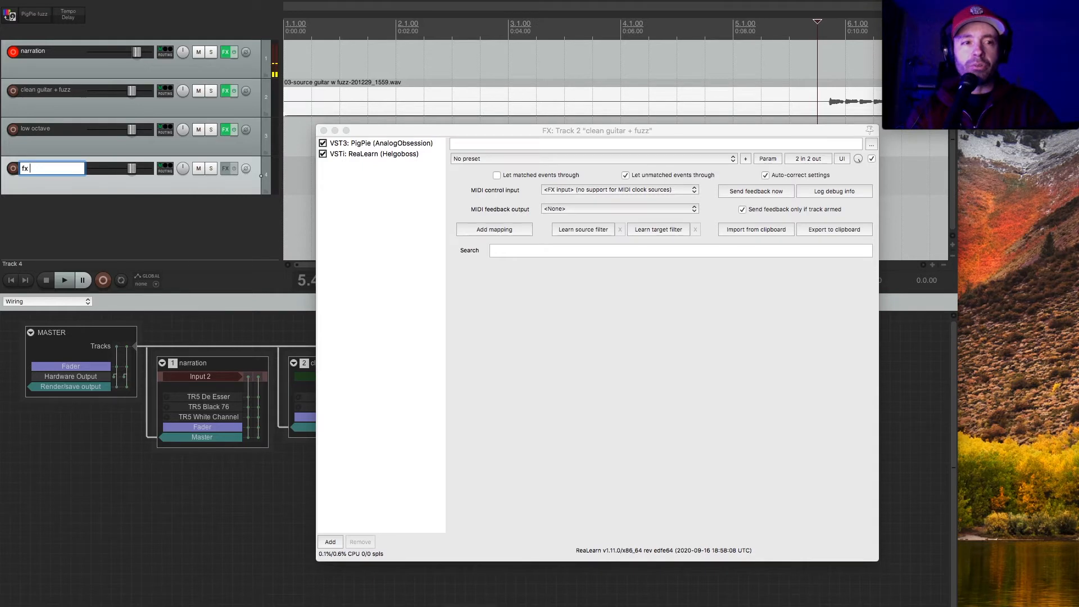
Name the fourth track "fx loop / kill switch".
text(oop)
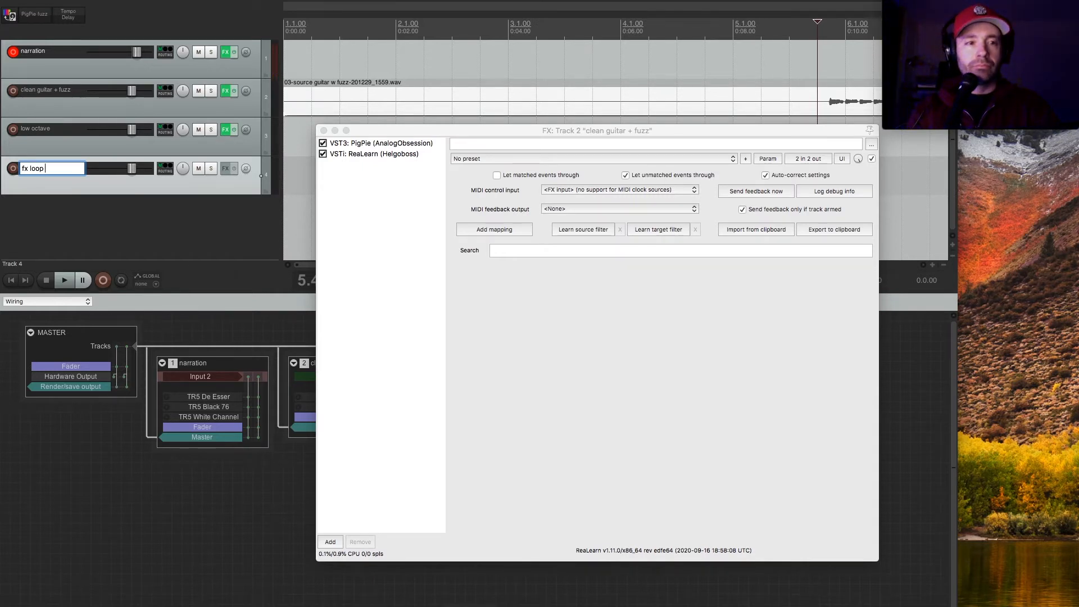
text( / kill switch)
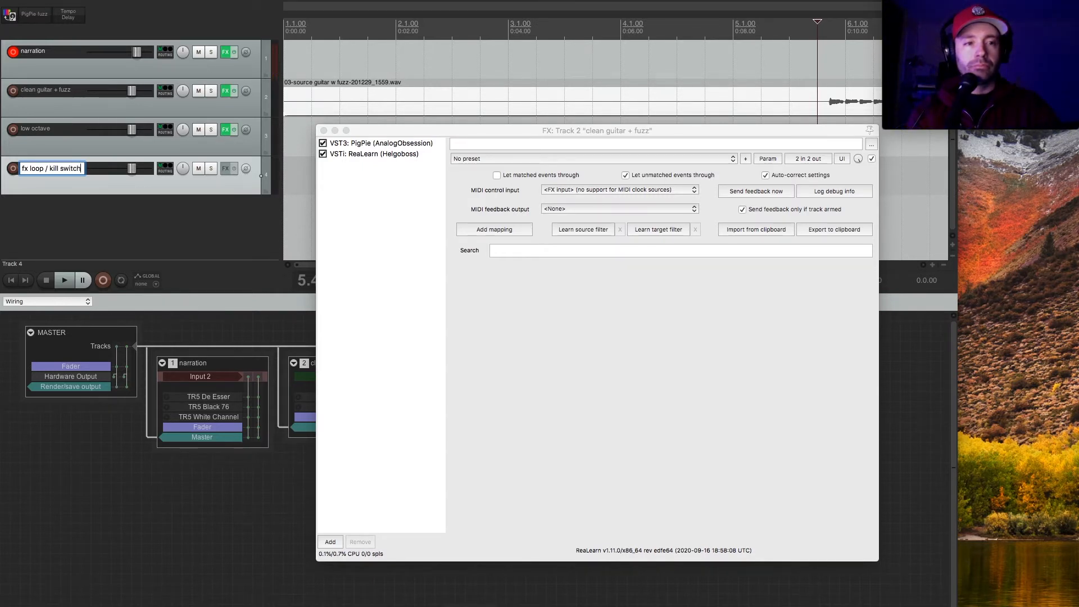
key(Return)
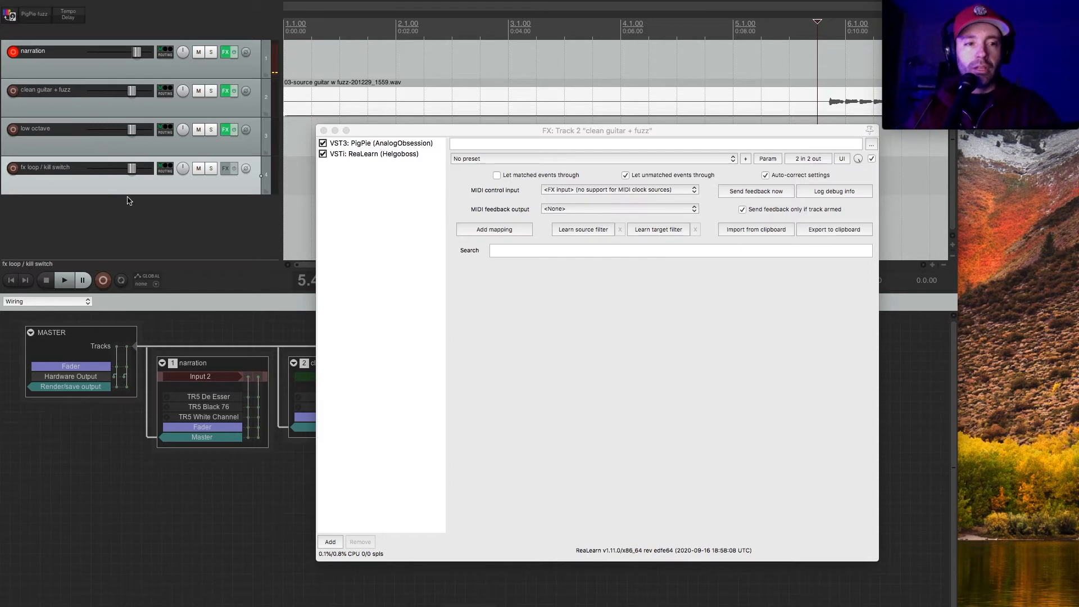
Add the AU version of EchoBoy (Soundtoys) to the fx loop / kill switch track's effects chain.
click(226, 168)
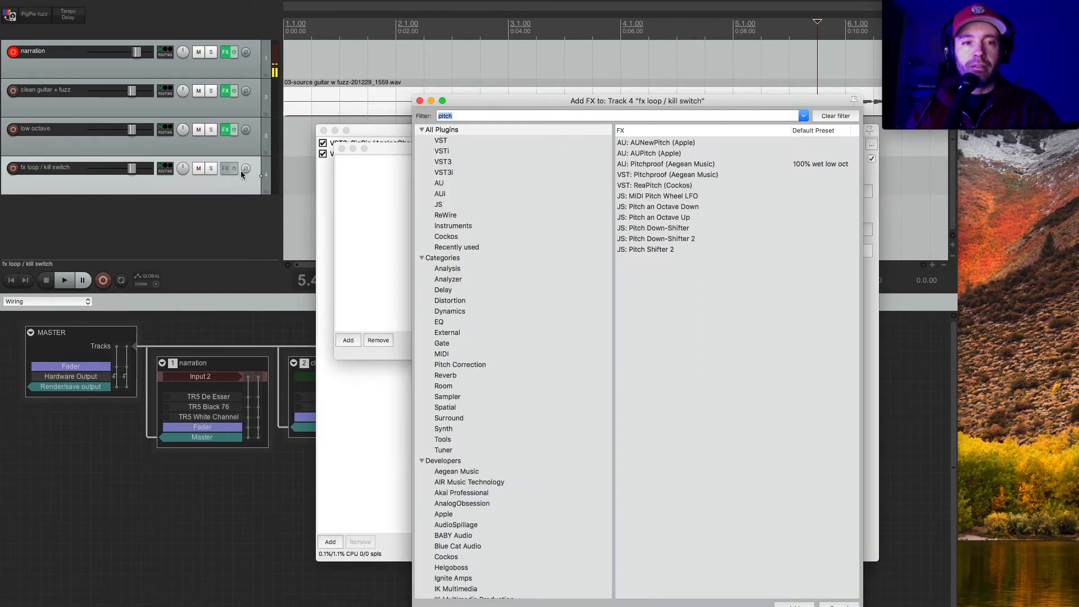
text(echo)
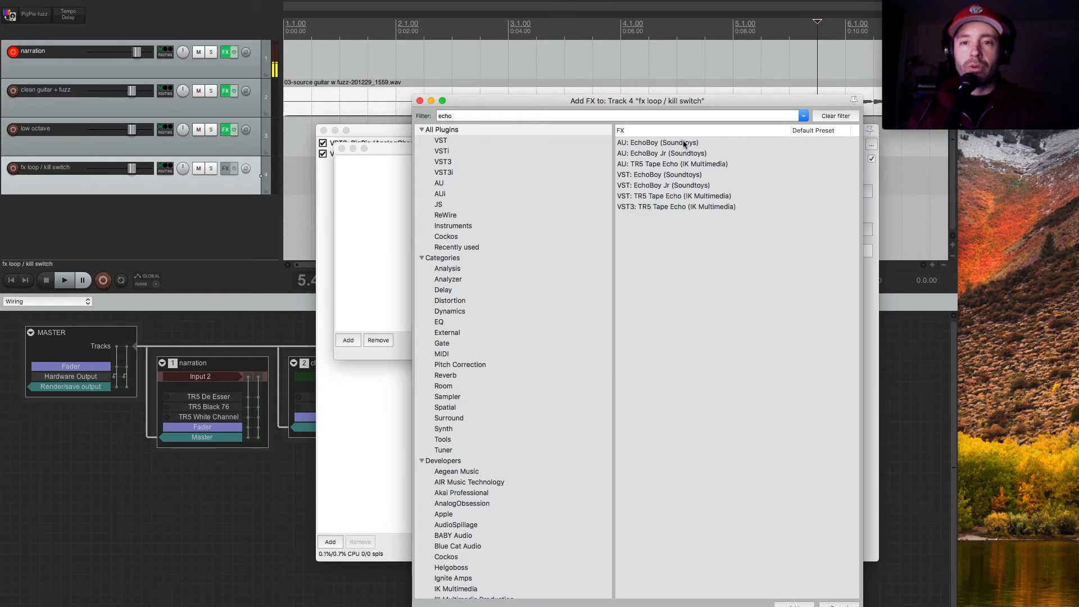
click(684, 144)
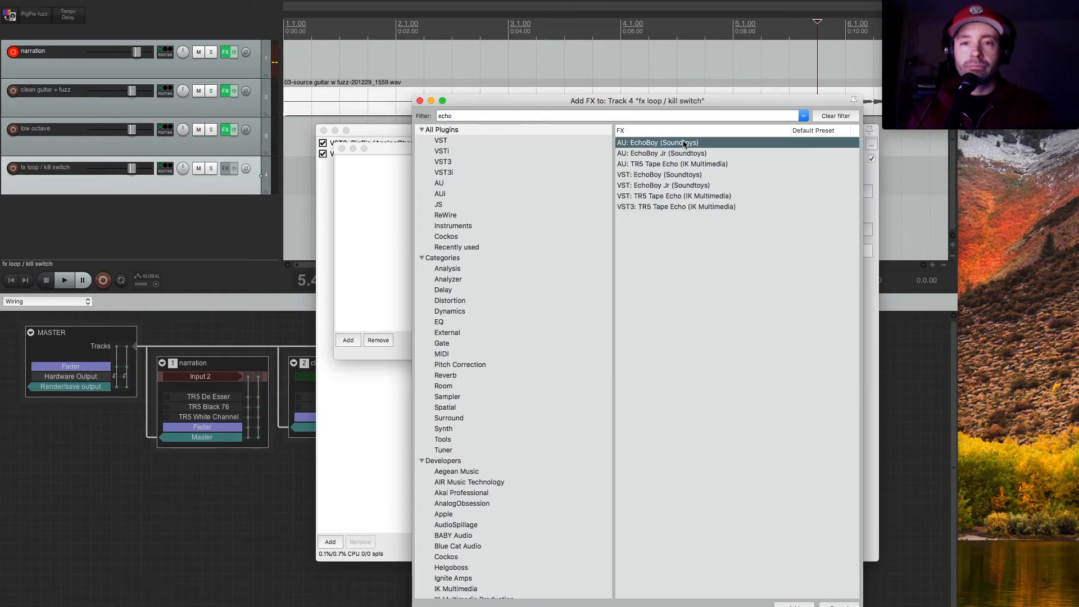
double_click(650, 144)
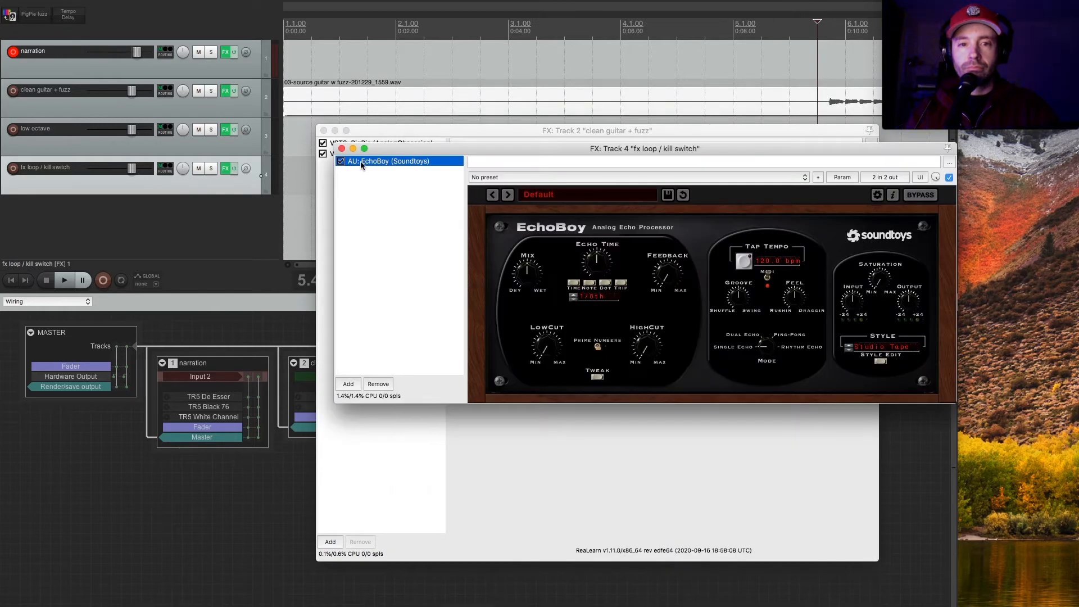
Add AU FilterFreak1 (Soundtoys) to the fx loop / kill switch track and place it ahead of EchoBoy in the chain.
click(348, 384)
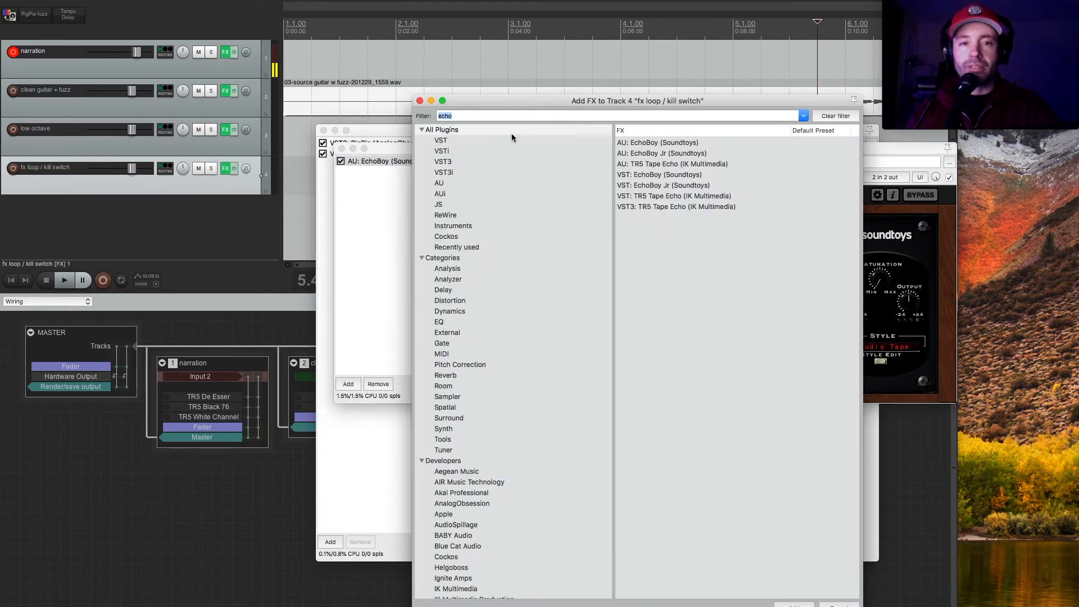
text(filter)
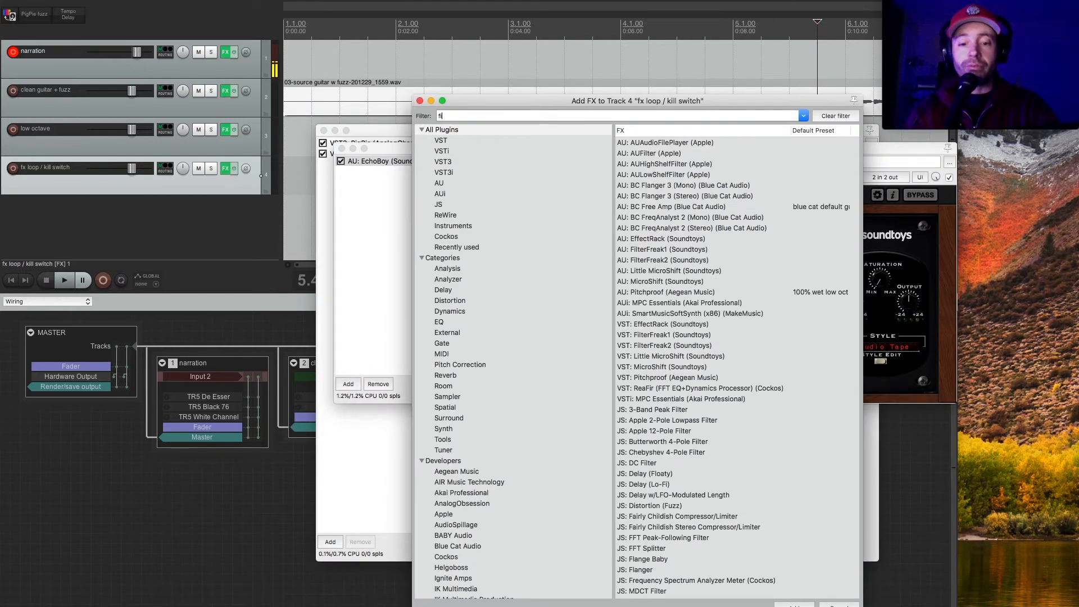
click(661, 175)
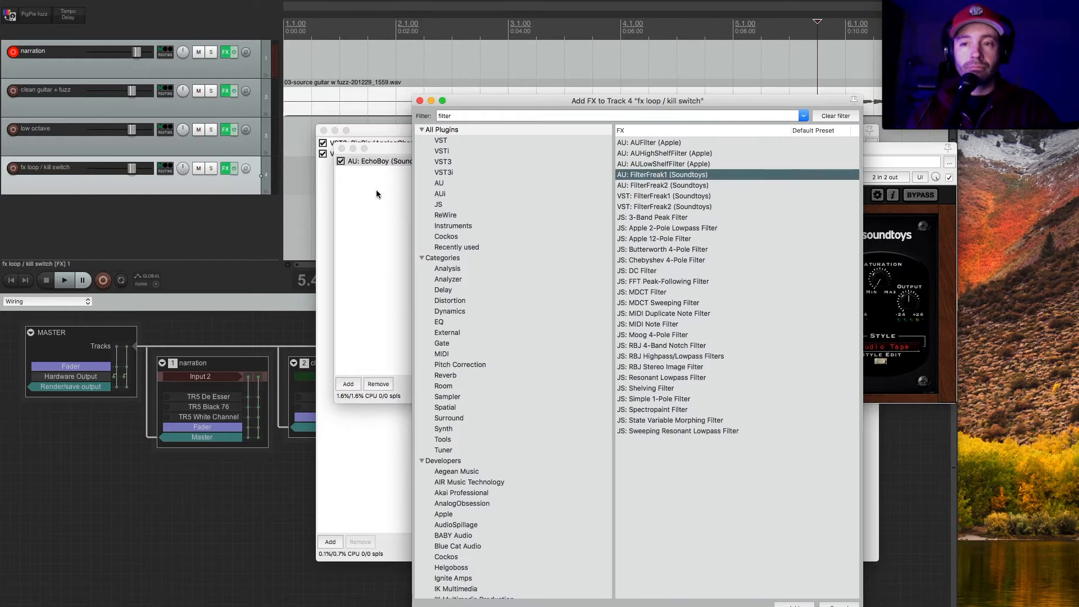
key(Return)
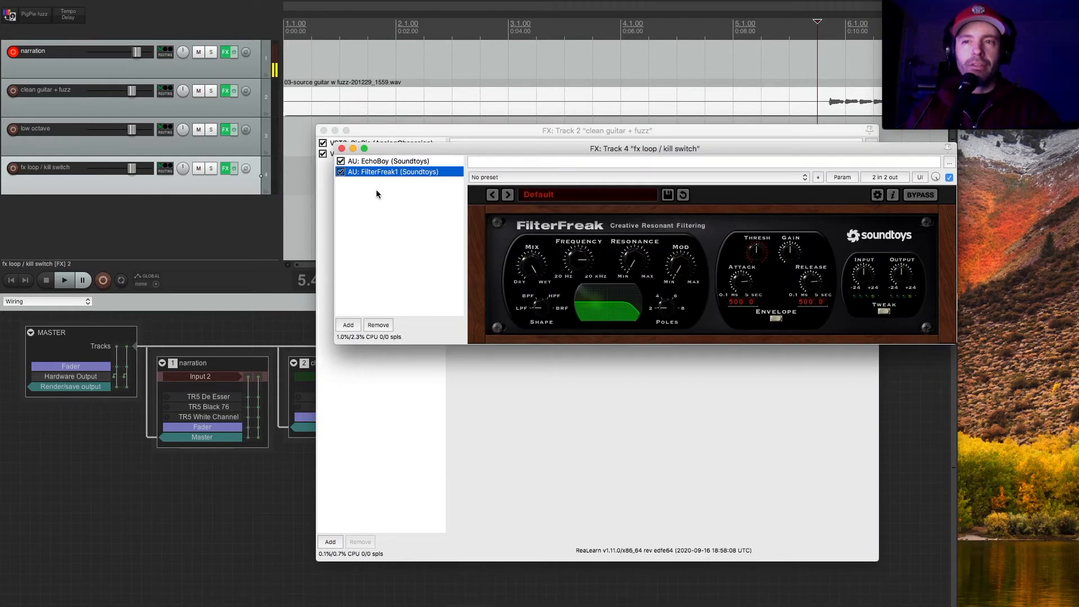
drag(385, 181, 398, 192)
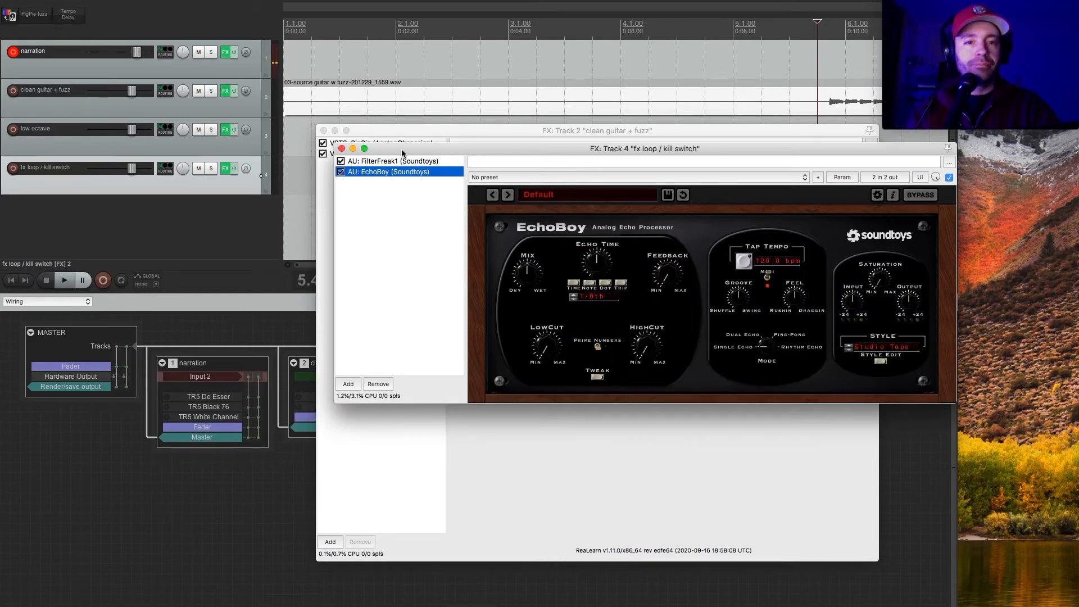
Load the Dirty Mids preset from the Guitar category in FilterFreak1.
drag(403, 148, 393, 240)
click(382, 252)
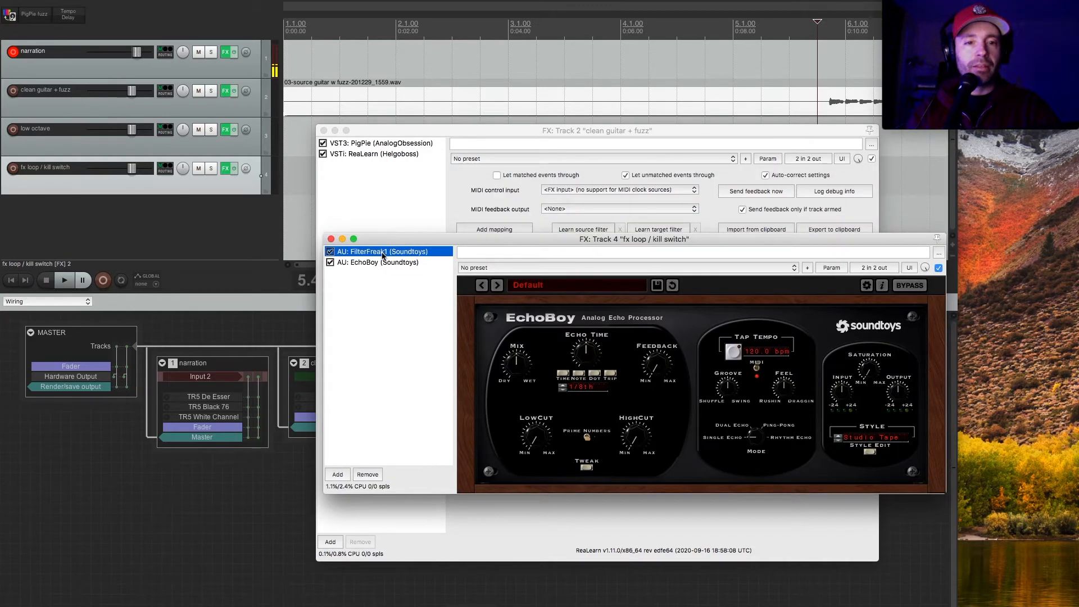
click(628, 289)
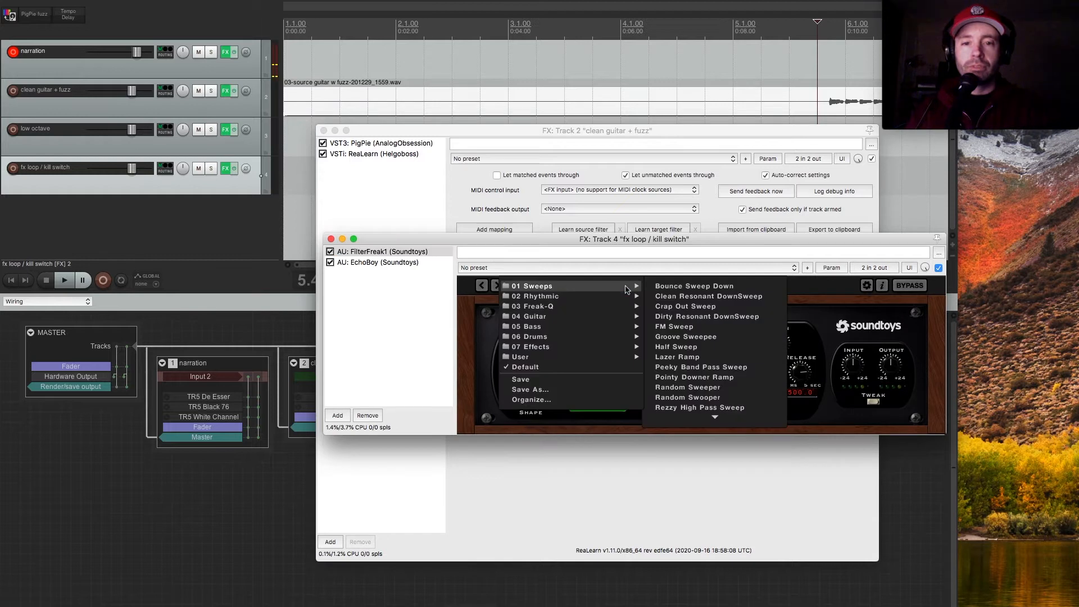
mouse_move(612, 320)
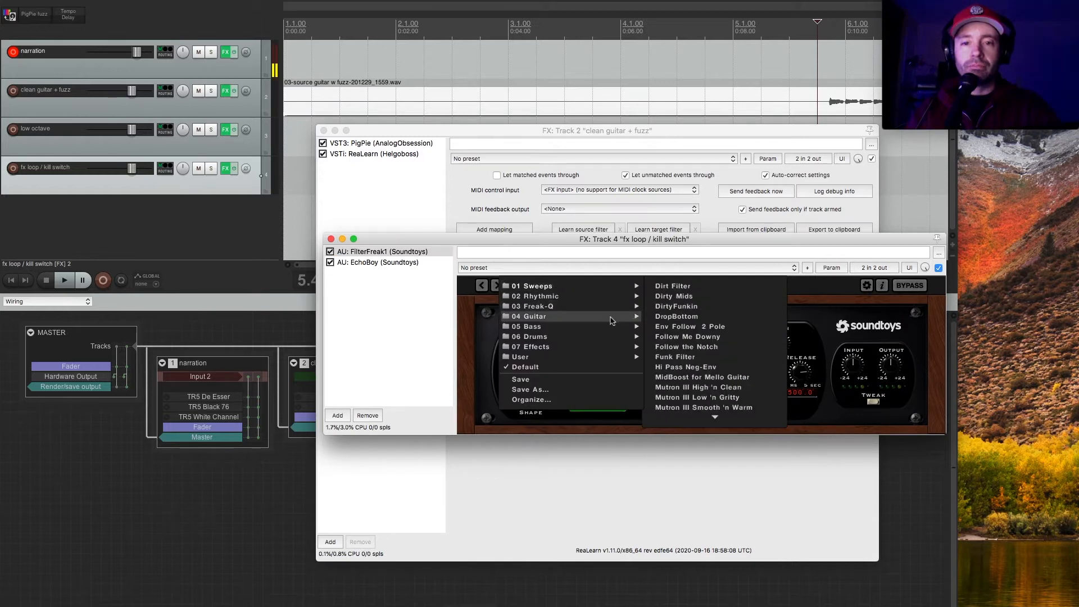
click(696, 296)
Load the DM-2 preset from the Classics category in EchoBoy and adjust its Mix level.
click(382, 264)
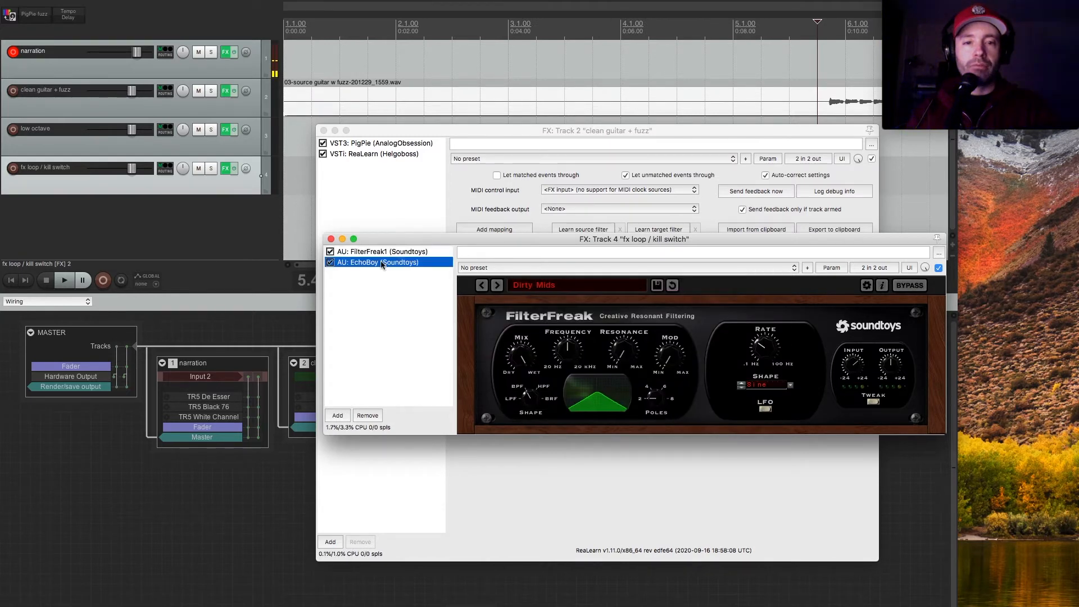
click(622, 290)
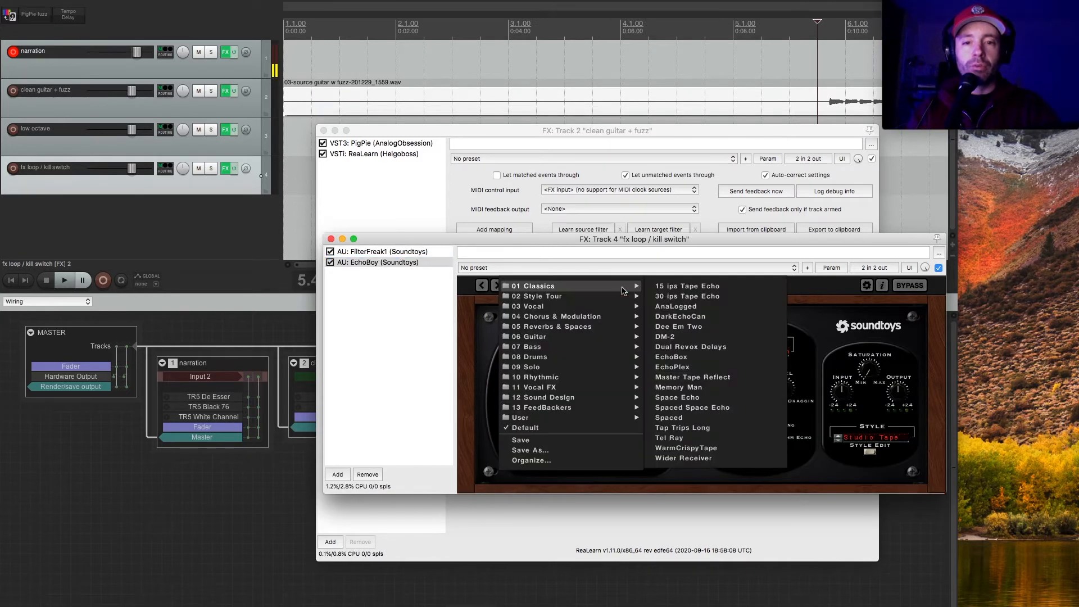
click(716, 337)
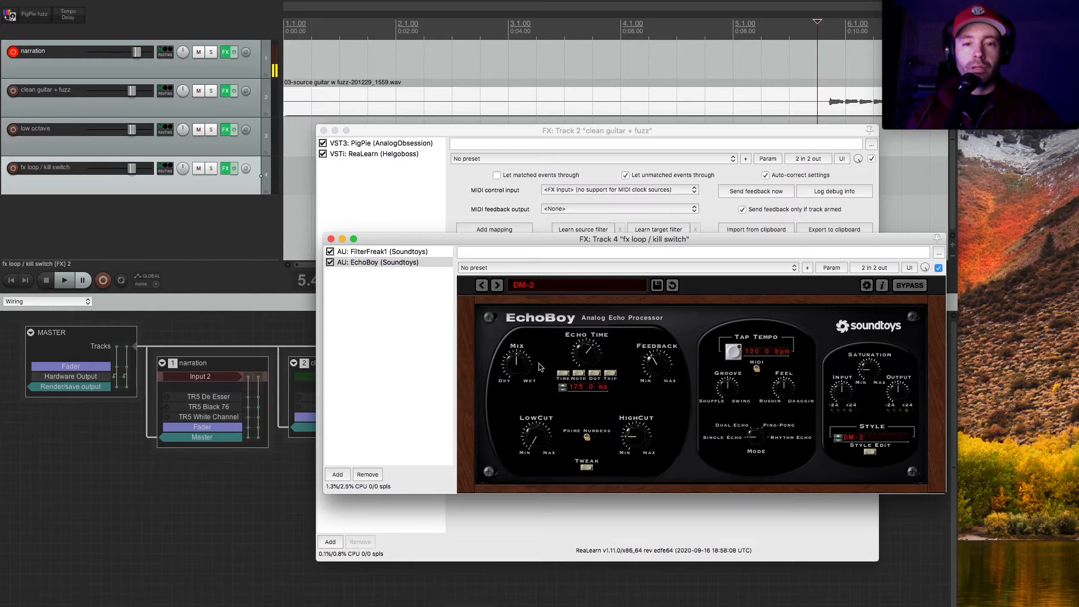
drag(517, 376, 513, 281)
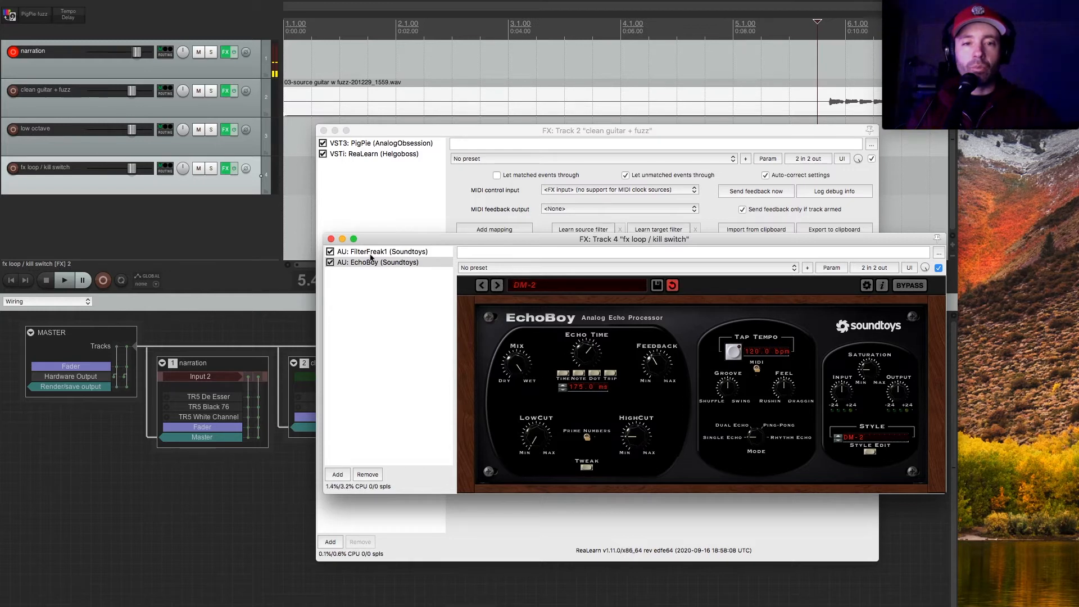
click(371, 253)
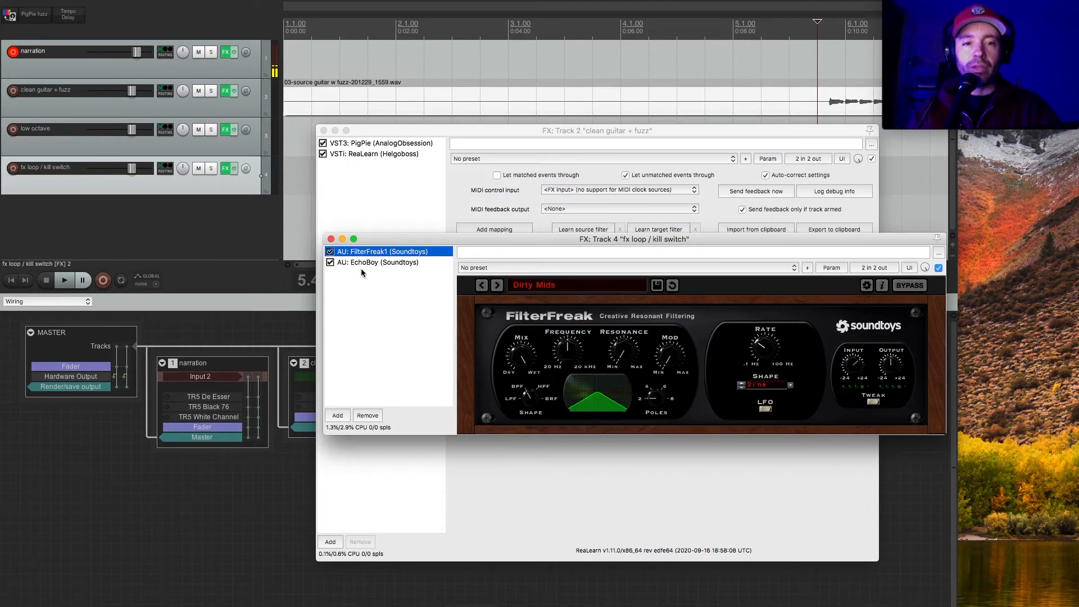
Create a new track below the fx loop / kill switch track and name it "high octave".
click(223, 228)
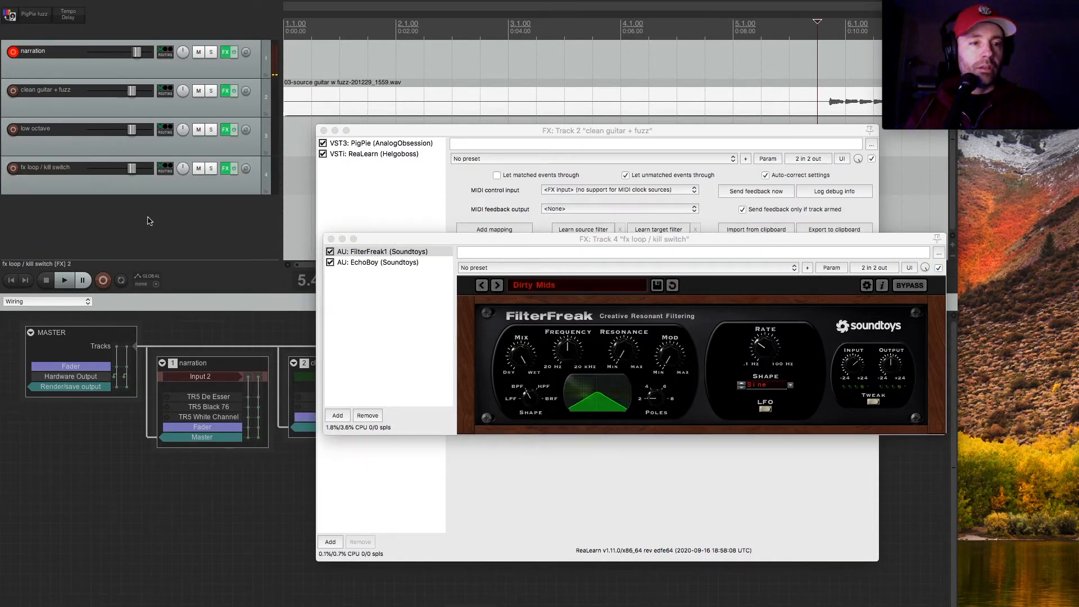
double_click(50, 216)
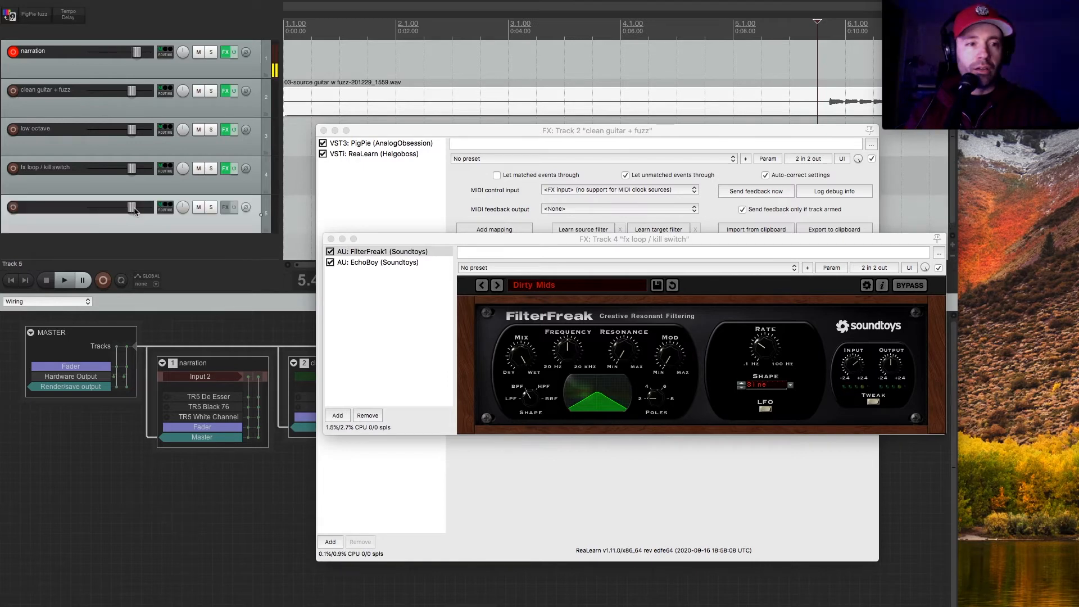
double_click(50, 215)
text(high o)
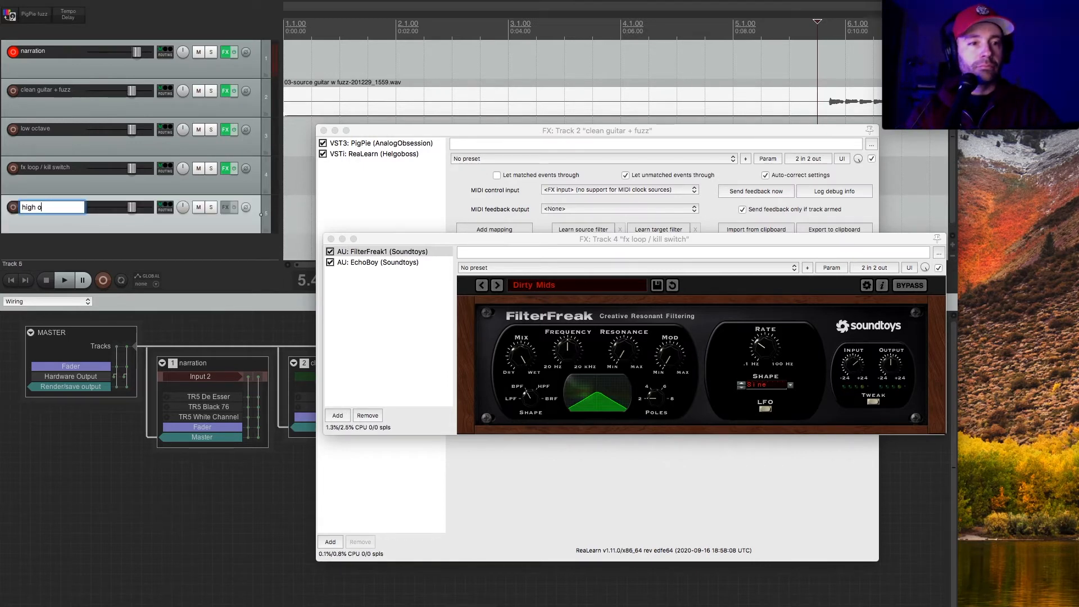
text(ctave)
key(Return)
Add AU Pitchproof (Aegean Music) to the high octave track, set its pitch to +12 and close the effects window.
click(225, 207)
text(pitch)
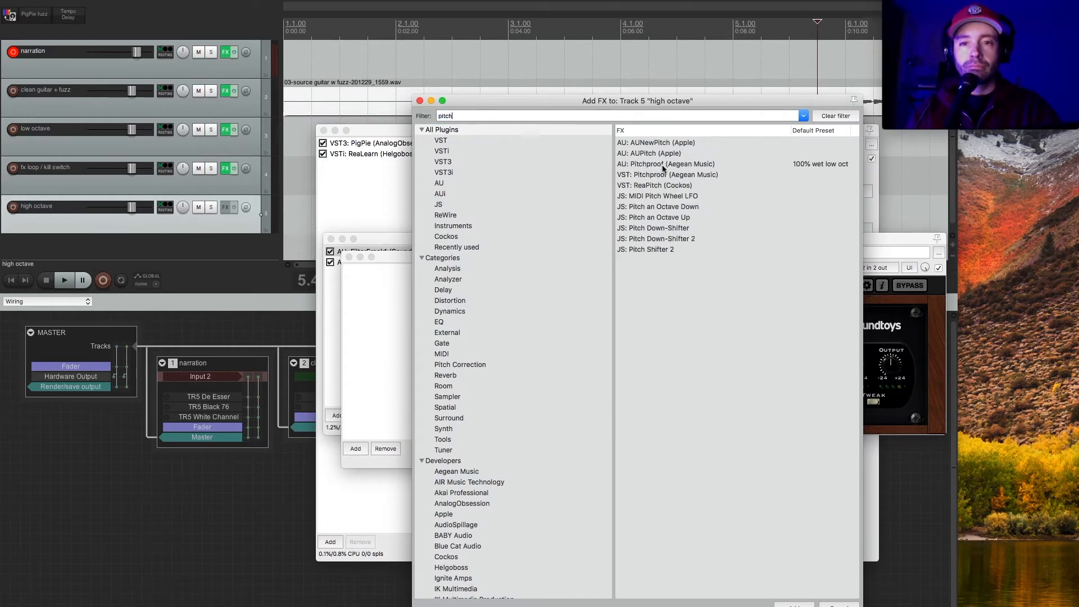
double_click(665, 163)
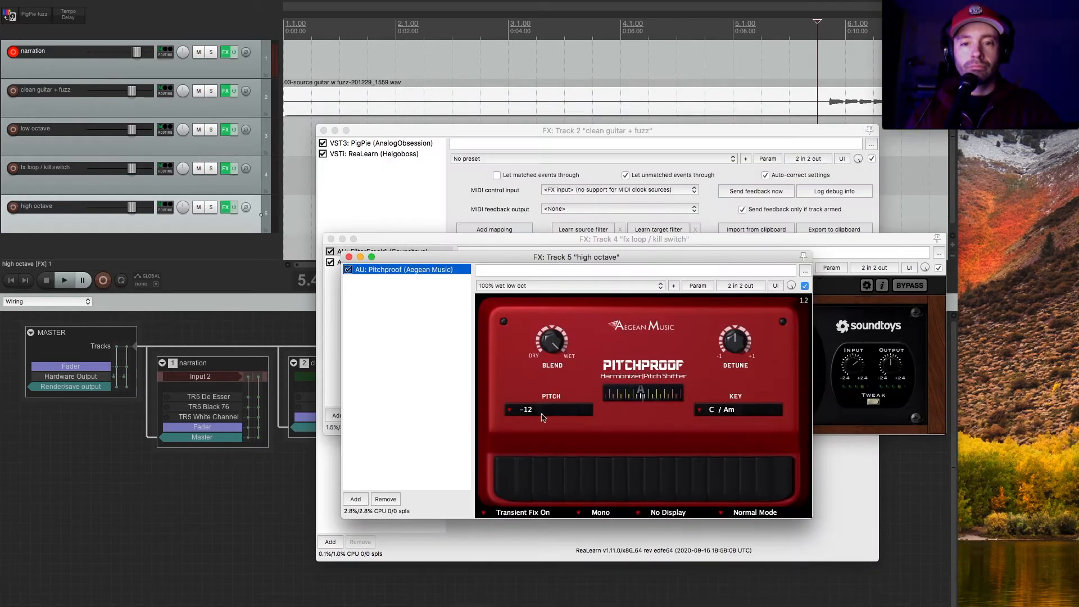
click(542, 417)
click(542, 277)
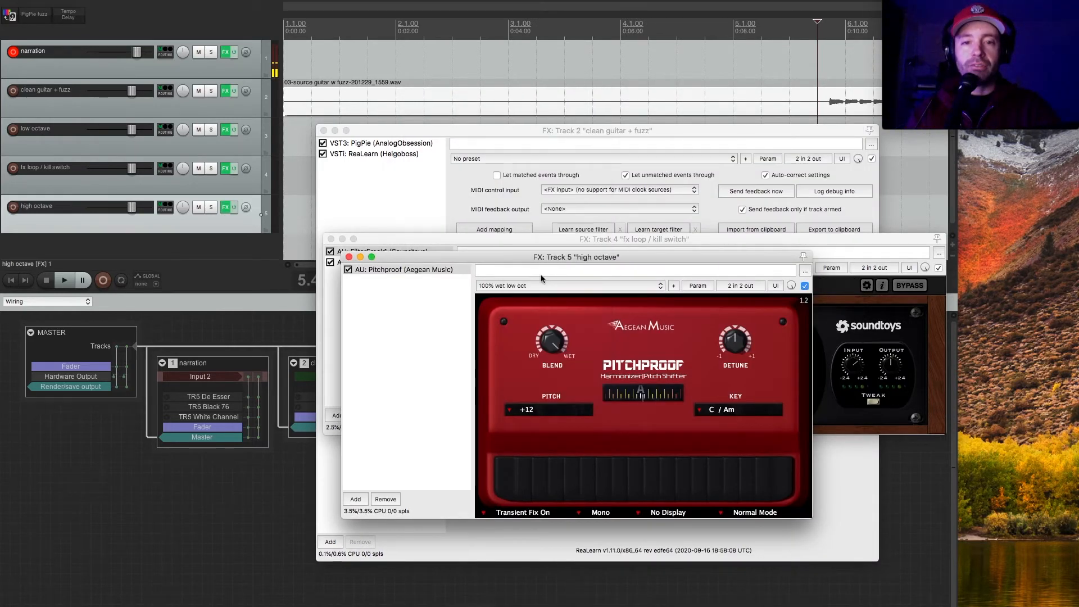
click(349, 257)
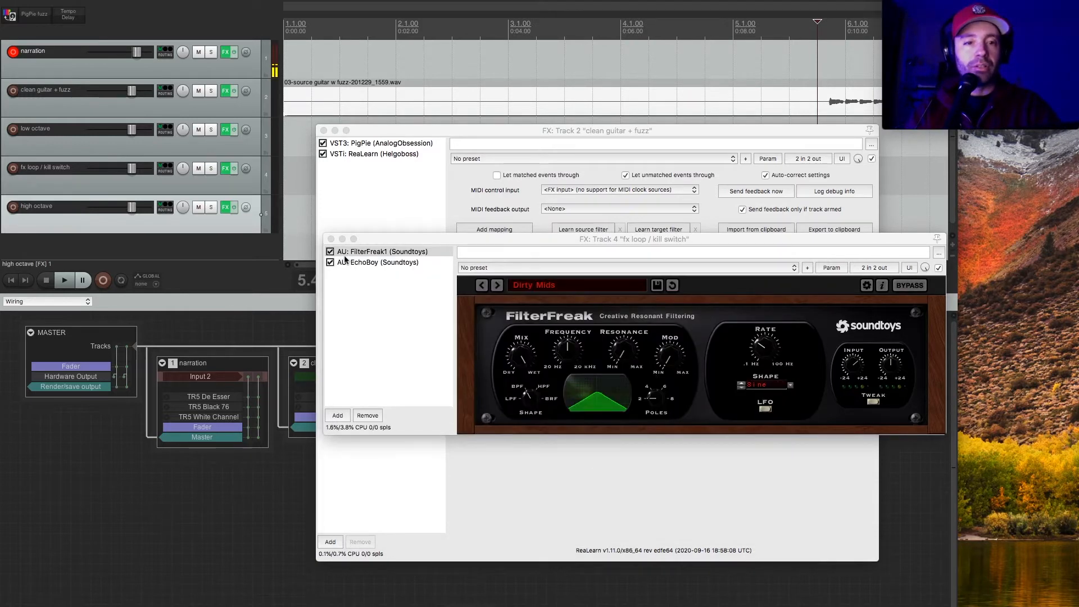
click(224, 208)
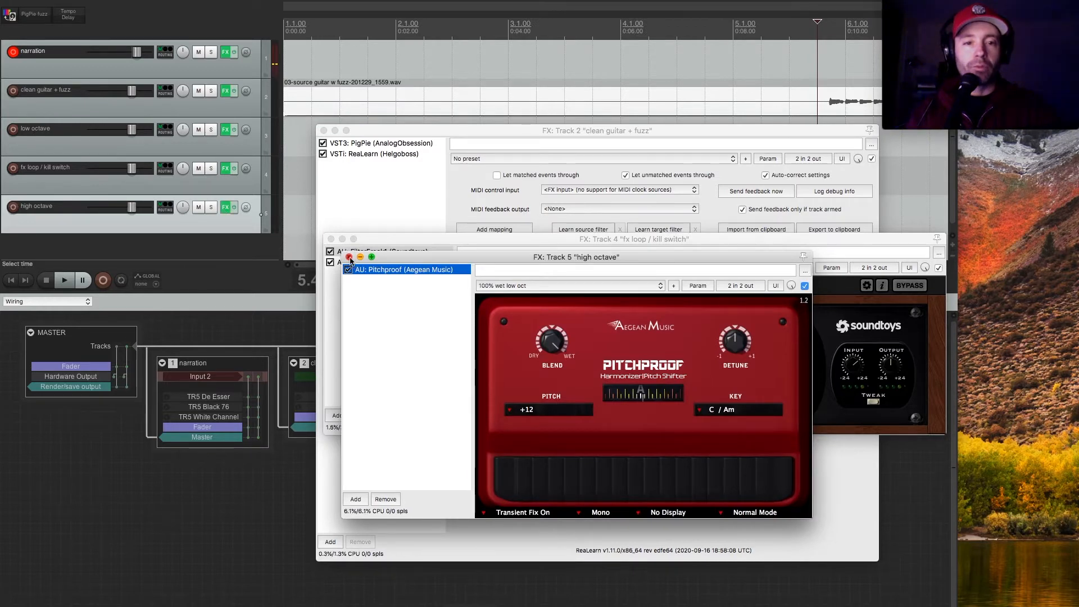
click(224, 208)
Create a new track below the high octave track and name it "amp cab sims".
double_click(234, 245)
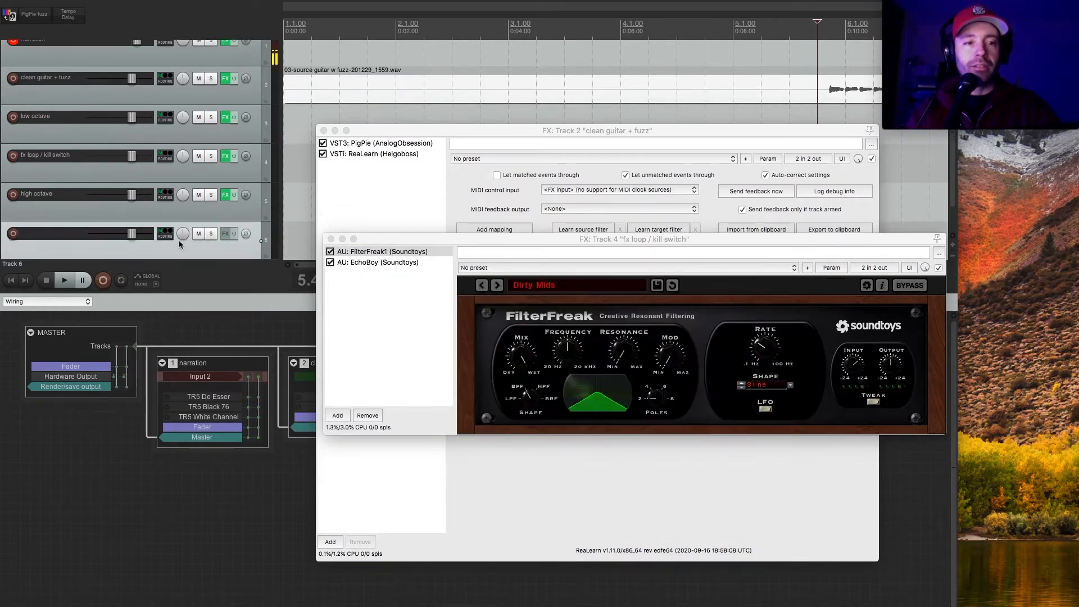
double_click(48, 234)
text(amp cab sims)
key(Return)
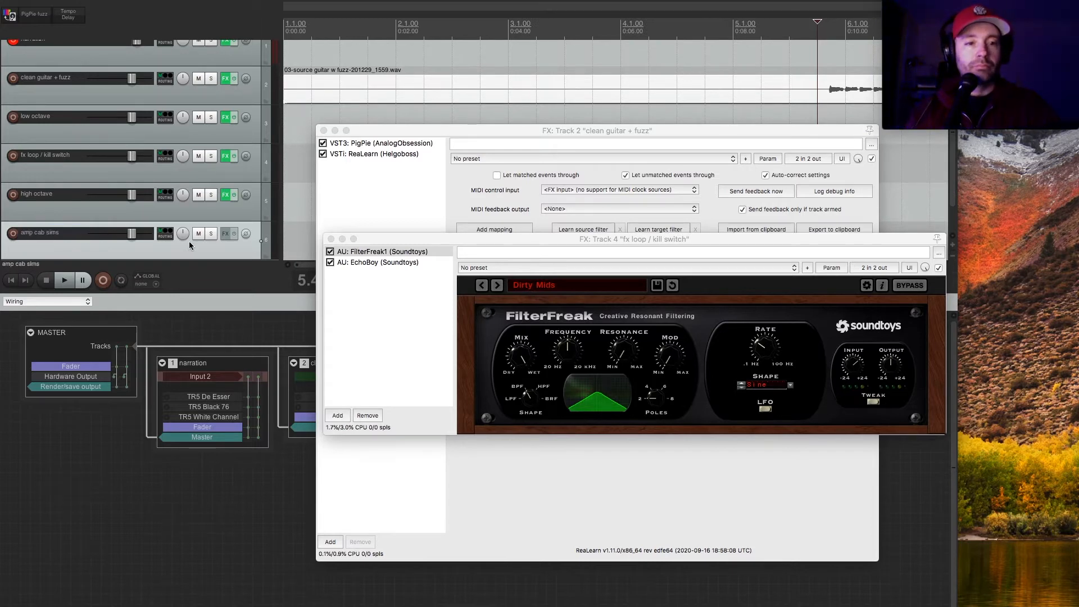
Add AU BC Free Amp (Blue Cat Audio) to the amp cab sims track's effects chain.
click(225, 232)
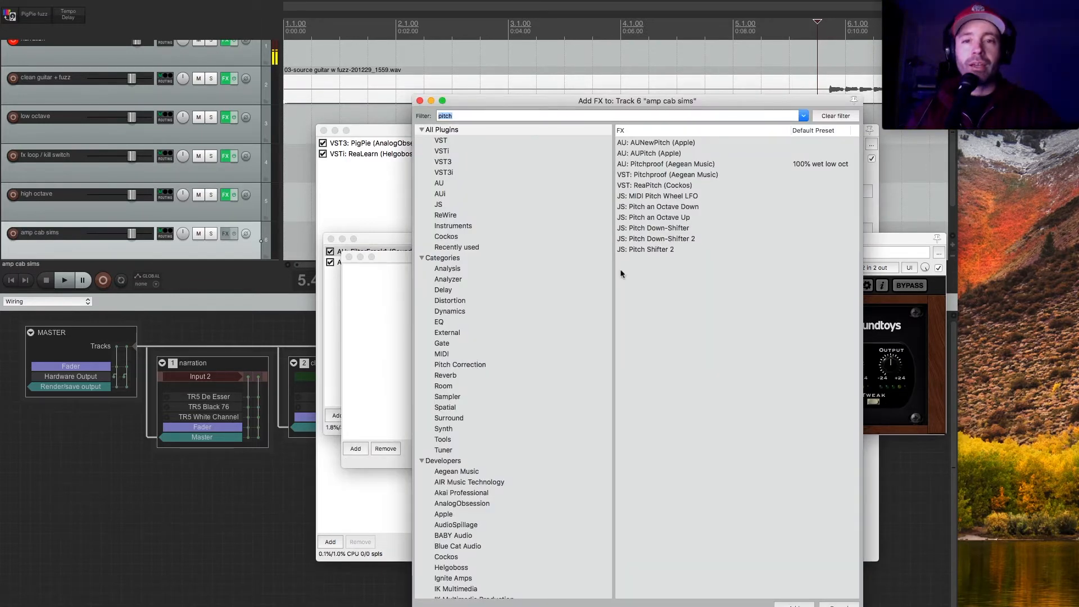
text(blue)
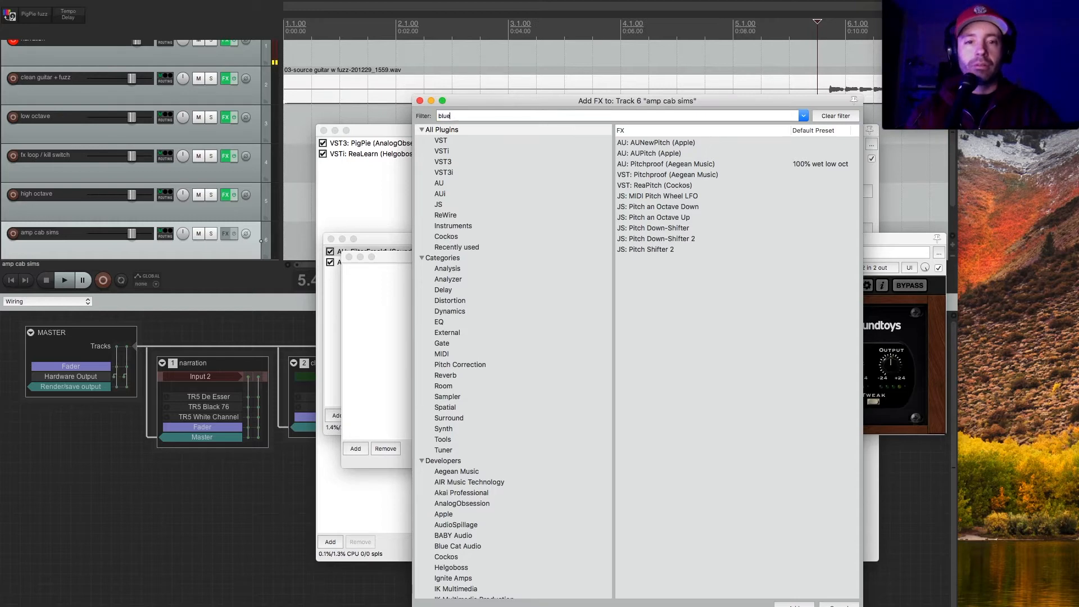
click(697, 186)
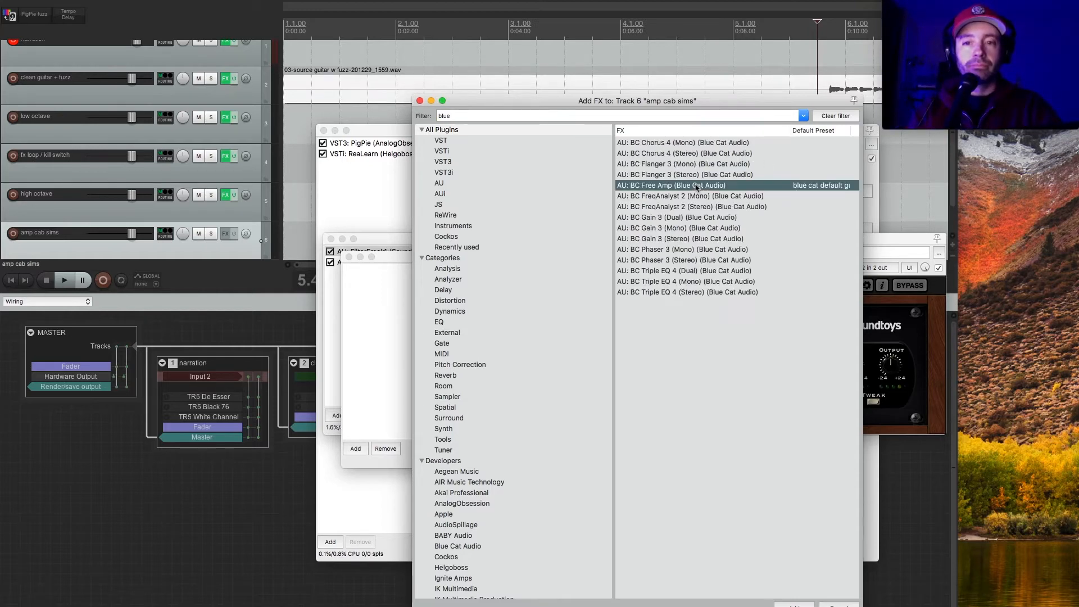
double_click(697, 186)
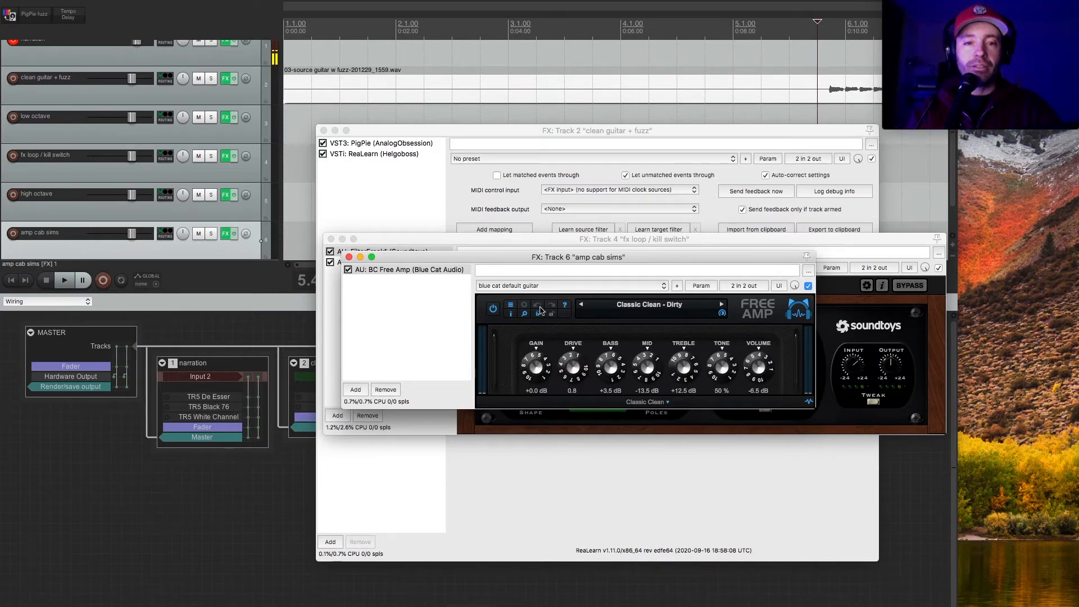
Add VST LeCab2rev1 (LePou_plugins) after BC Free Amp in the amp cab sims track's effects chain.
click(365, 390)
text(lep)
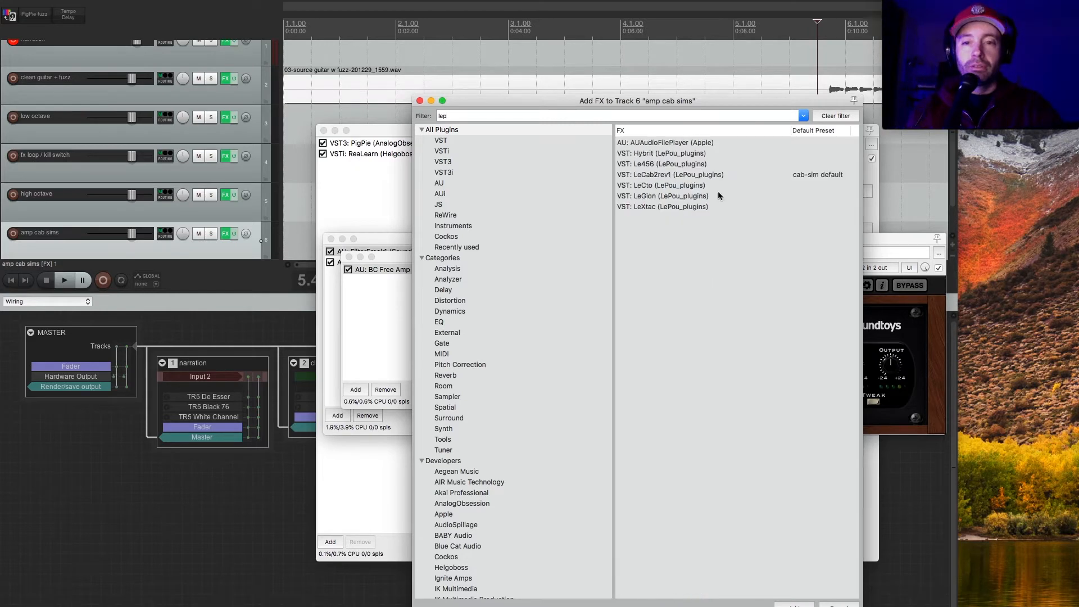
click(688, 175)
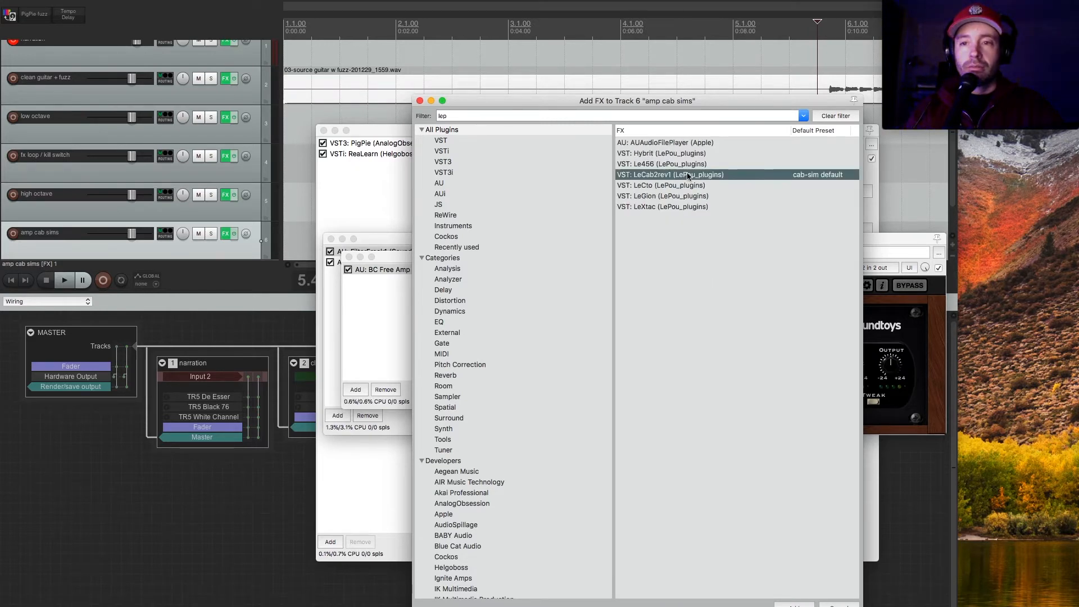
double_click(688, 175)
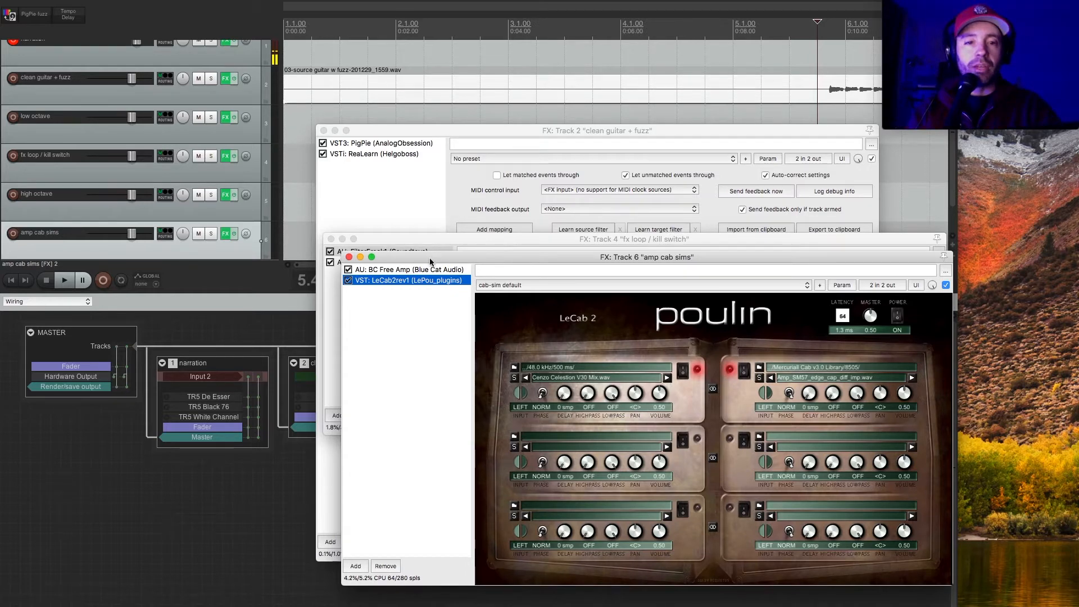
Clear all open effects windows off the screen, after briefly reopening the clean guitar + fuzz chain.
drag(429, 257, 458, 109)
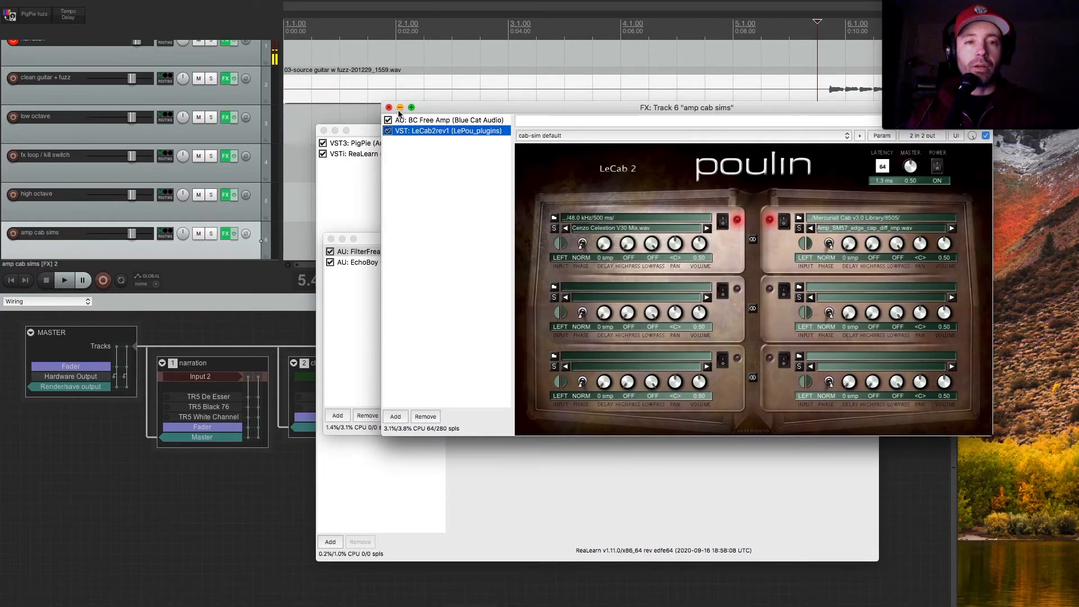
click(398, 110)
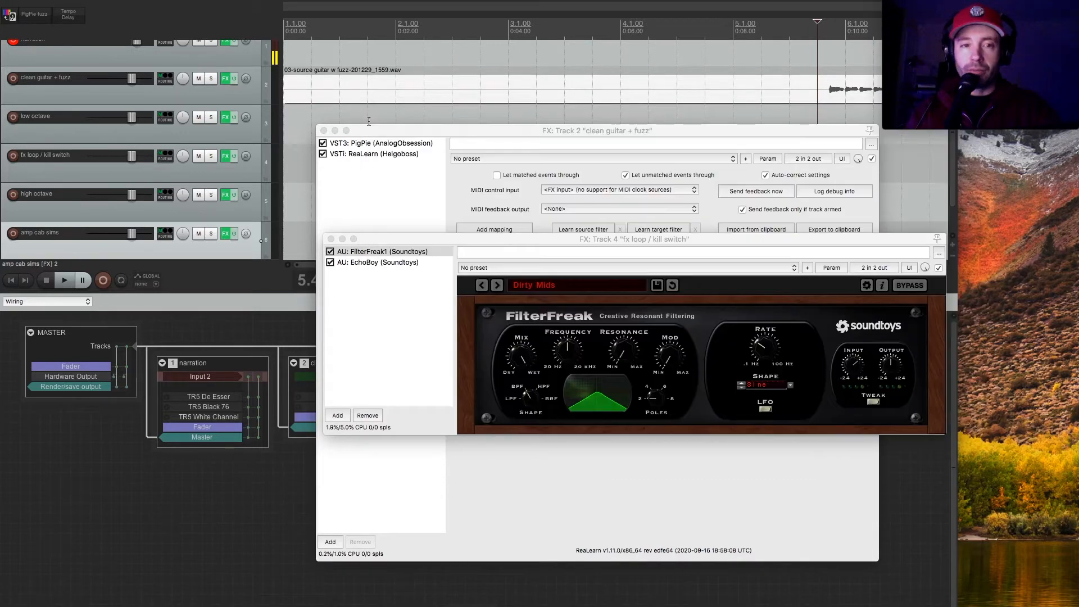
click(324, 131)
click(331, 239)
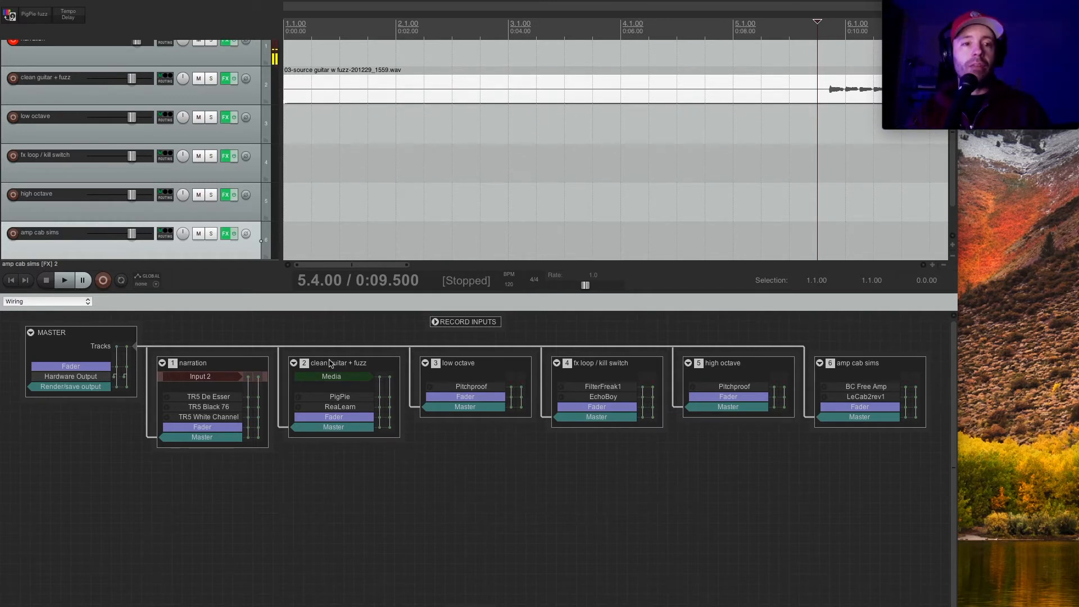
scroll(209, 159, up, 1)
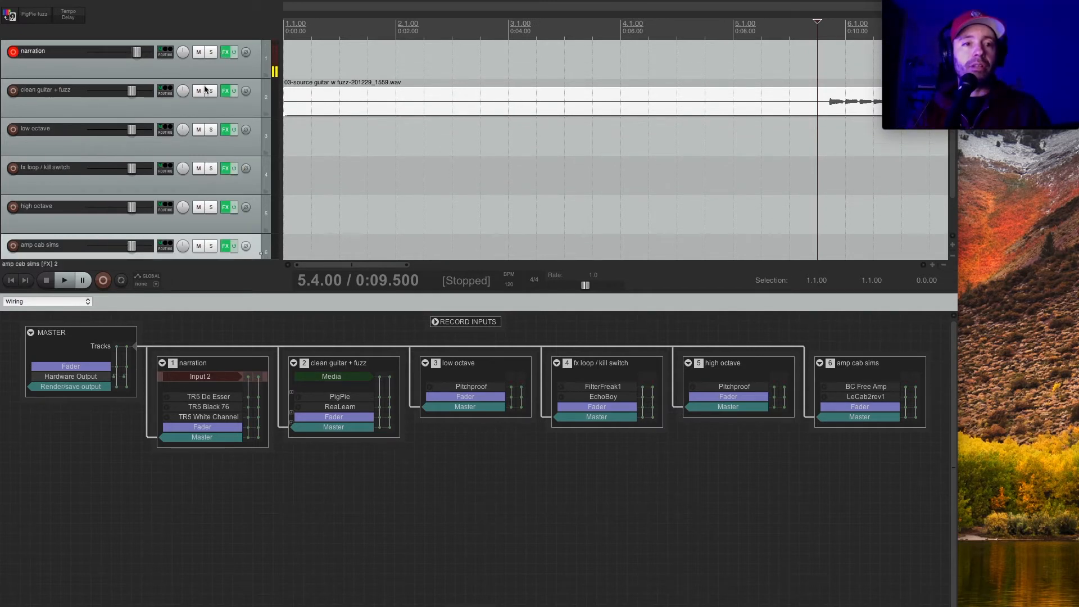
click(224, 92)
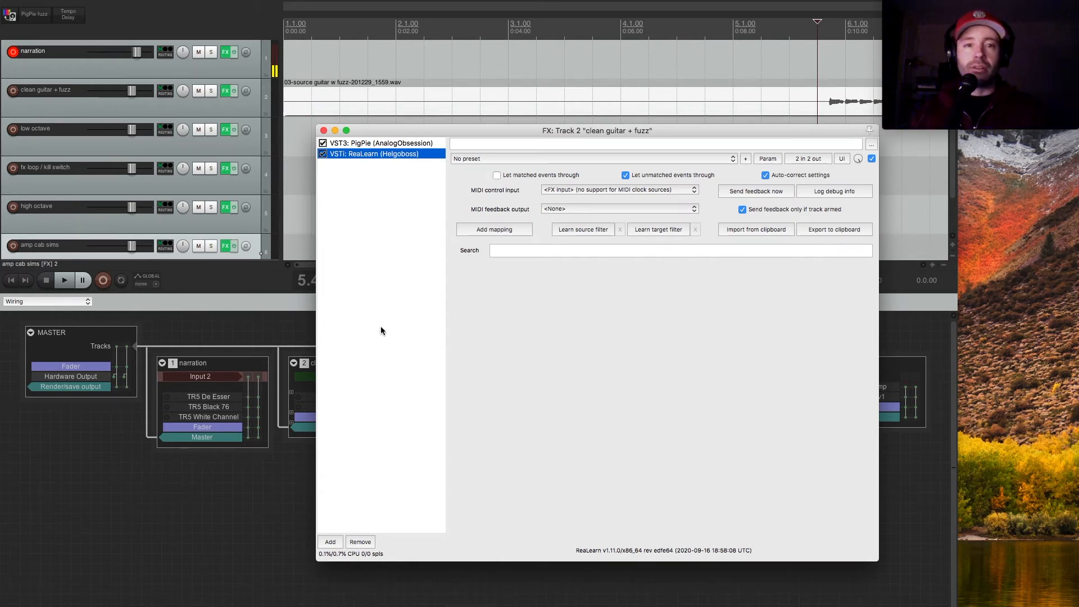
click(324, 131)
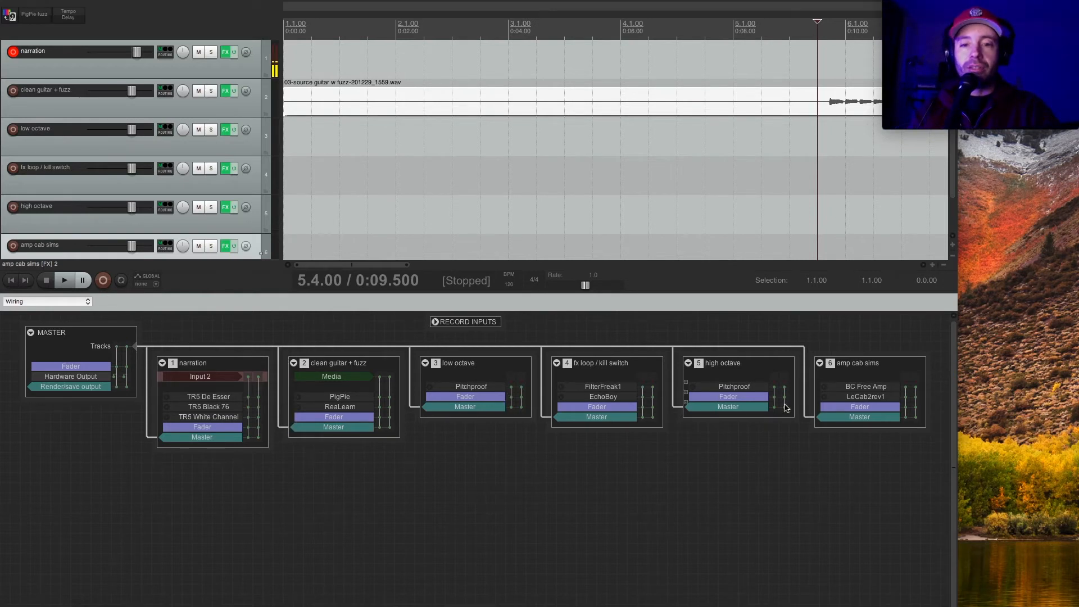
Disconnect the clean guitar + fuzz, low octave, fx loop / kill switch and high octave tracks from the master in the wiring view.
click(350, 430)
click(476, 410)
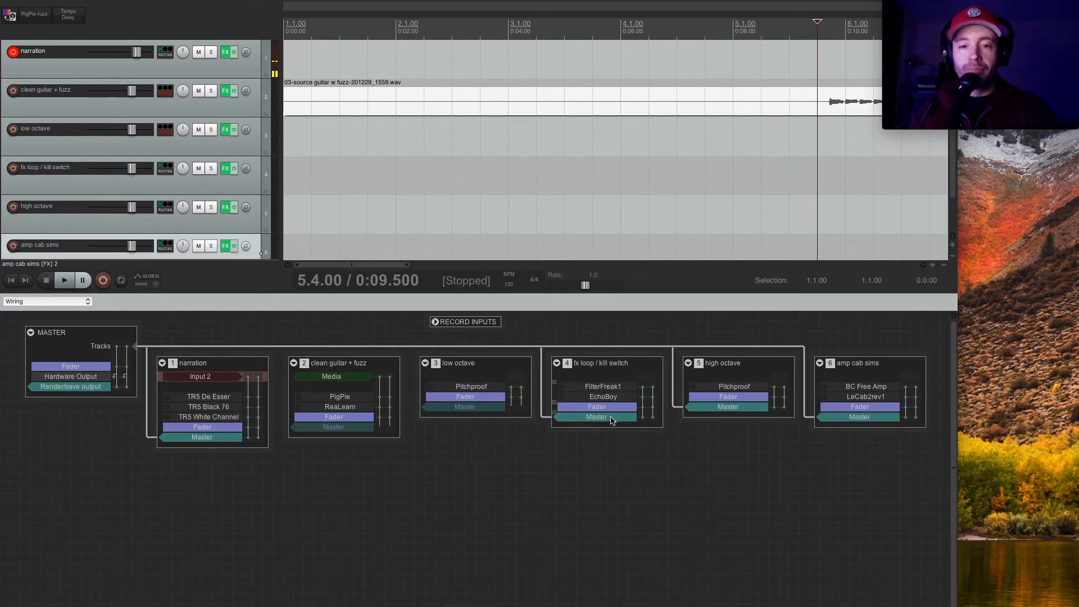
click(613, 422)
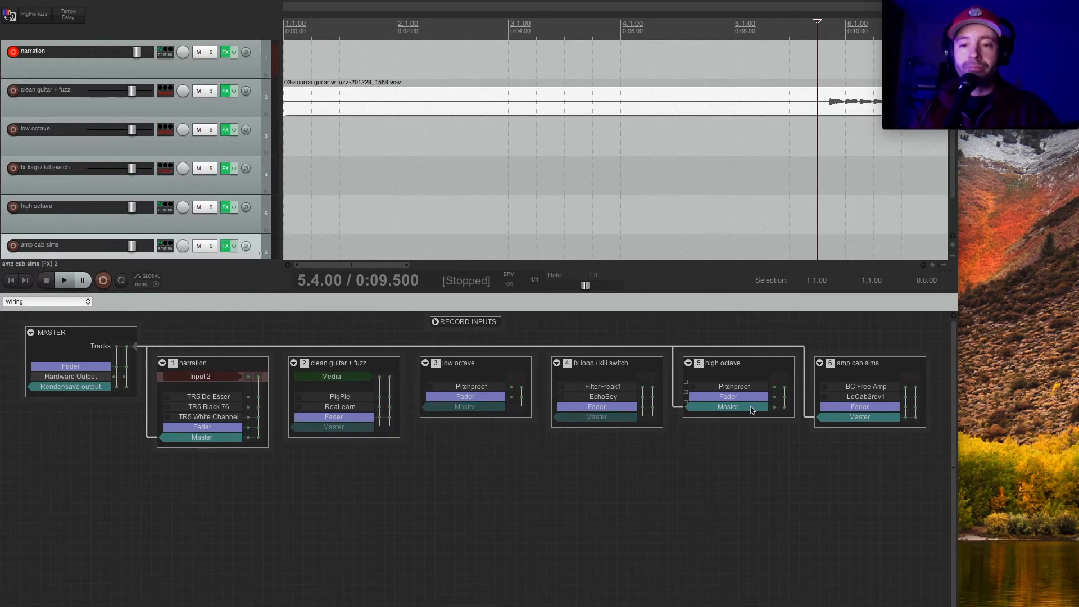
click(751, 408)
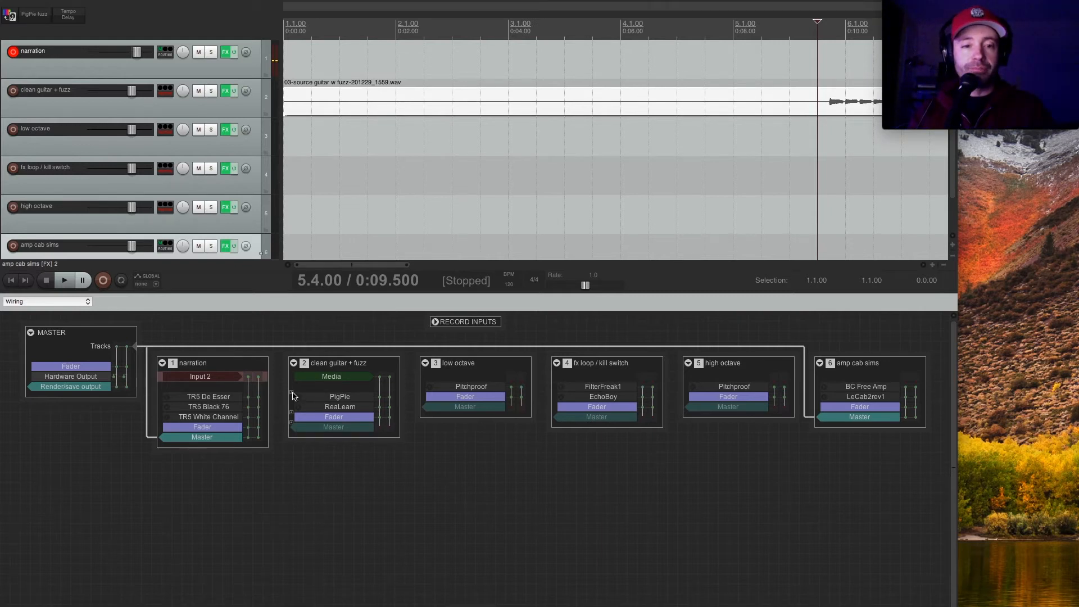
Route a send from clean guitar + fuzz to fx loop / kill switch, keeping it at Pre-Fader (Post-FX).
drag(292, 416, 601, 384)
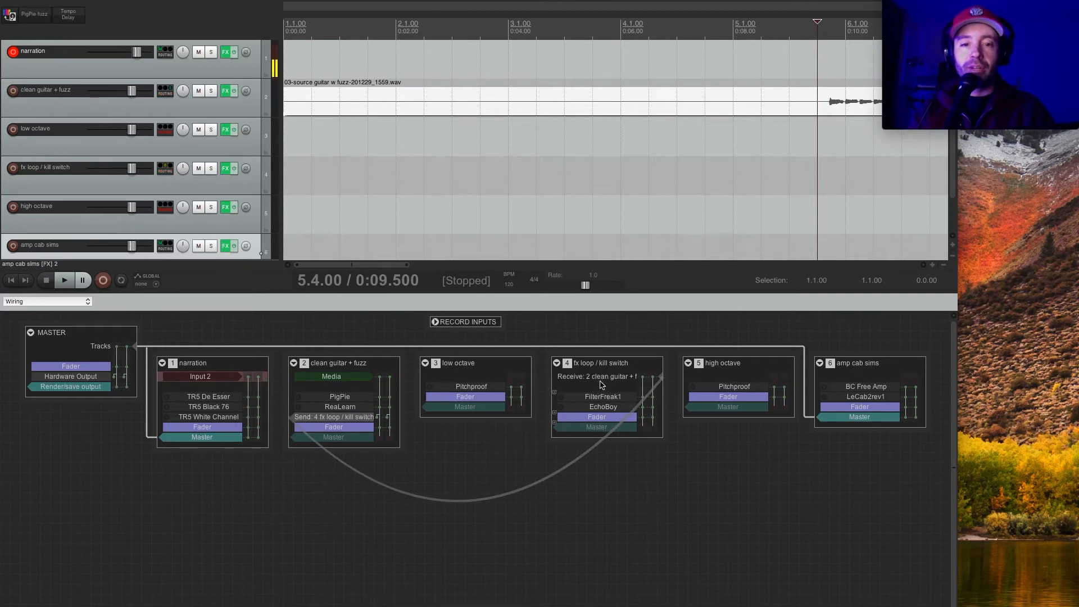
click(656, 381)
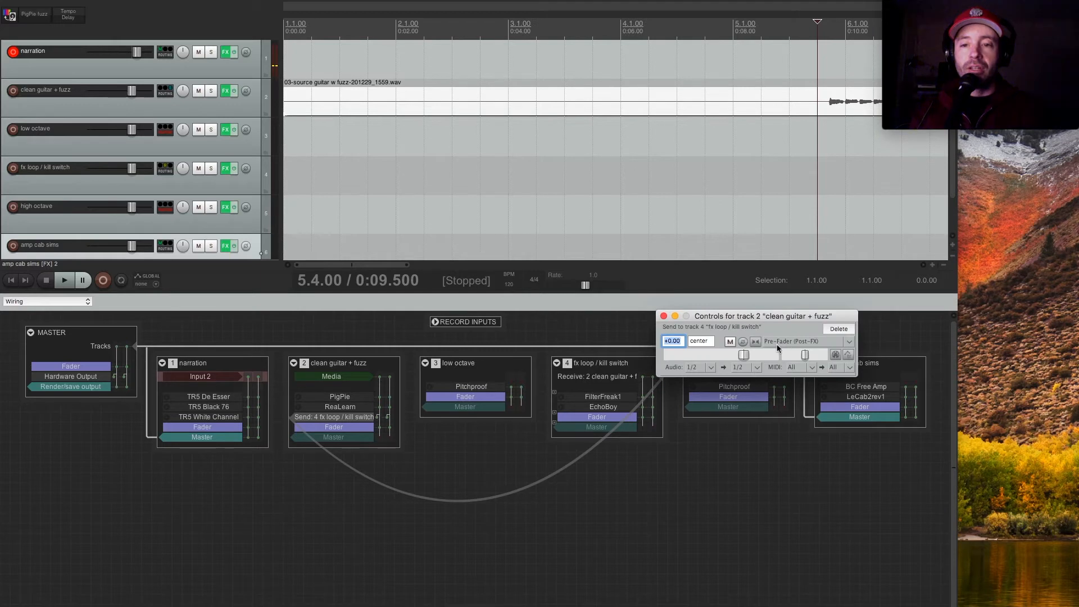
click(790, 342)
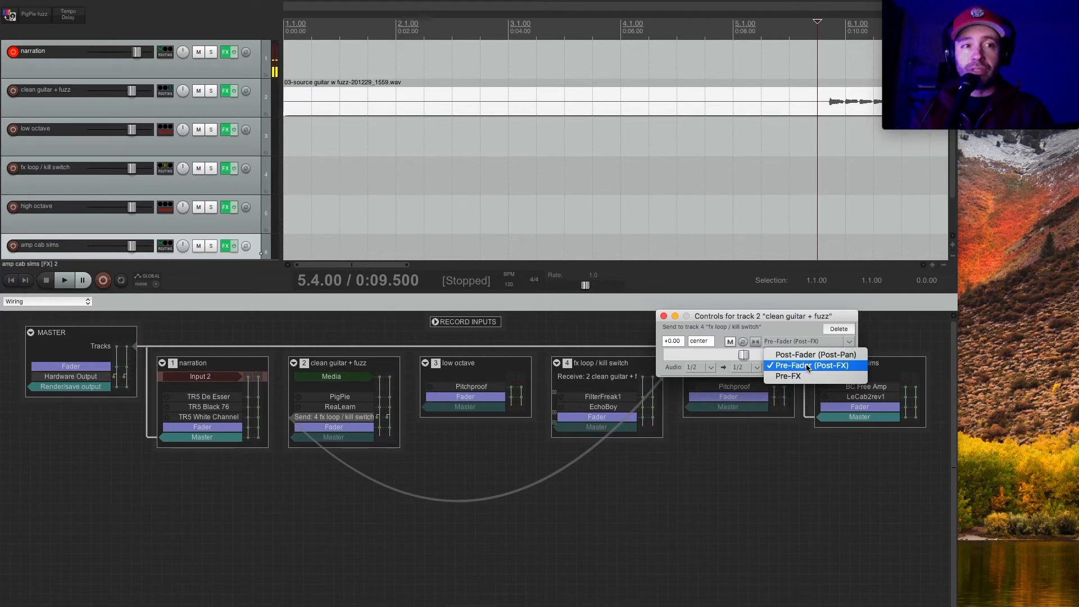
click(807, 366)
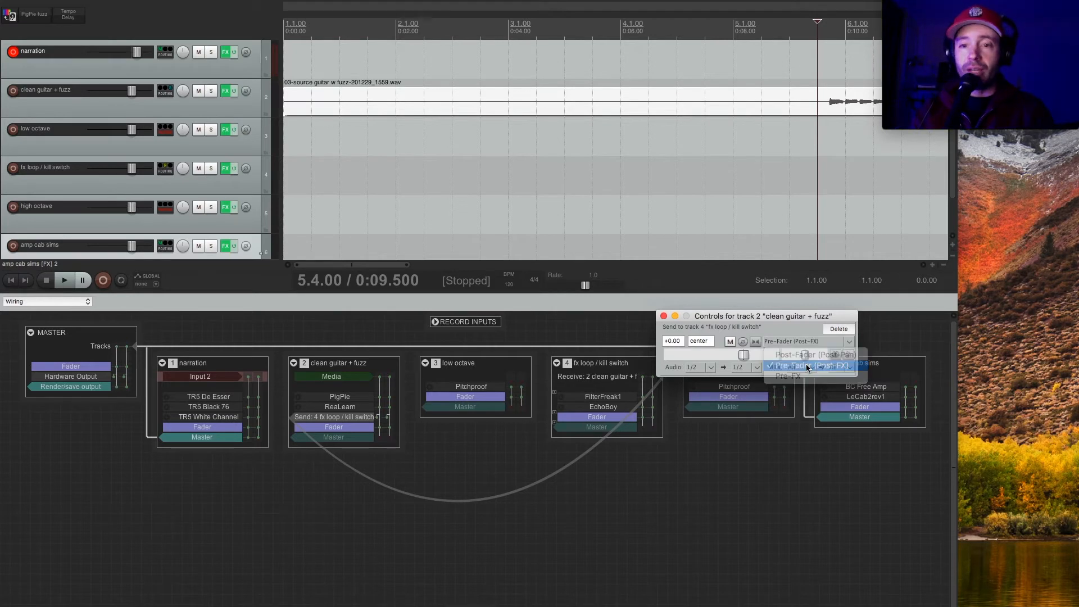
click(664, 317)
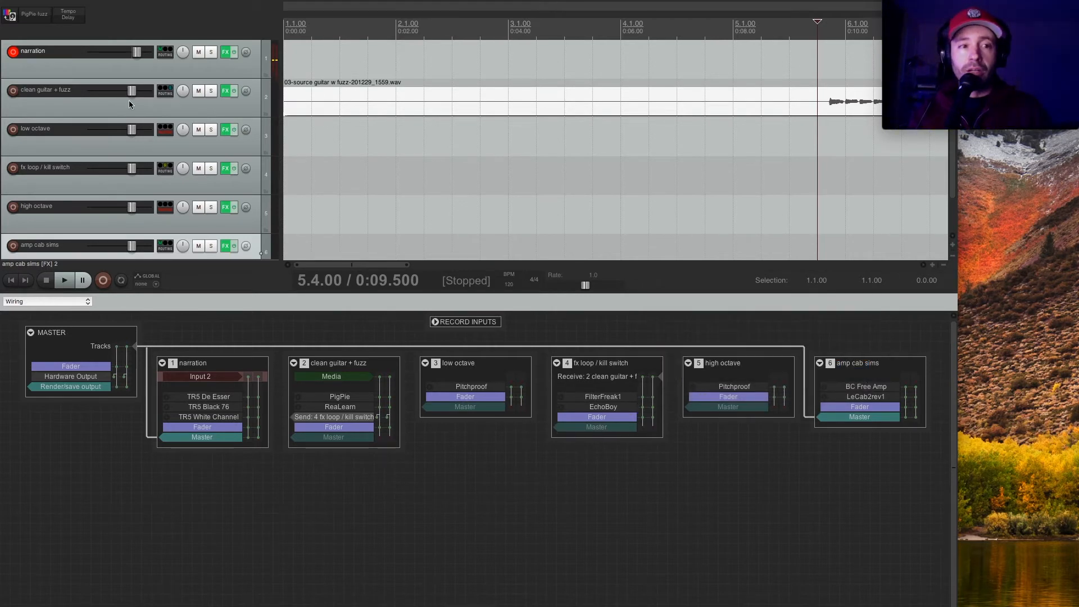
Lower the amp cab sims volume to about -12.1 dB and route a send from fx loop / kill switch to amp cab sims.
drag(132, 246, 119, 247)
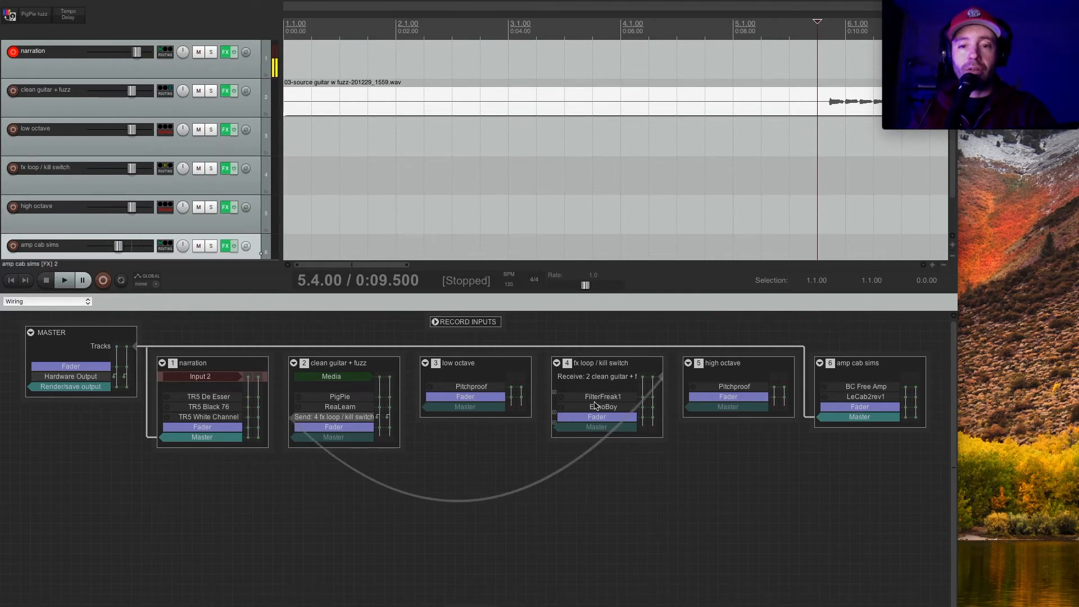
drag(558, 417, 877, 403)
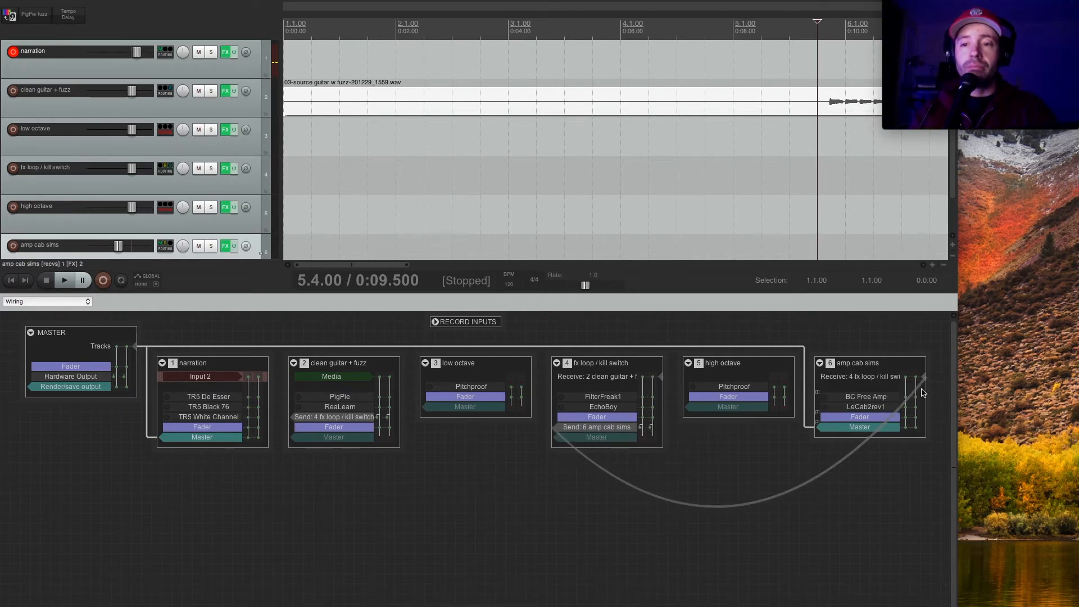
click(926, 380)
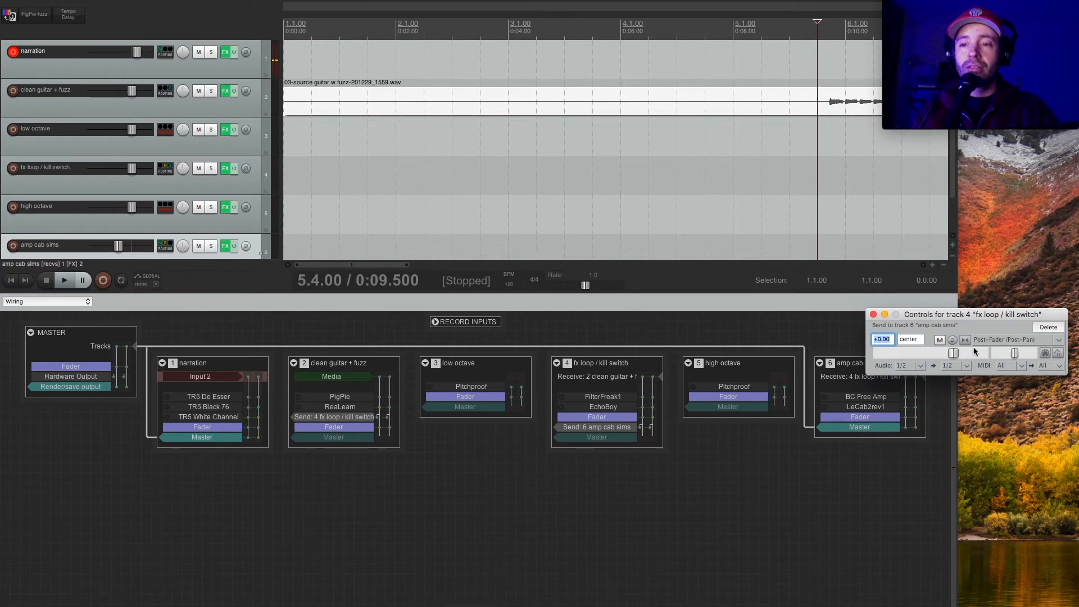
click(873, 315)
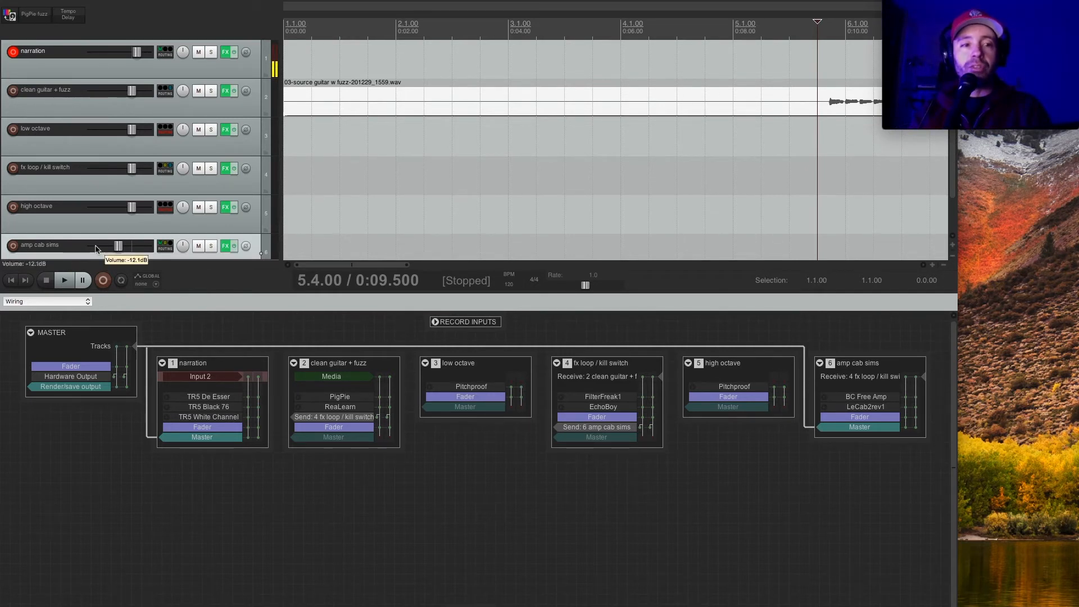
Play the guitar part while raising the amp cab sims volume to about -4.27 dB, and stop playback.
drag(117, 247, 115, 246)
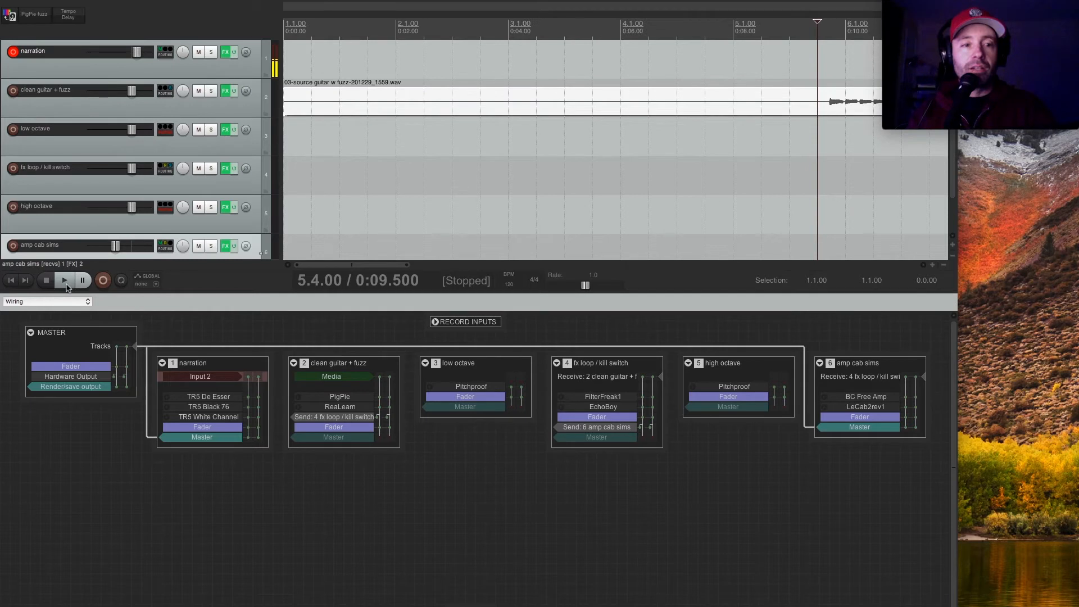
key(space)
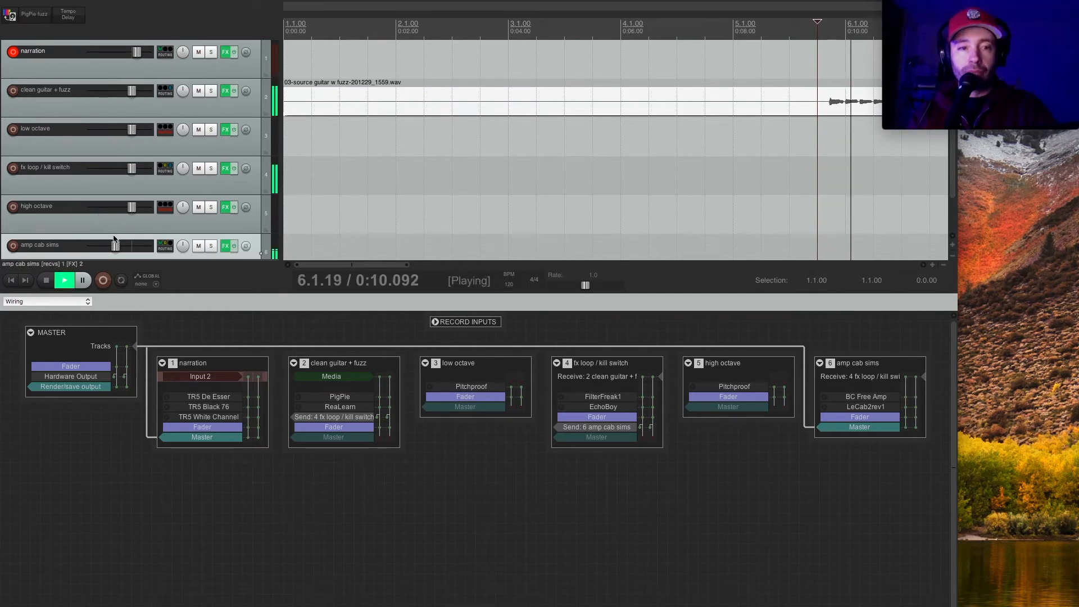
drag(116, 247, 127, 250)
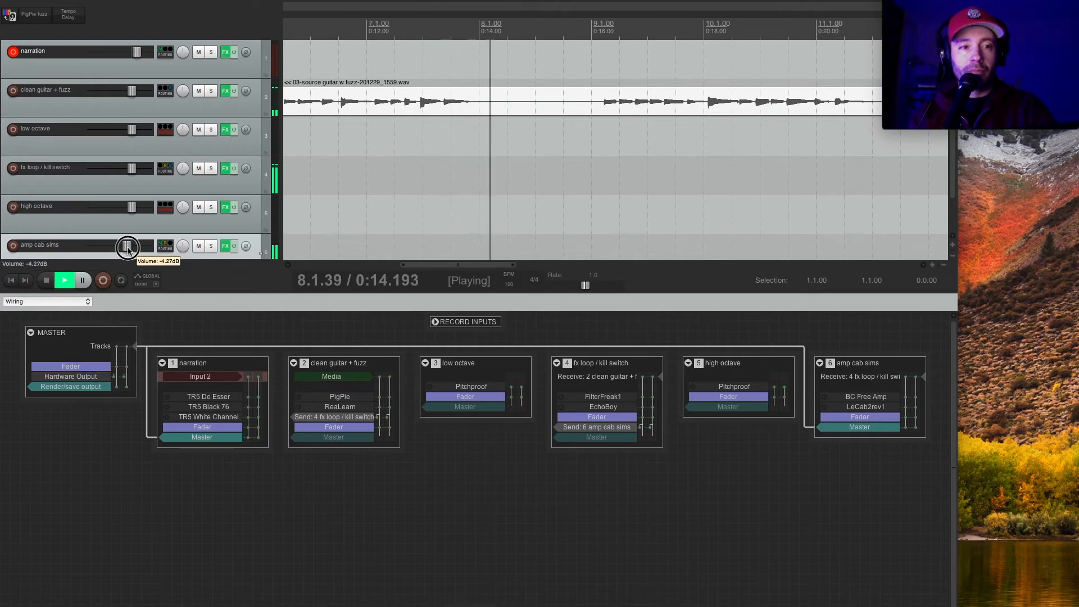
click(49, 283)
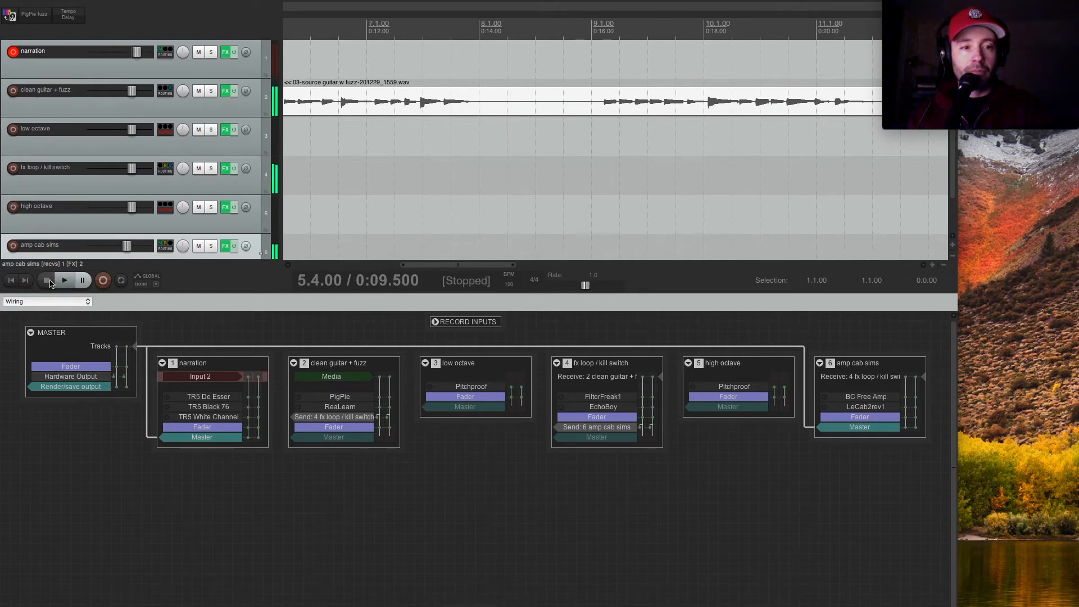
Bypass the fx loop / kill switch effects, lower the amp cab sims volume during playback, and slightly raise the fx loop / kill switch fader.
click(234, 168)
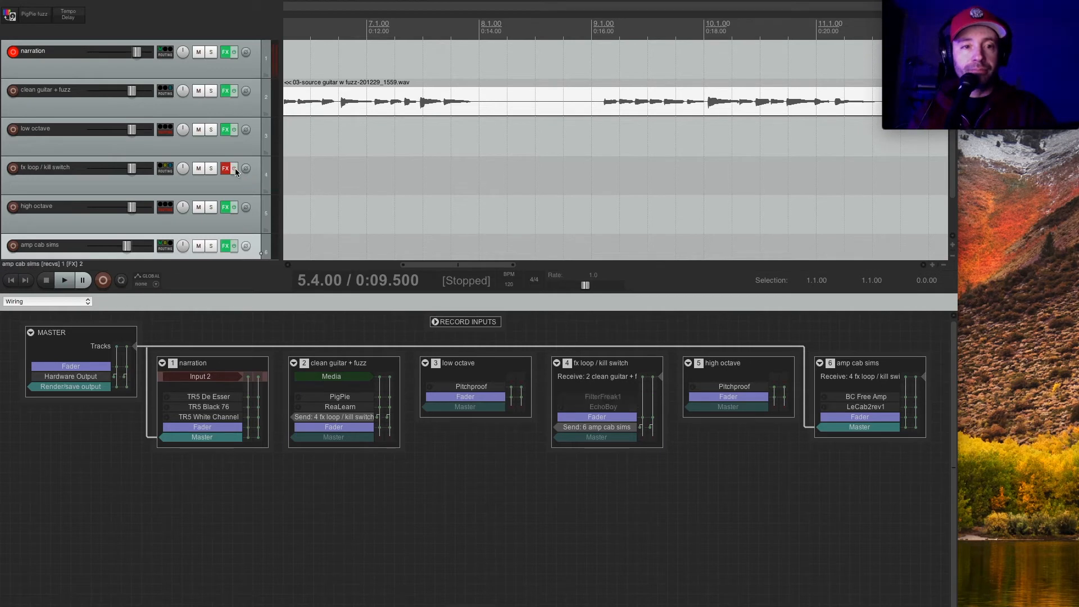
click(65, 281)
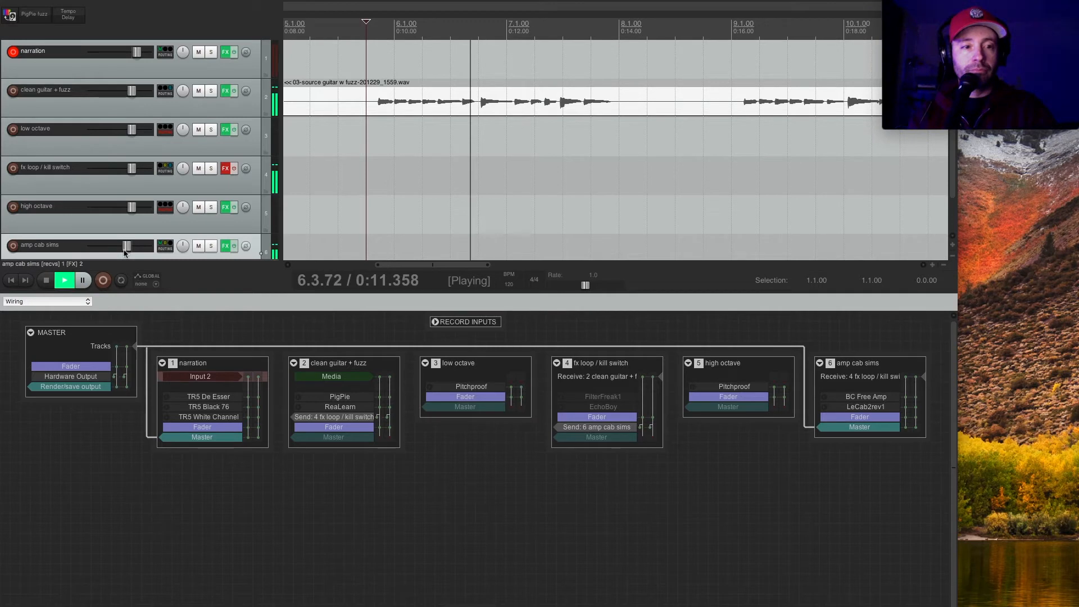
click(125, 247)
drag(125, 247, 122, 247)
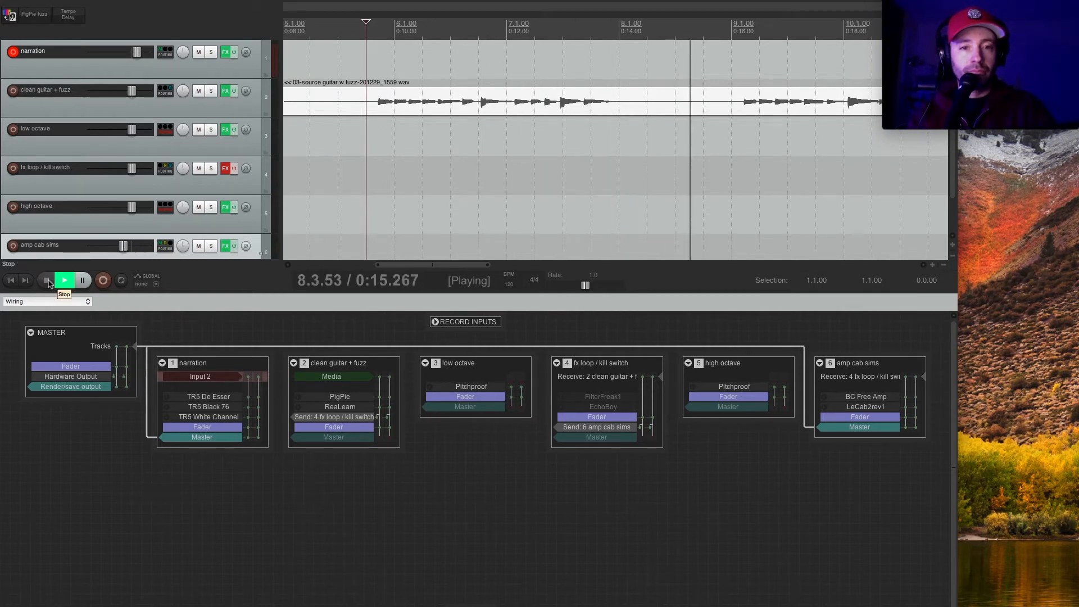
mouse_move(122, 248)
mouse_down()
mouse_move(109, 248)
mouse_move(119, 247)
mouse_up()
click(47, 283)
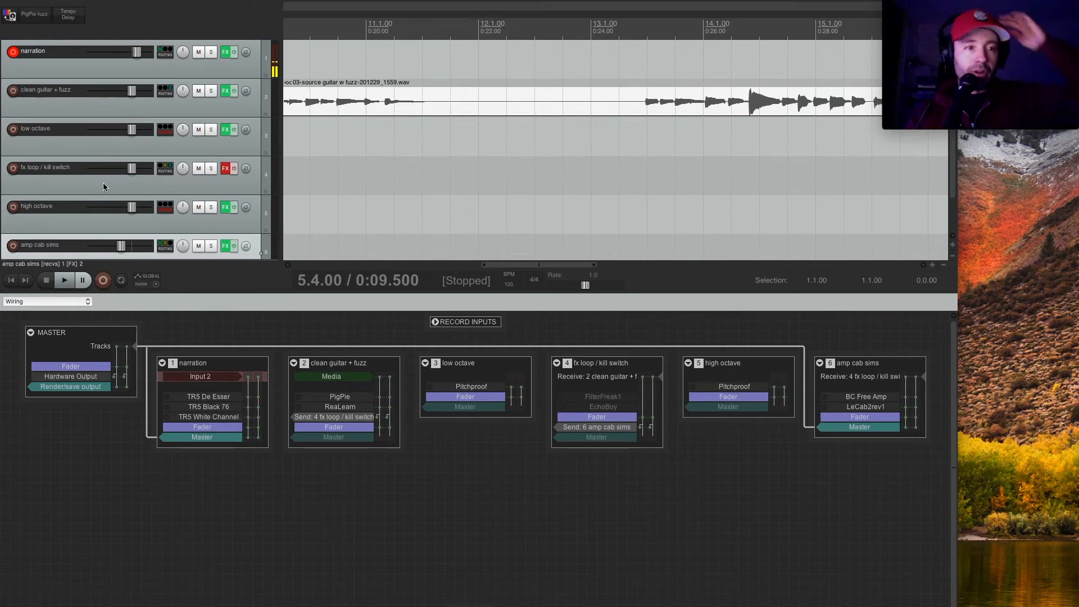
drag(132, 170, 136, 174)
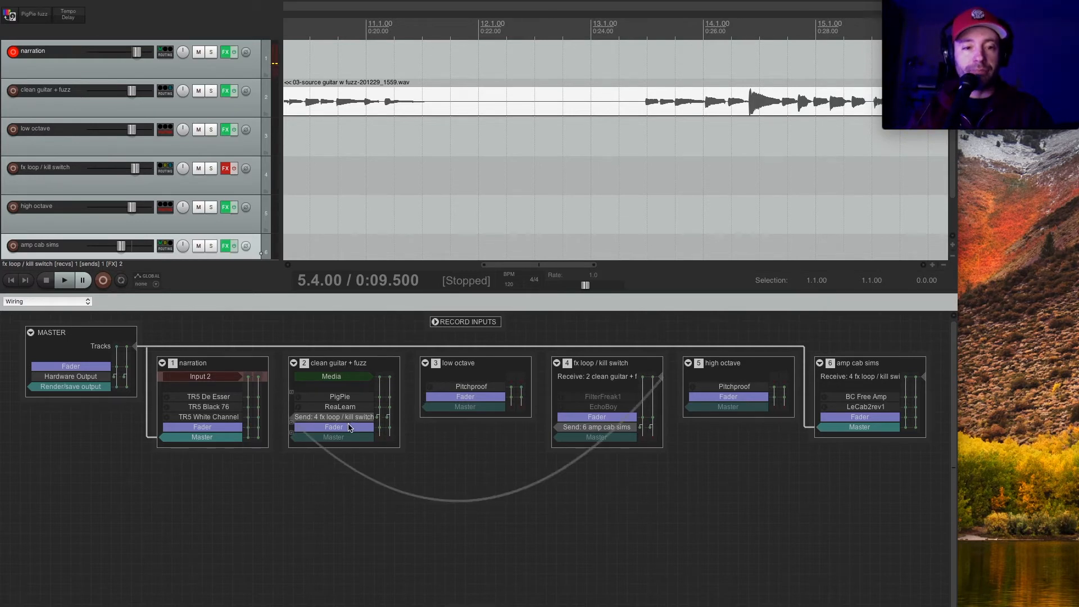
Route clean guitar + fuzz to the low octave and high octave tracks, and route both octave tracks to amp cab sims.
drag(291, 425, 449, 405)
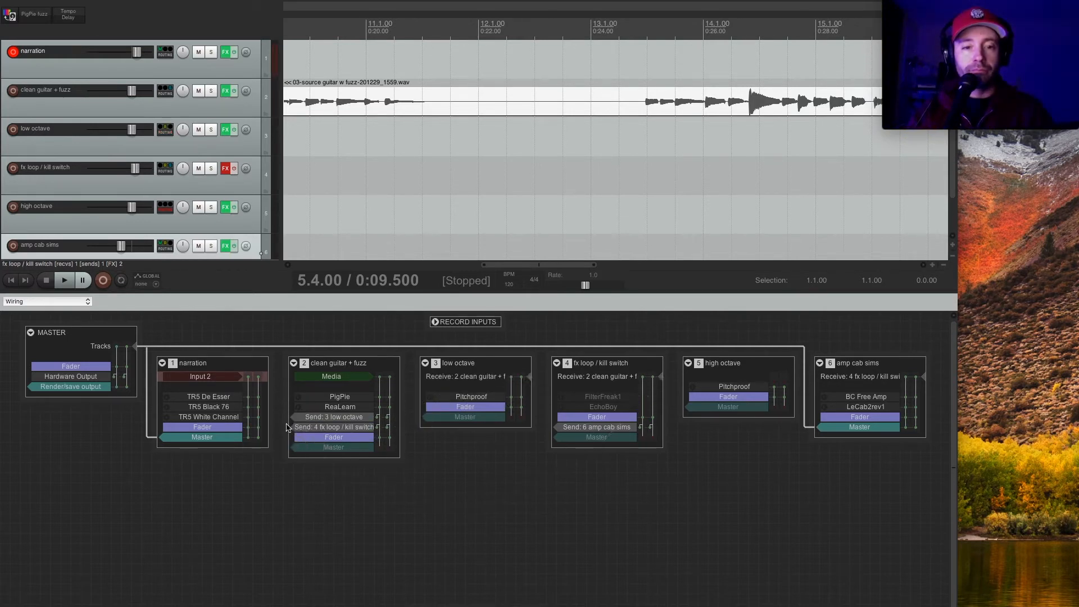
drag(292, 435, 736, 393)
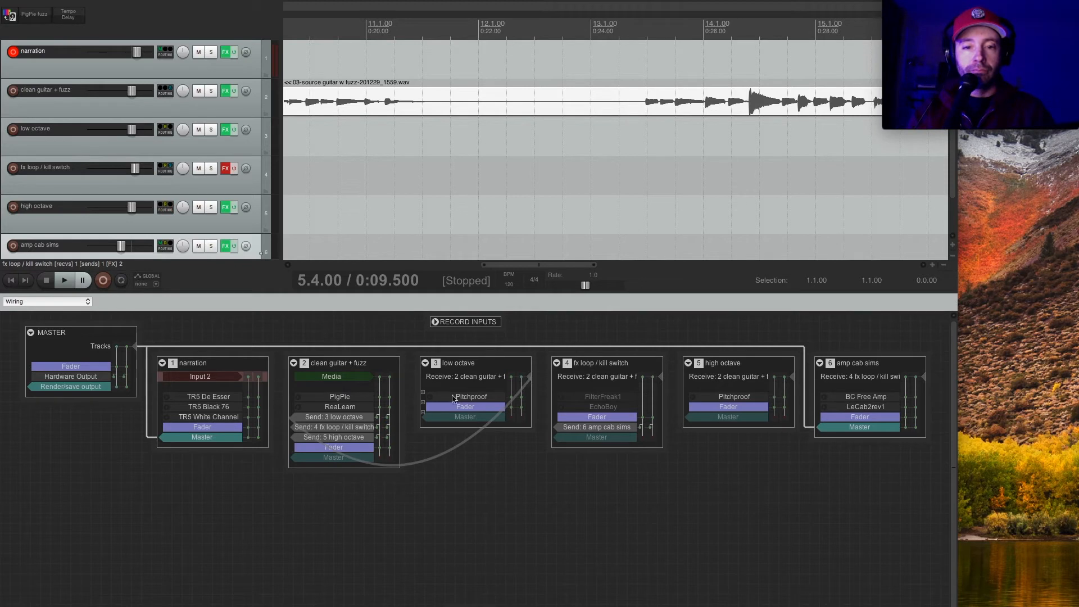
drag(423, 417, 865, 393)
drag(686, 417, 894, 421)
Set the clean guitar + fuzz send to low octave to Post-Fader (Post-Pan).
click(529, 377)
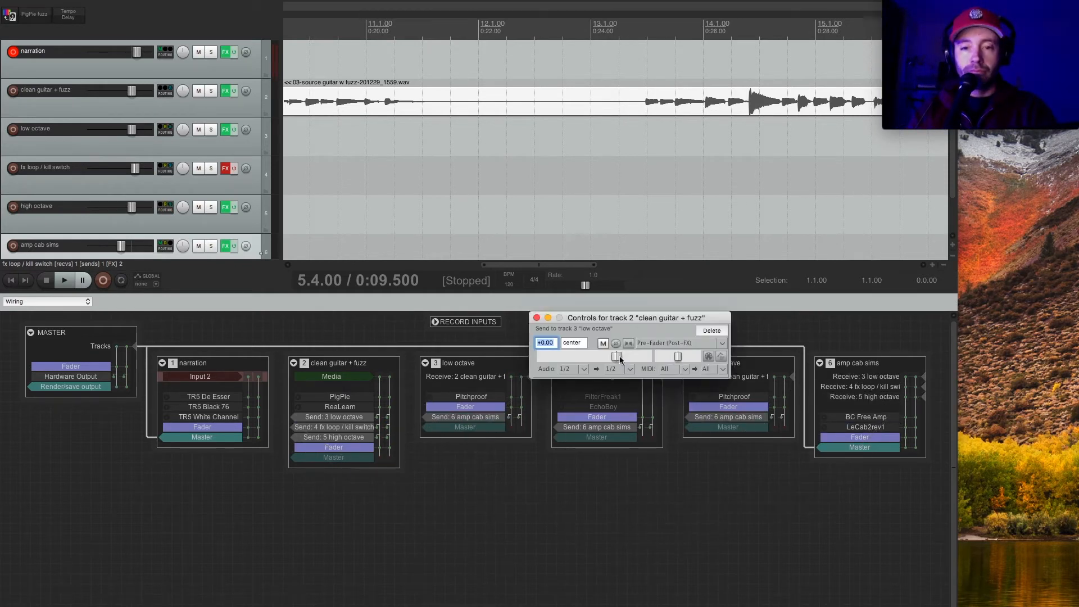
click(688, 345)
click(691, 354)
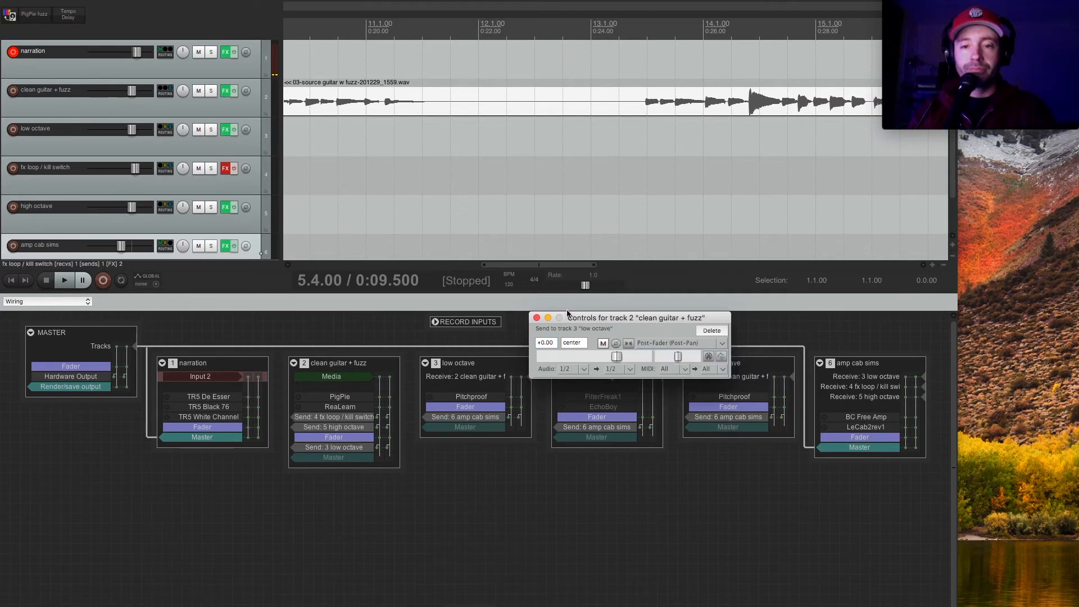
click(536, 318)
Check the send mode on fx loop / kill switch and return the low octave send to Pre-Fader (Post-FX).
click(657, 377)
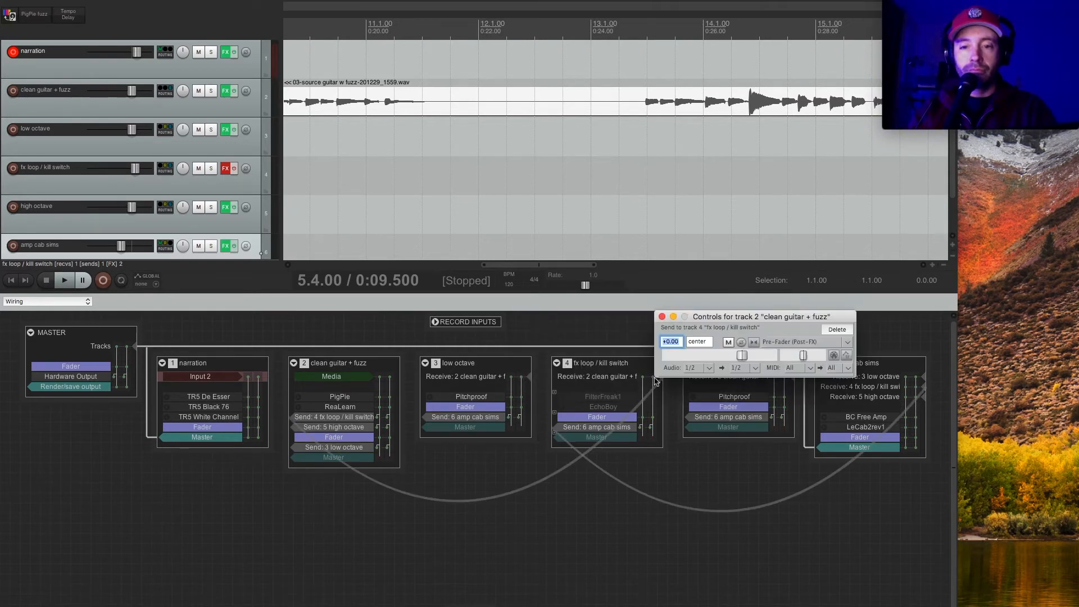
click(663, 318)
click(528, 376)
click(677, 341)
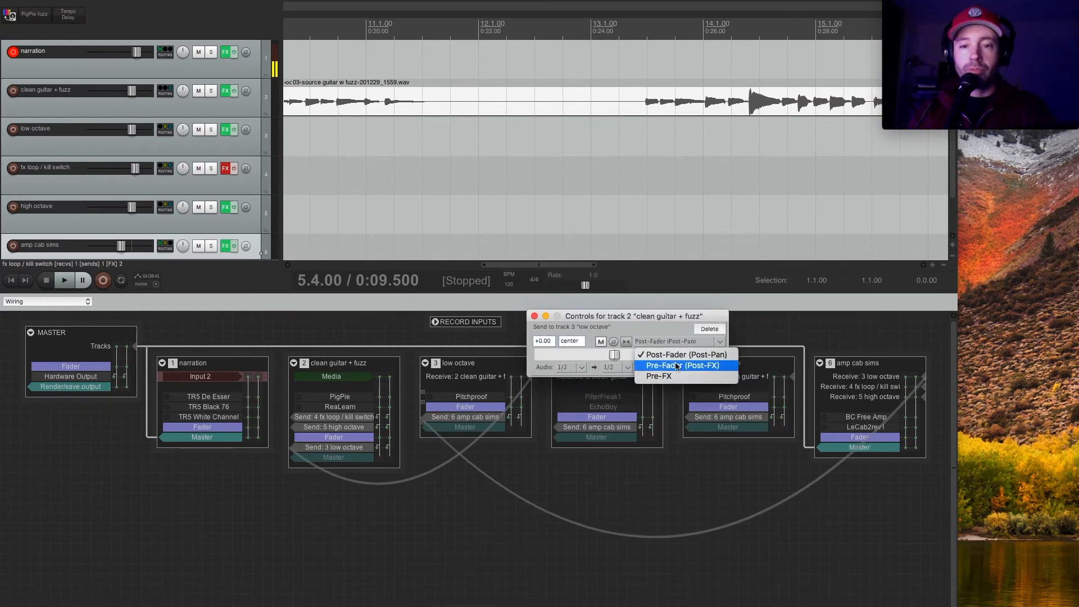
click(682, 359)
Inspect the send into high octave and the three sends from low octave, fx loop / kill switch and high octave to amp cab sims.
click(792, 377)
click(799, 316)
click(923, 377)
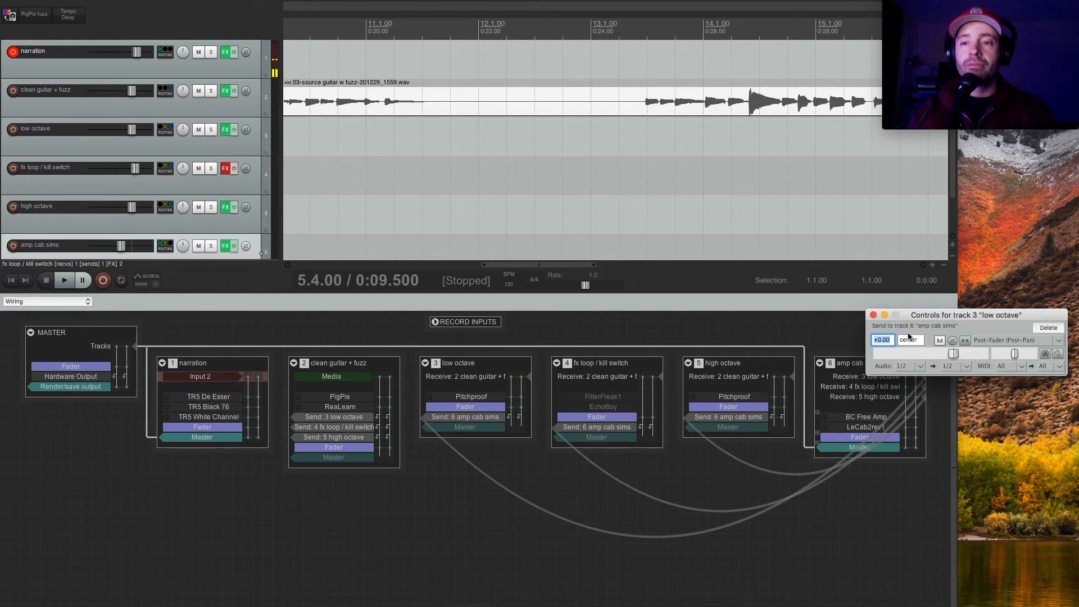
click(873, 315)
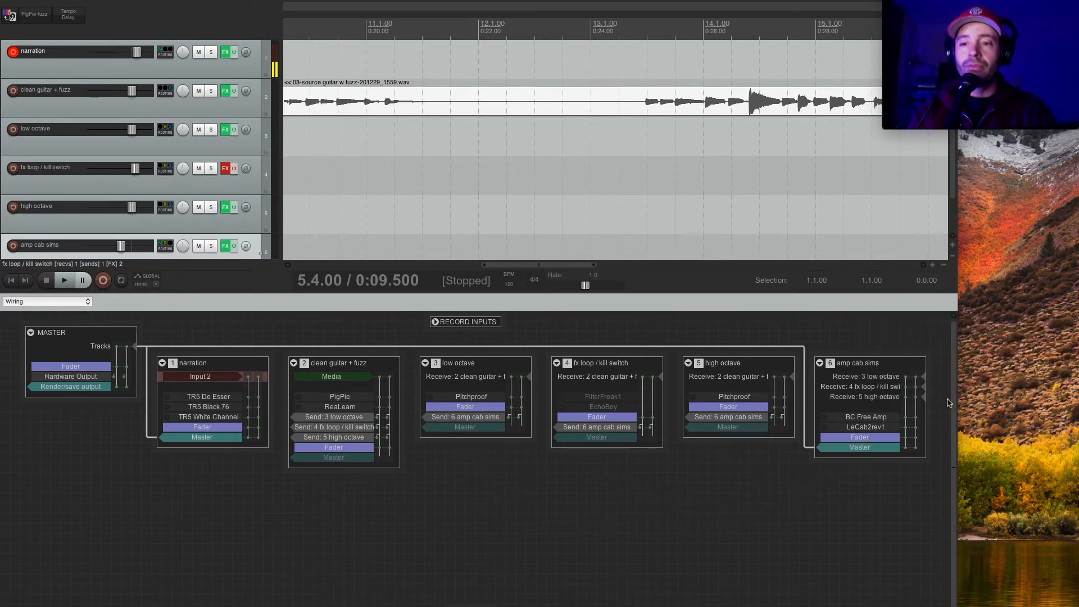
click(924, 387)
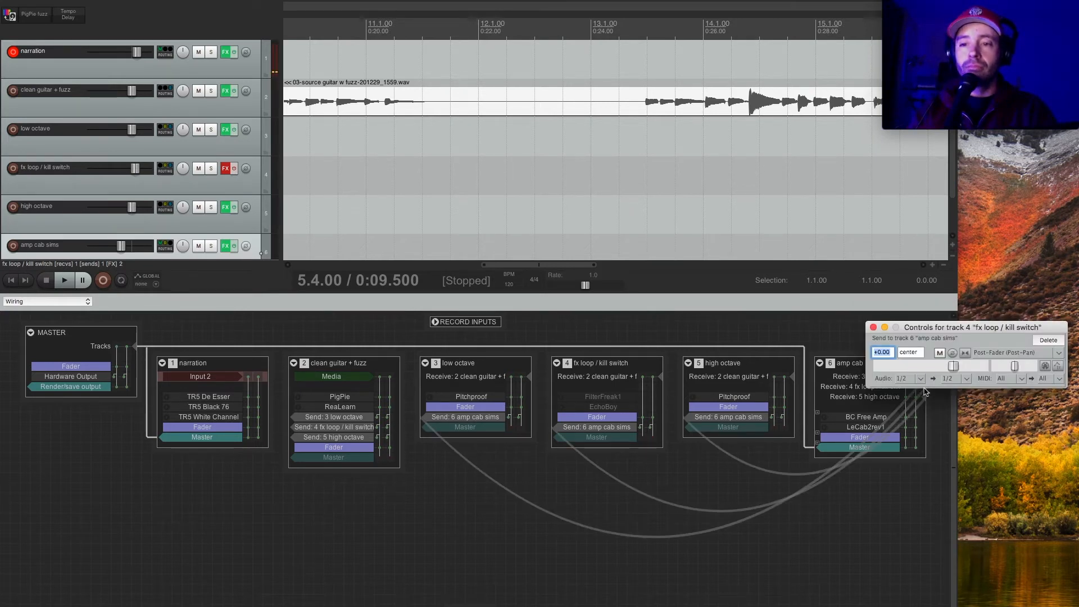
click(926, 397)
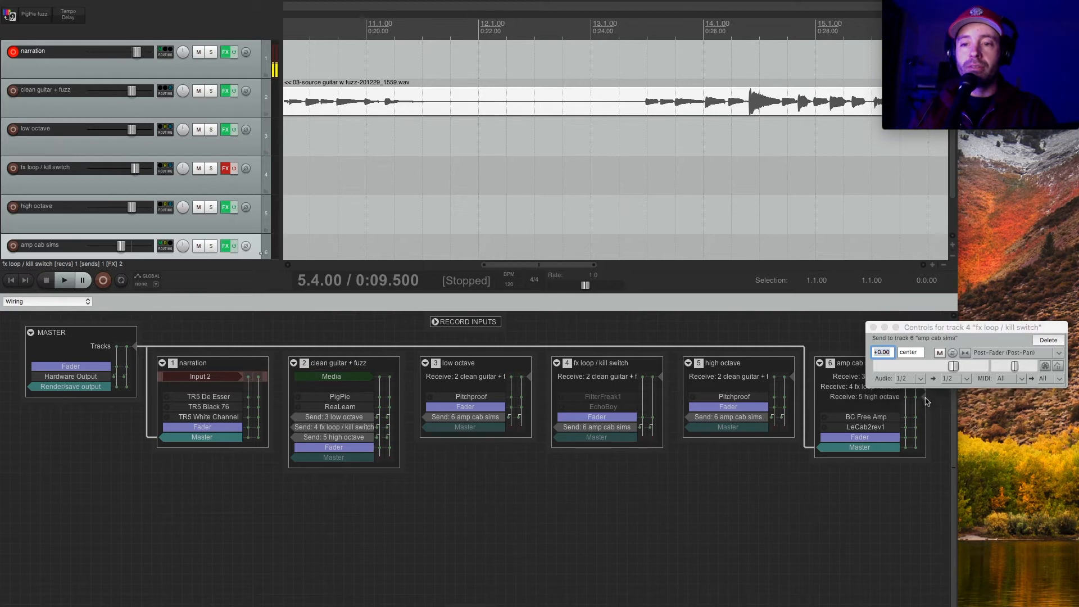
click(925, 398)
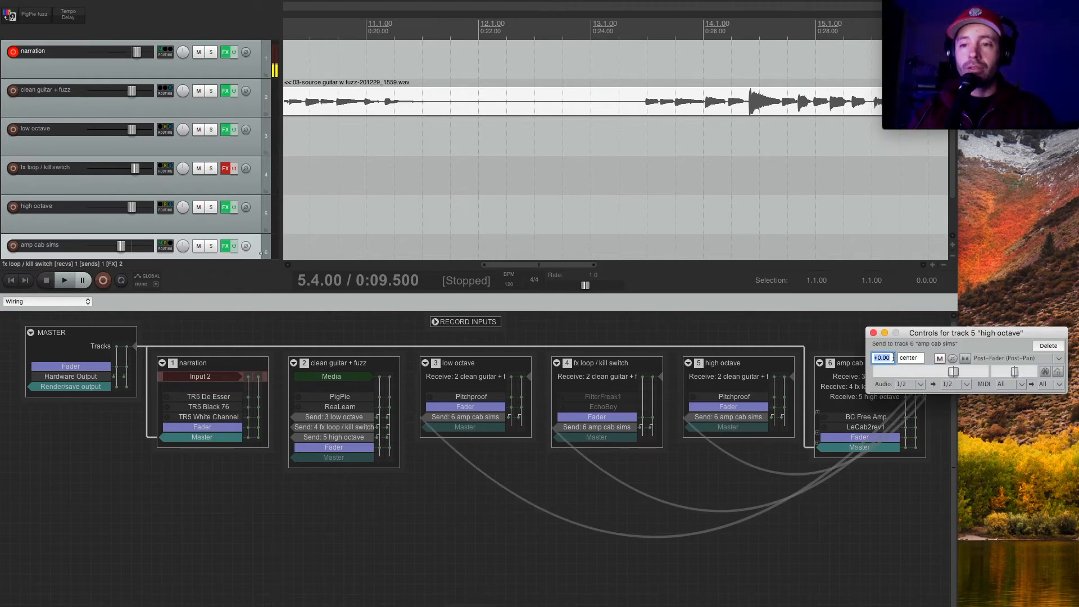
click(873, 333)
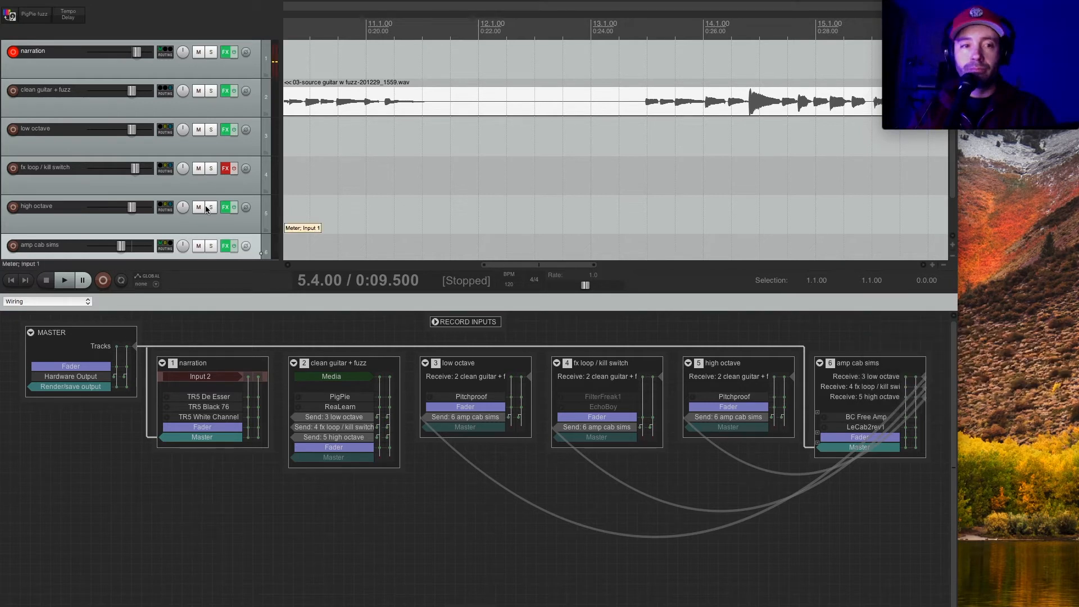
Mute low octave and fx loop / kill switch, lower the amp cab sims fader, and play the guitar part from 13.3.00.
click(199, 130)
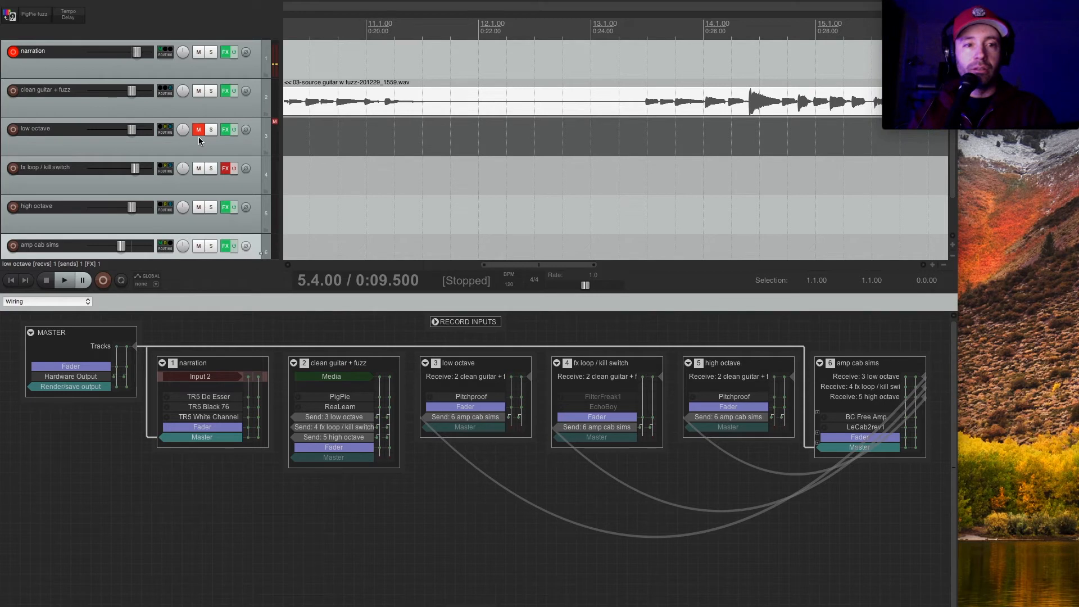
click(199, 168)
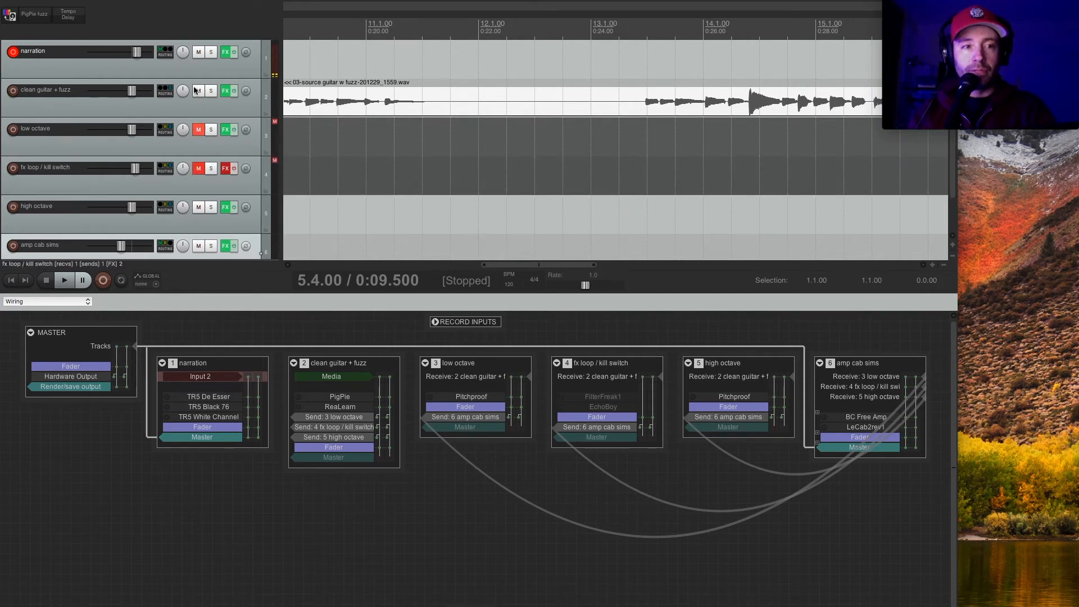
click(643, 102)
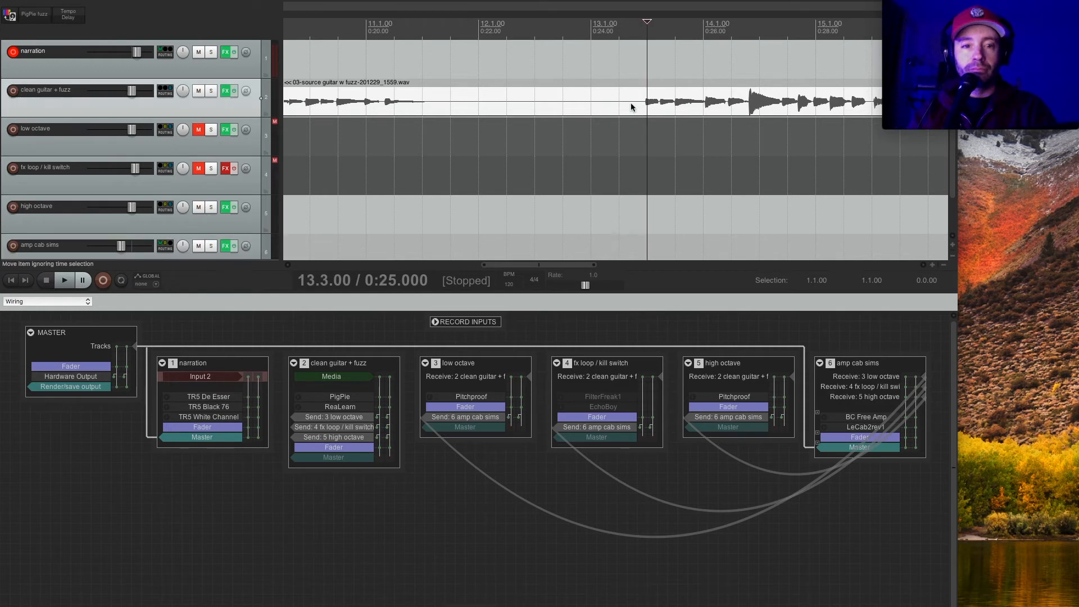
drag(119, 246, 110, 247)
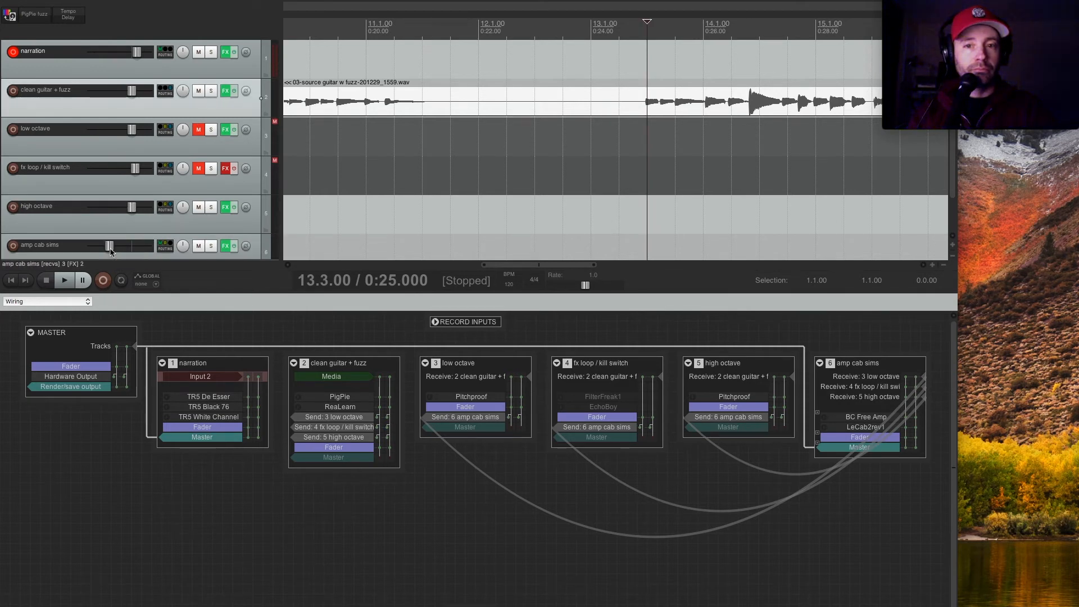
key(space)
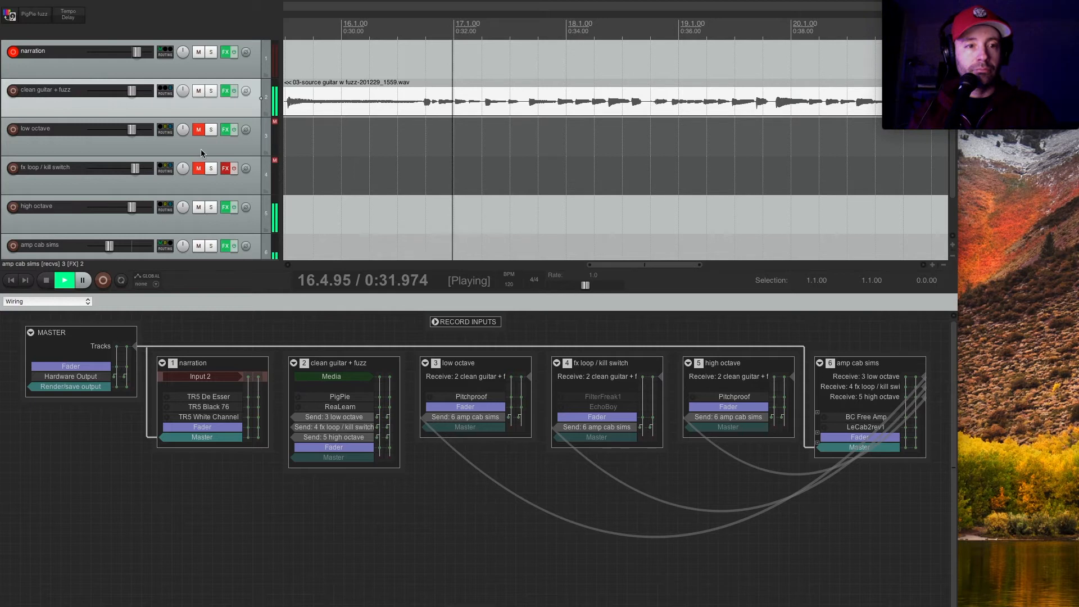
During playback, unmute low octave, then mute high octave briefly while raising the amp cab sims fader slightly, and unmute it again.
click(199, 130)
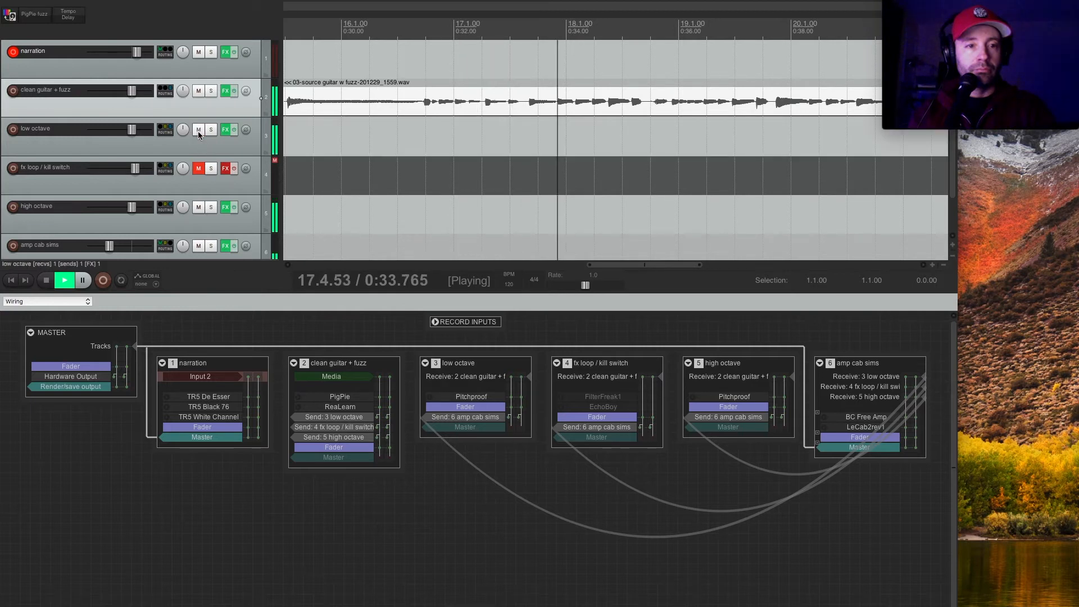
click(198, 208)
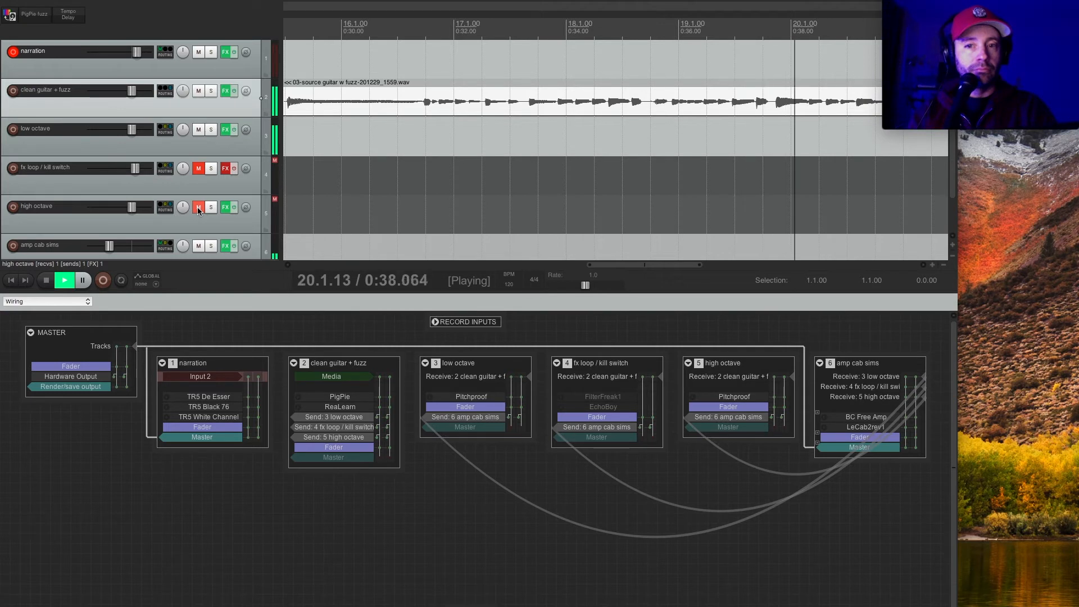
drag(109, 246, 120, 246)
click(198, 207)
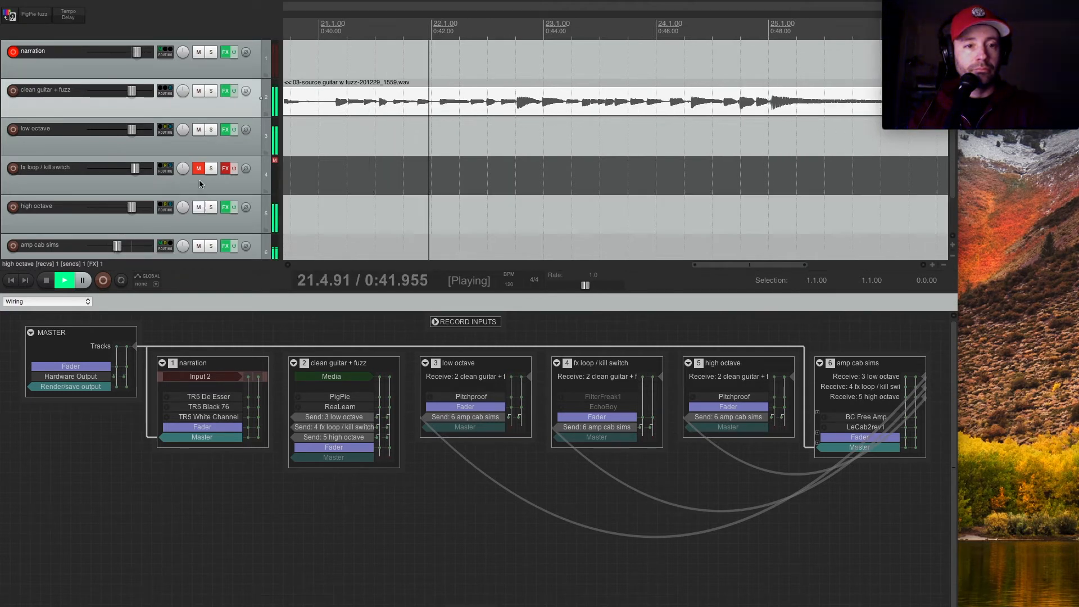
Unmute fx loop / kill switch, re-enable its effects during playback, and stop playback.
click(199, 169)
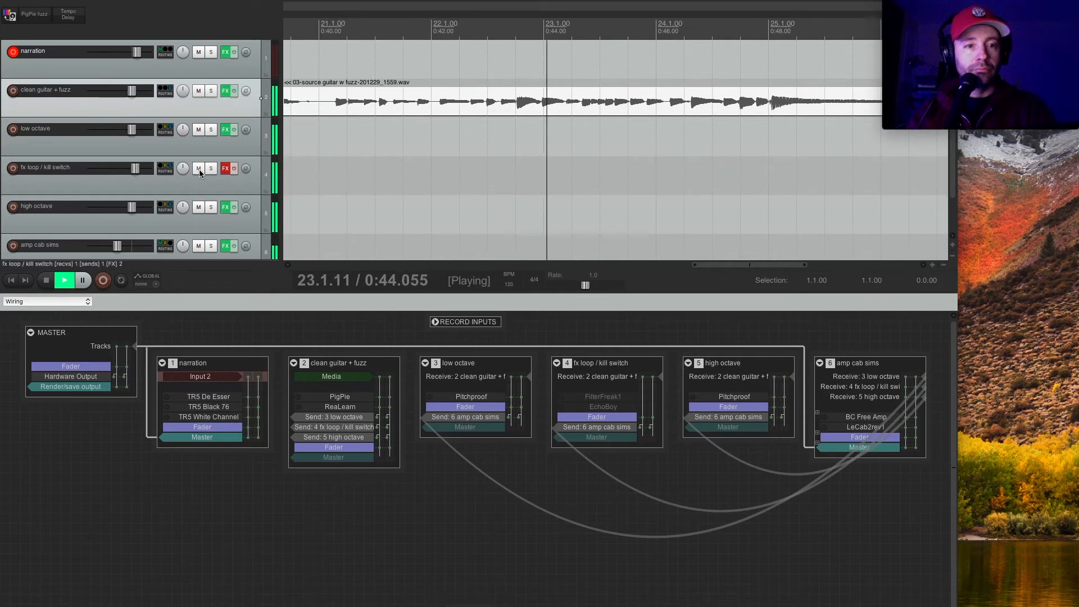
click(225, 170)
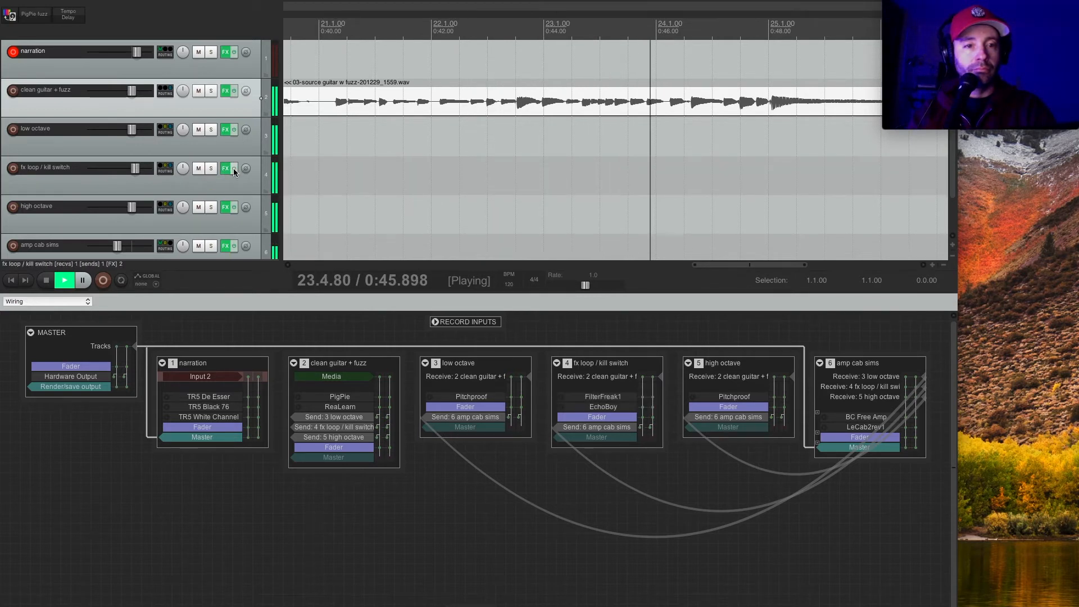
click(47, 283)
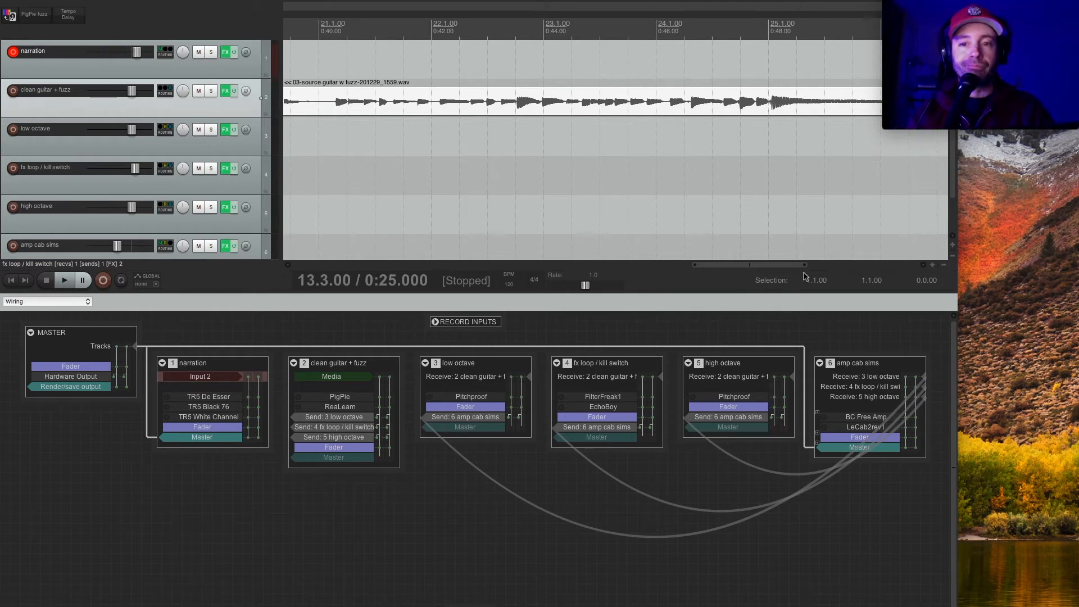
Place the edit cursor at 9.1.00, open ReaLearn on clean guitar + fuzz, and add a mapping opened for editing.
scroll(626, 161, down, 1)
scroll(625, 162, down, 5)
click(493, 109)
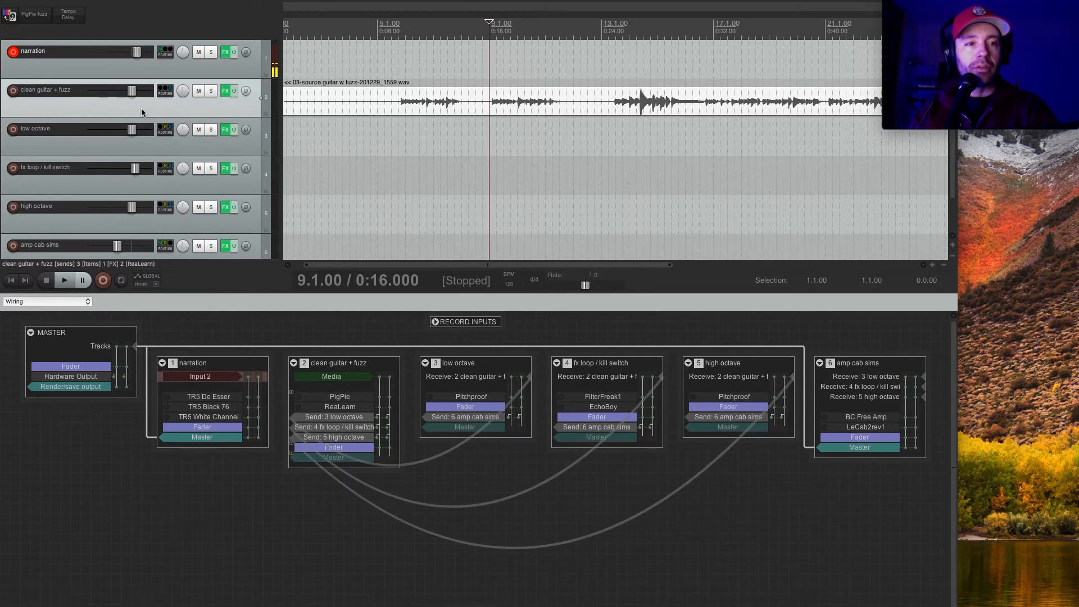
click(226, 91)
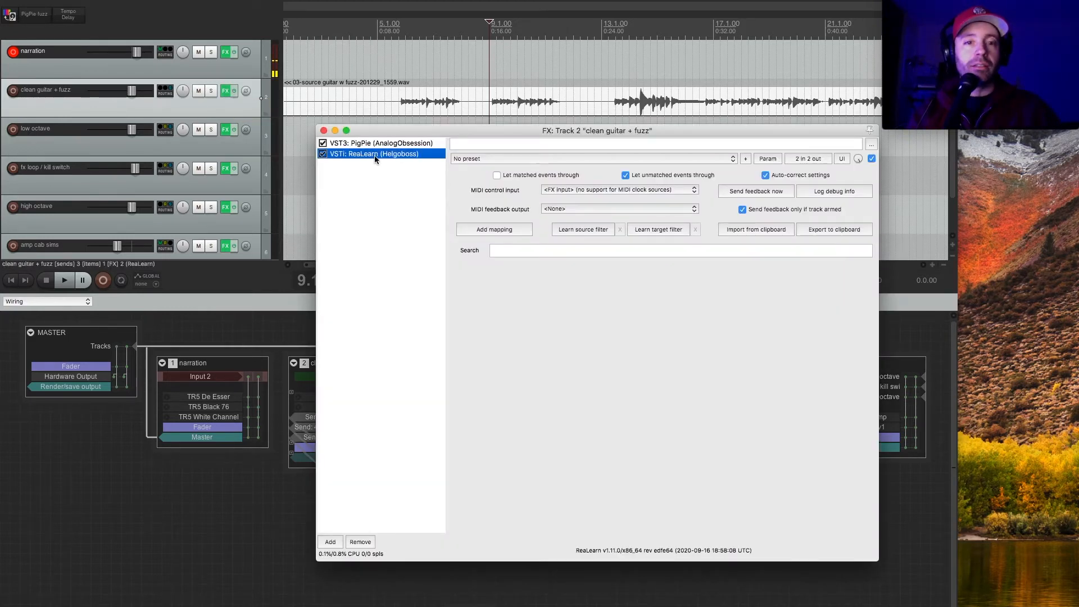
click(611, 312)
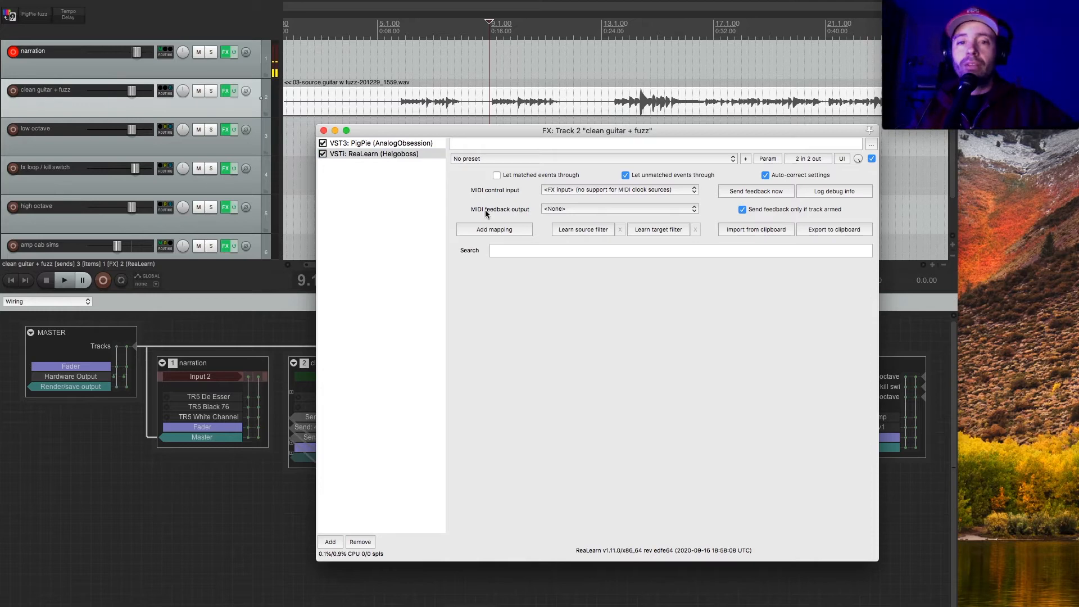
click(494, 231)
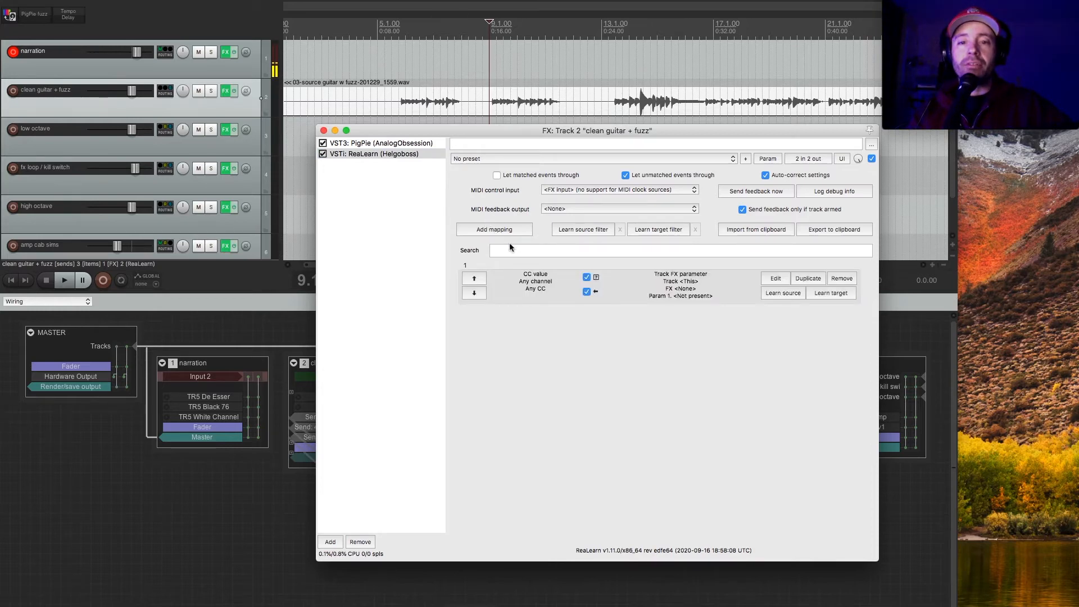
click(777, 279)
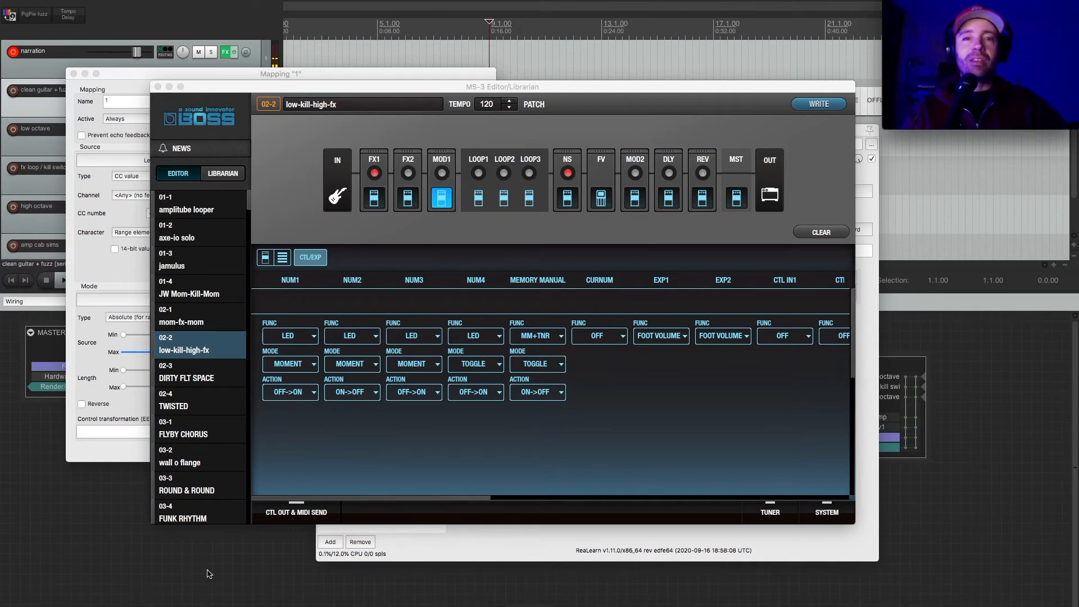
Add a ReaLearn mapping named "low octave" and learn its source from the BOSS MS-3 as CC number 10 on channel 1.
click(200, 86)
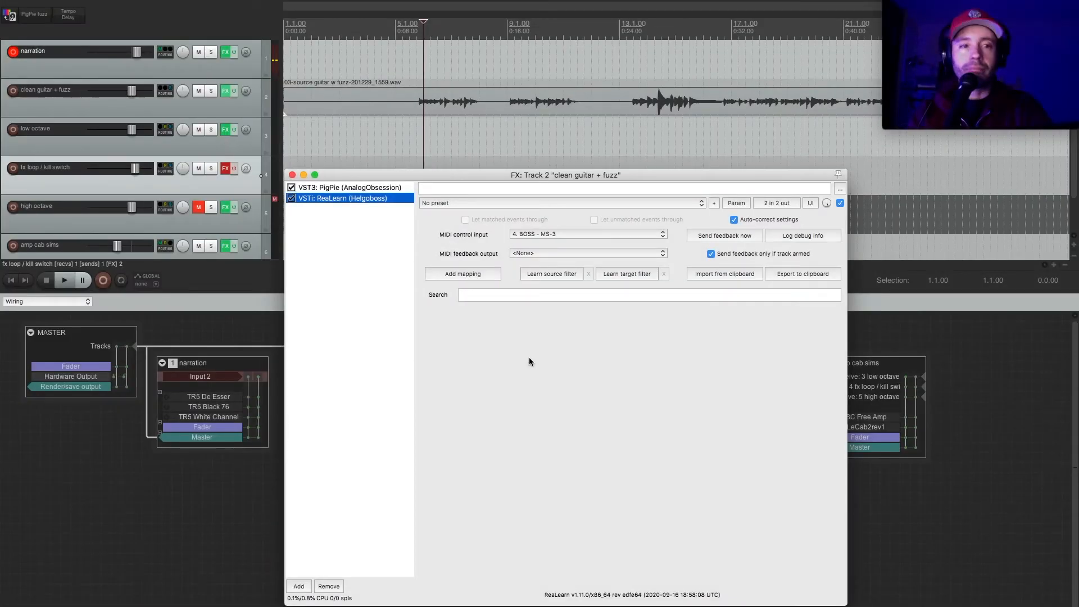
click(468, 275)
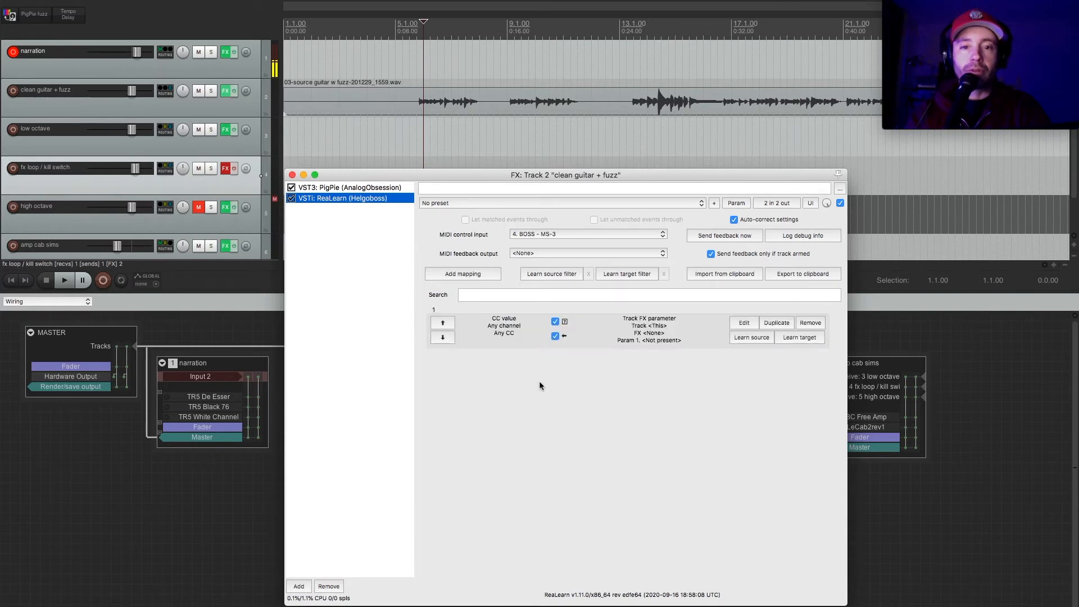
click(744, 323)
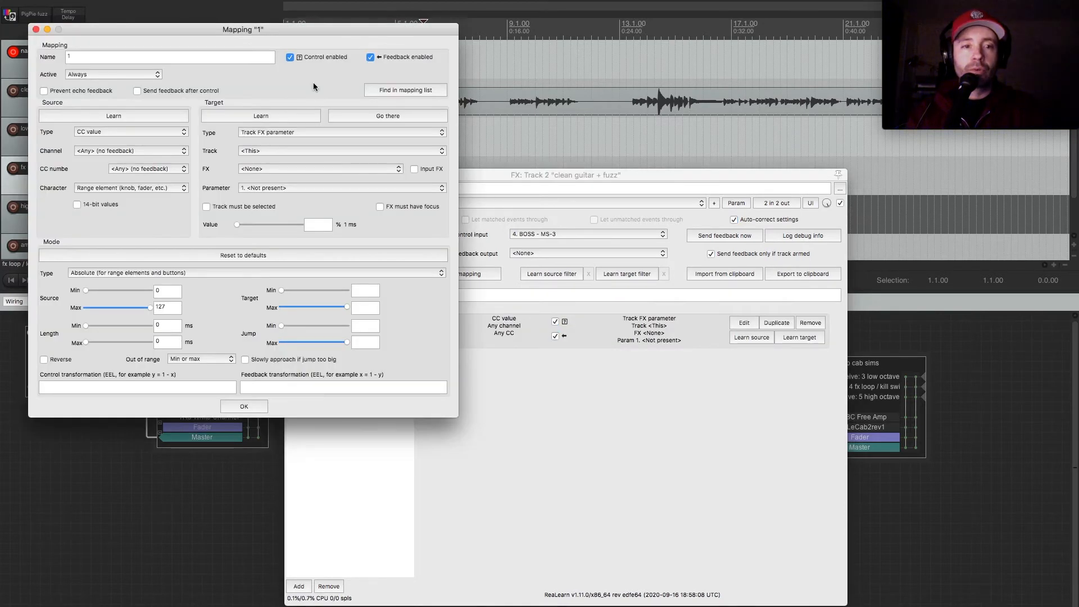
click(170, 57)
text(low octave)
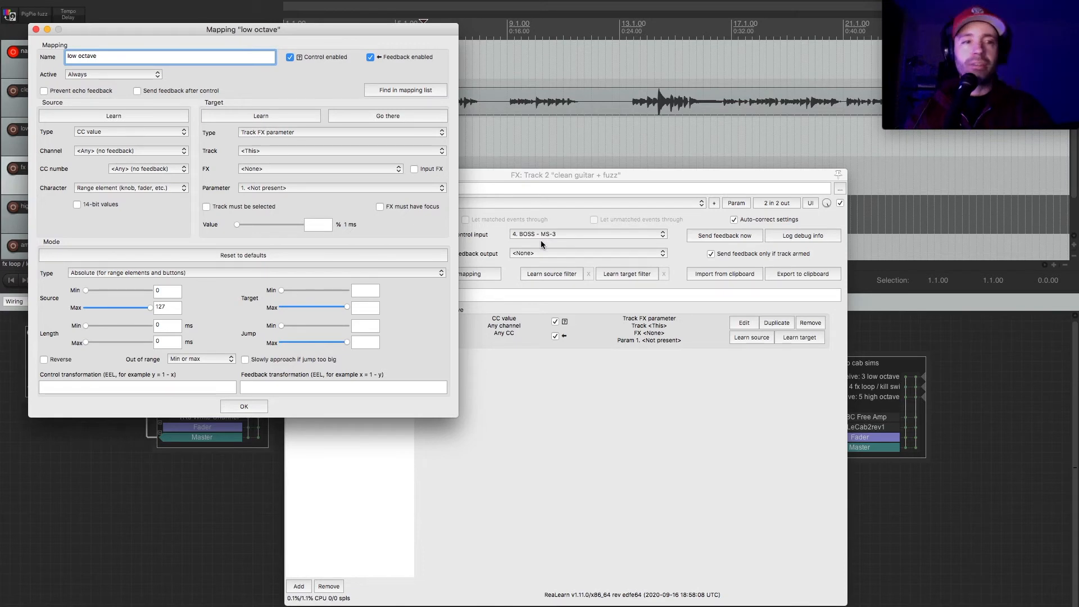
click(121, 118)
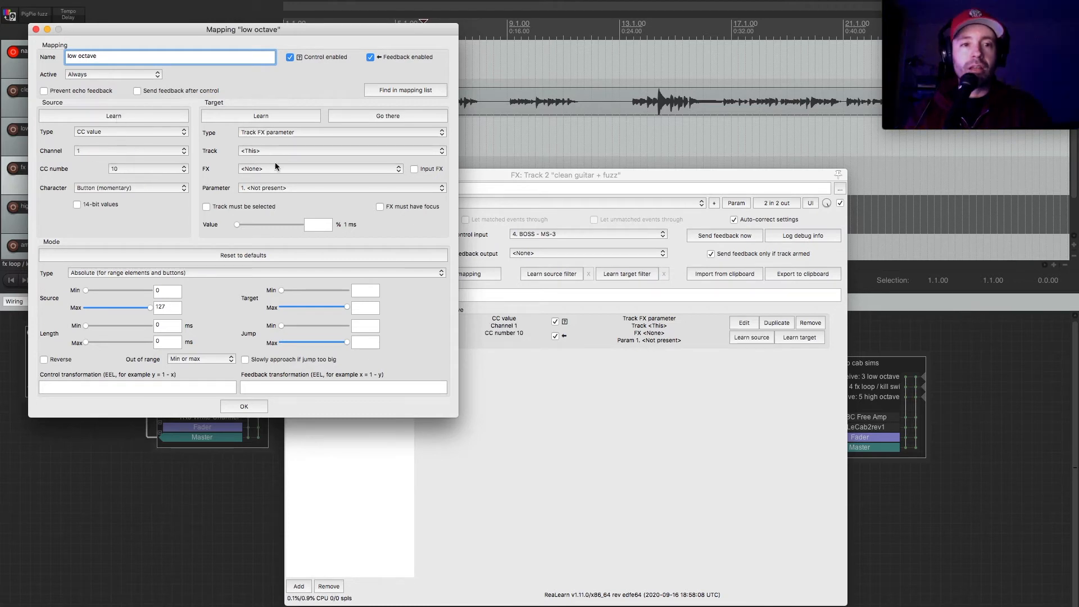
Set the low octave mapping's target to Track send volume on track 3. low octave, with the send to amp cab sims.
click(316, 132)
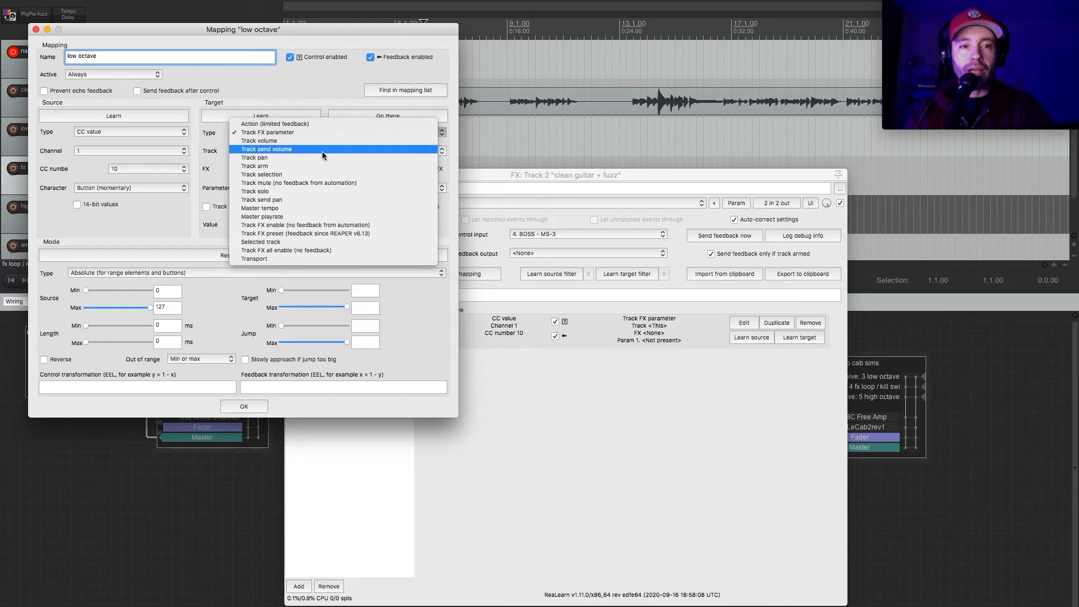
click(323, 150)
click(306, 152)
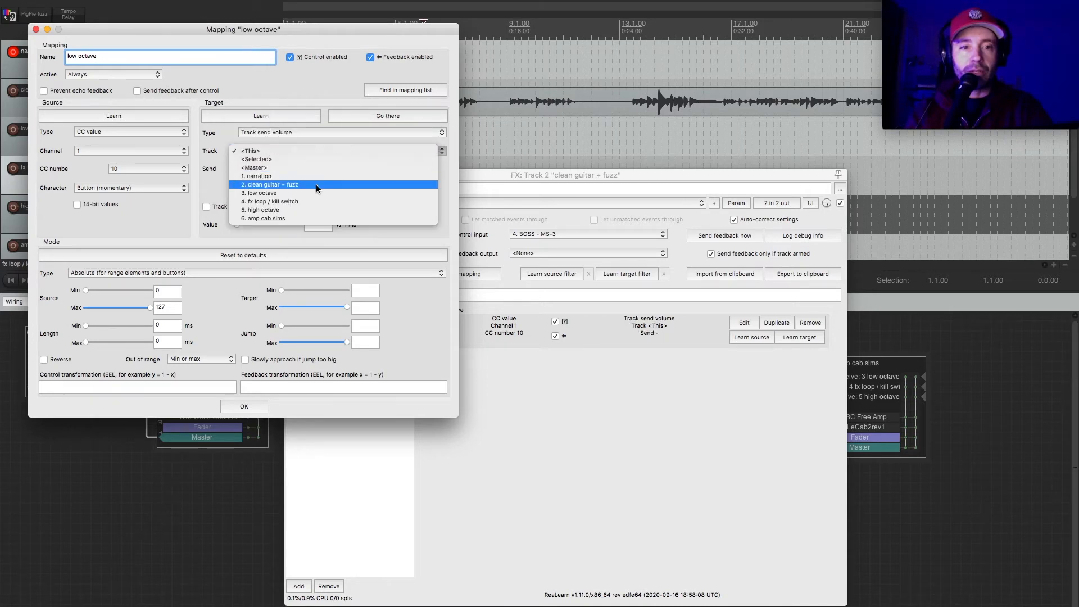
click(319, 193)
click(315, 168)
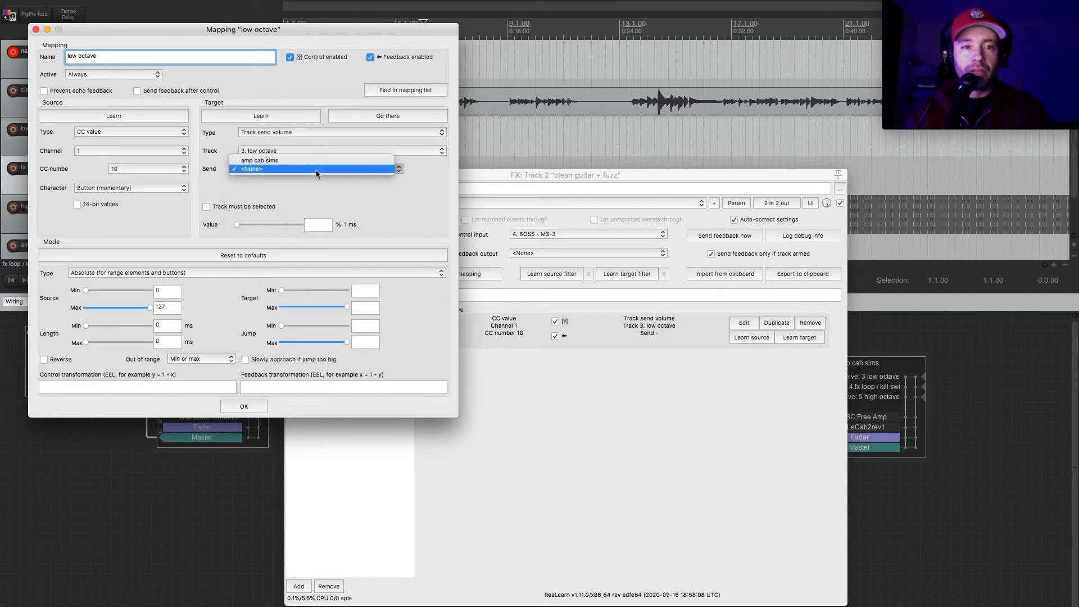
click(316, 160)
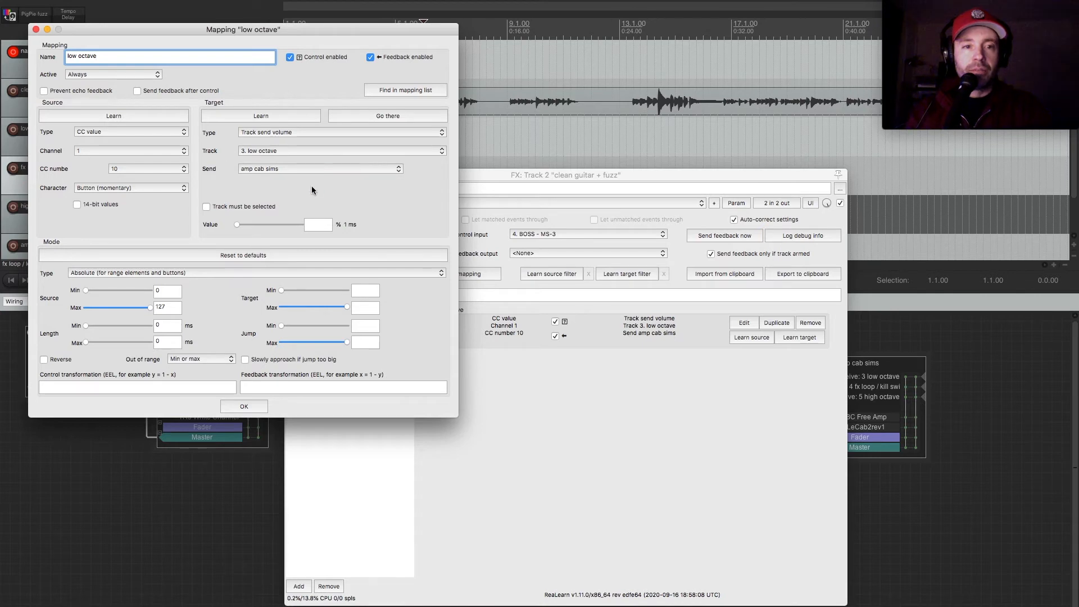
Raise the low octave mapping's send value to 12.00 dB and close the mapping.
drag(254, 227, 402, 219)
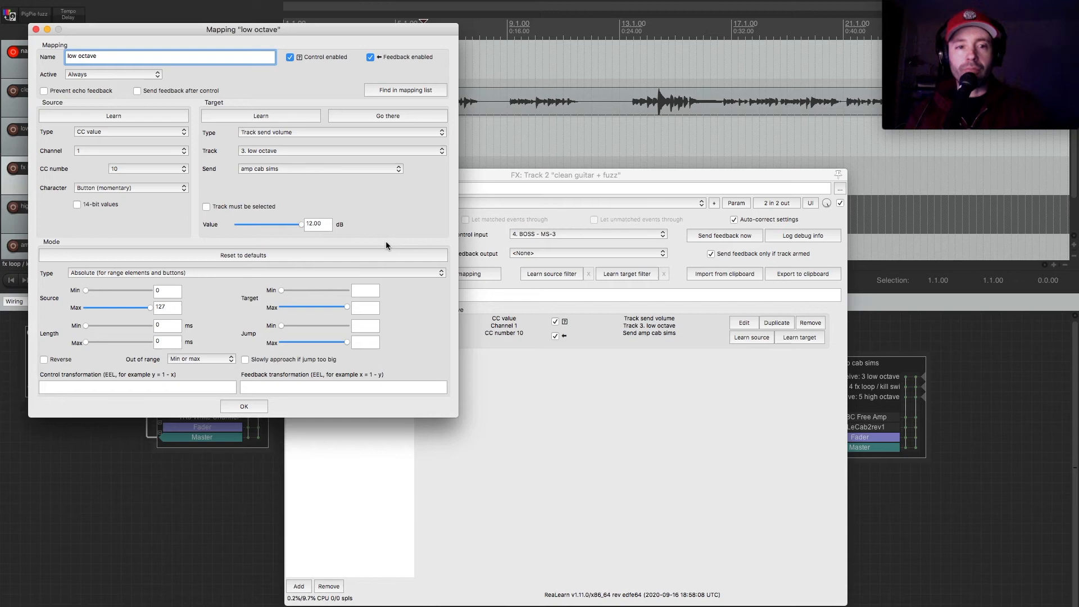
click(242, 405)
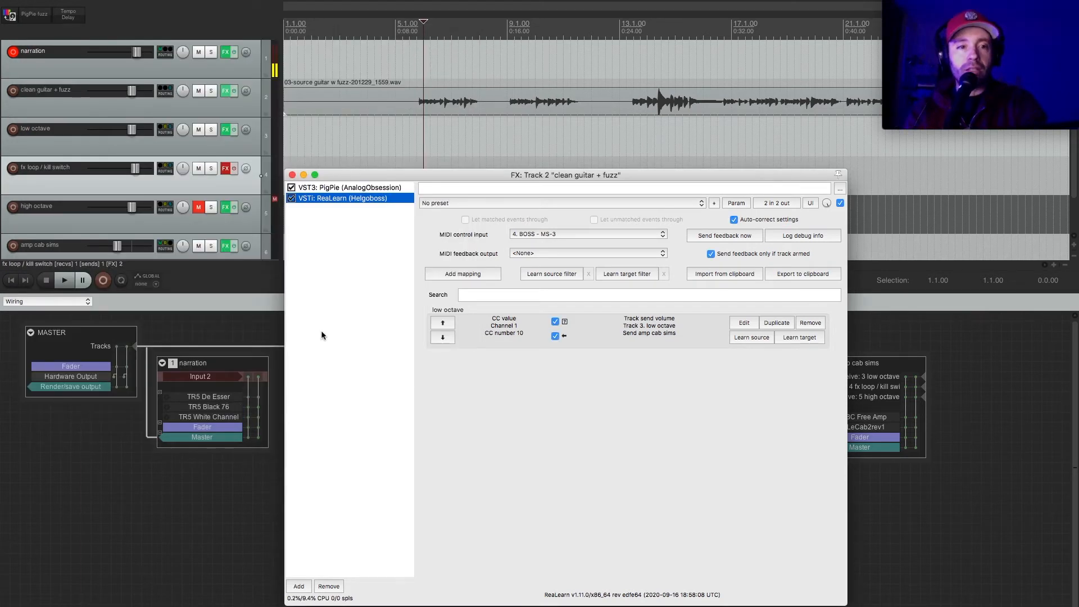
Mute fx loop / kill switch and play the project to test the low octave footswitch, ending with playback stopped.
click(198, 170)
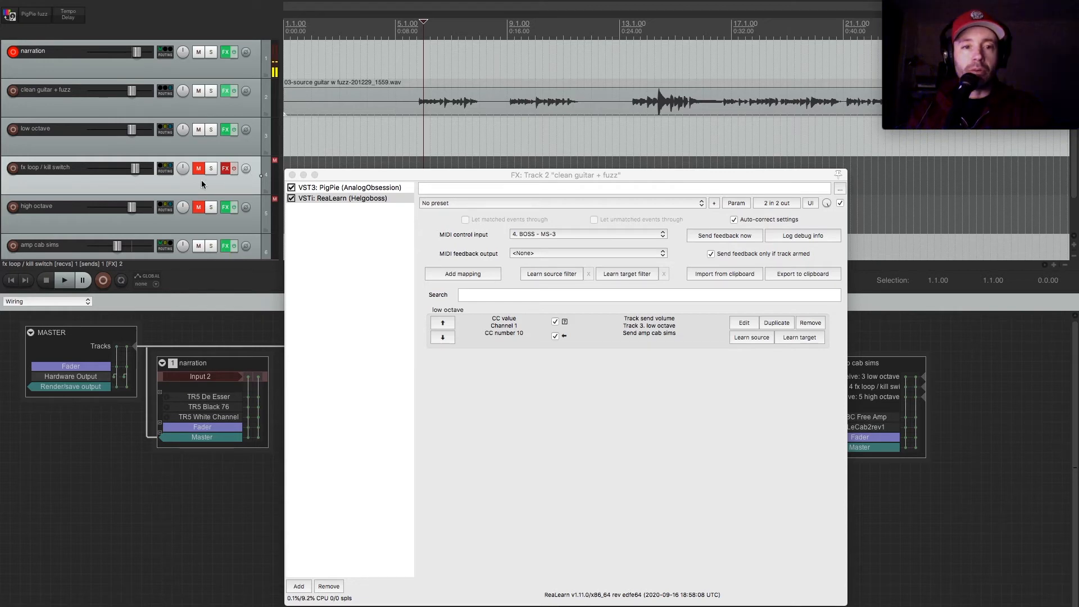
key(space)
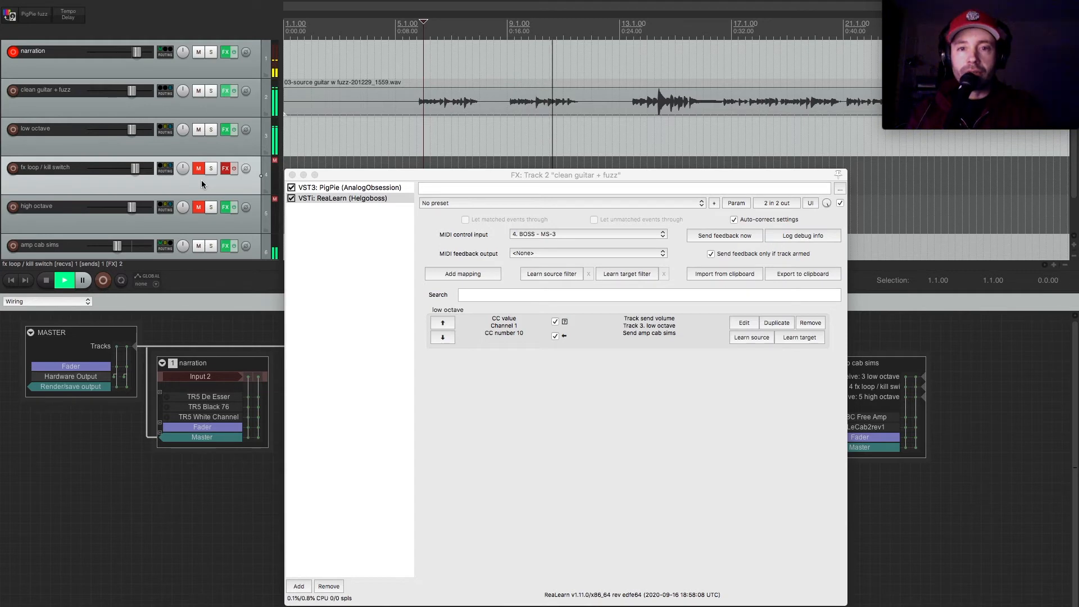
key(space)
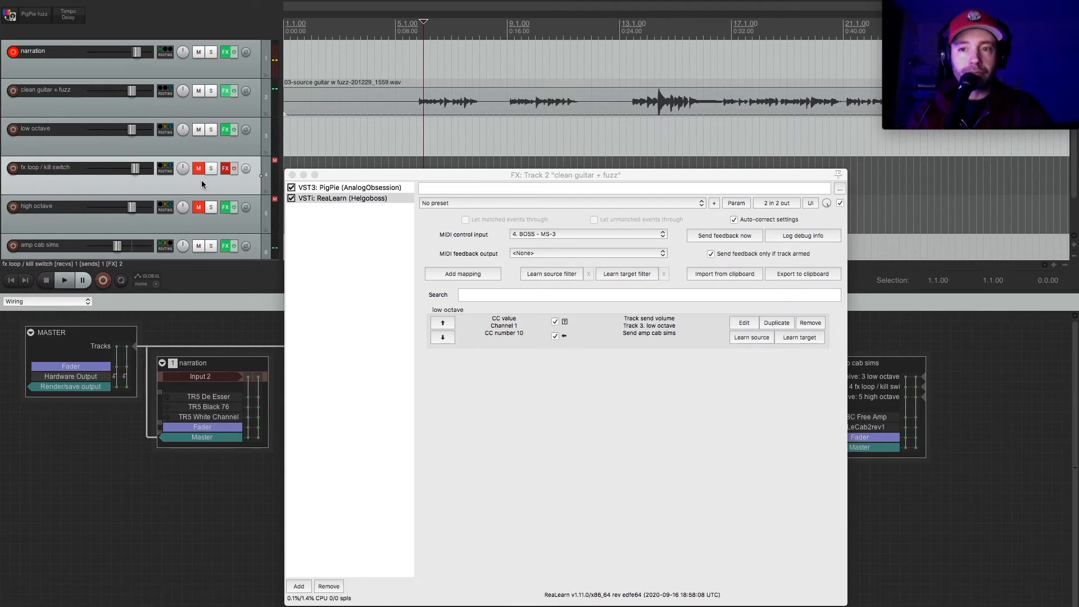
In ReaLearn on clean guitar + fuzz, add a mapping named "high octave" and learn its source as CC number 12 on channel 1.
click(341, 246)
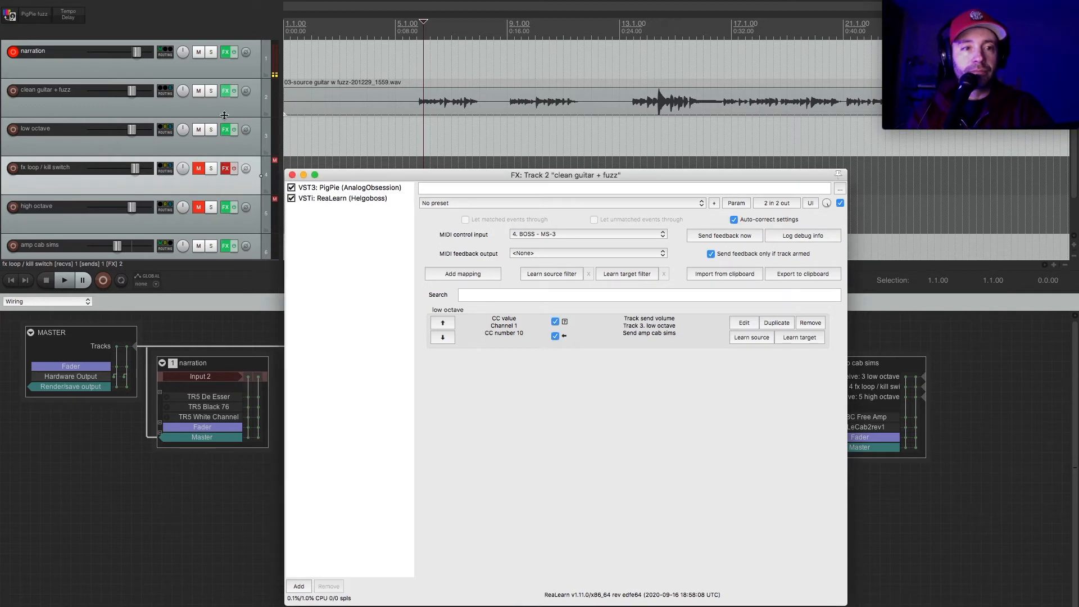
click(224, 93)
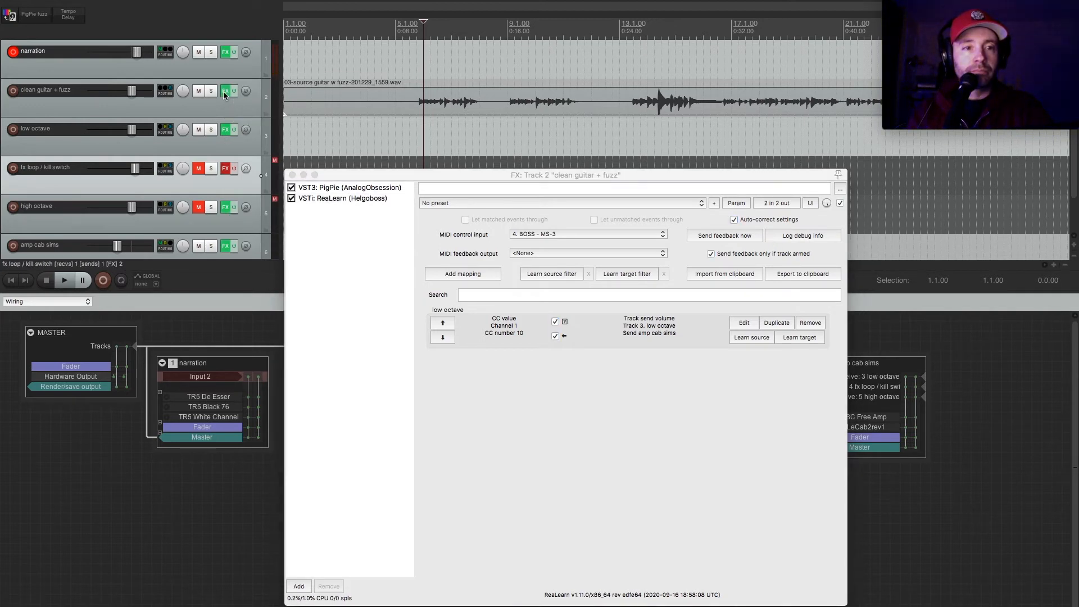
click(225, 93)
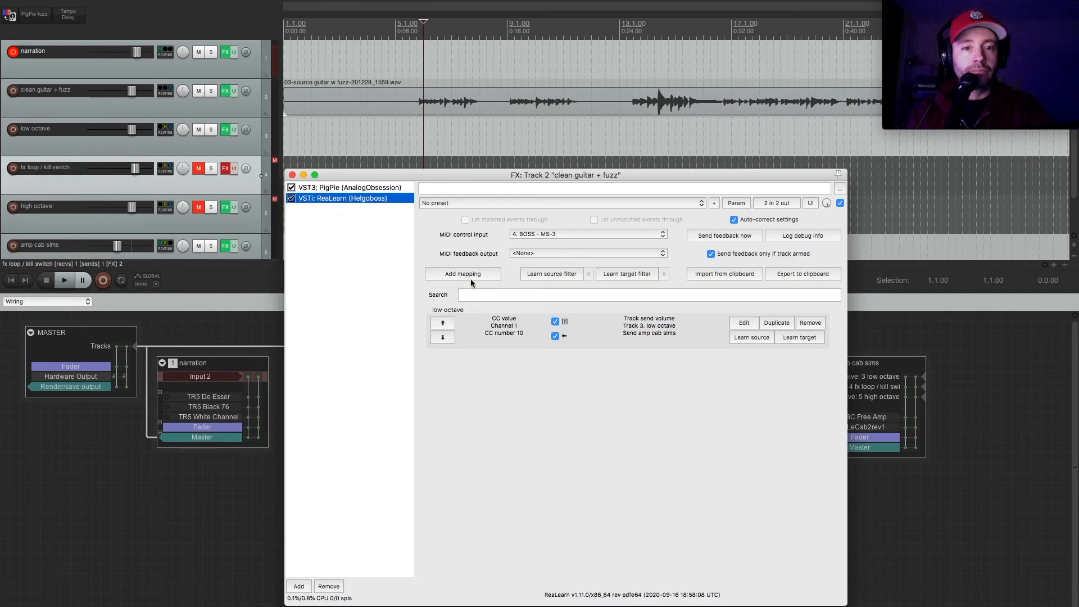
click(470, 273)
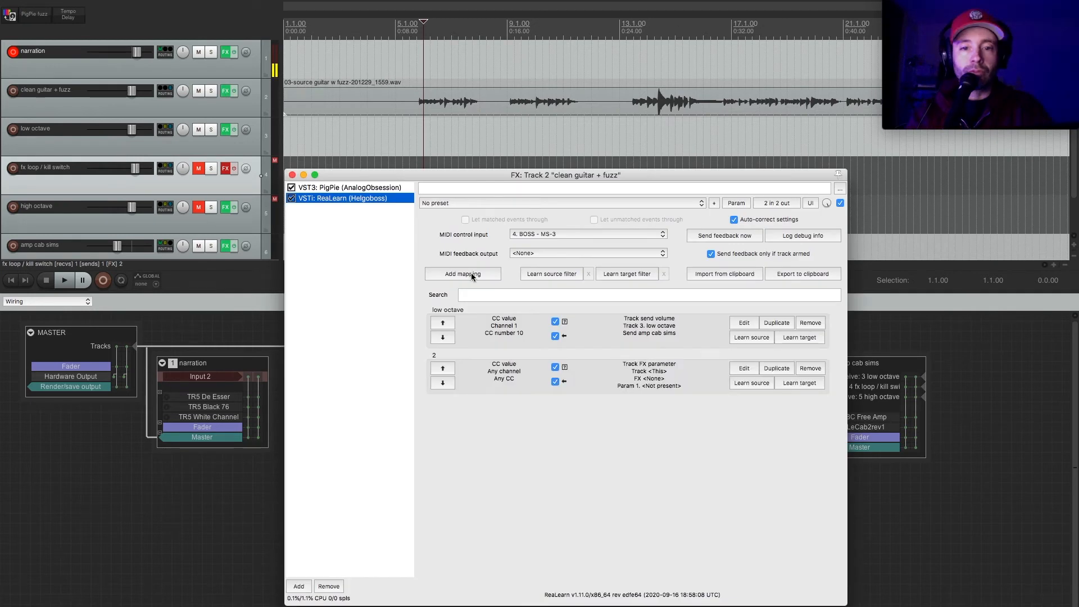
click(748, 370)
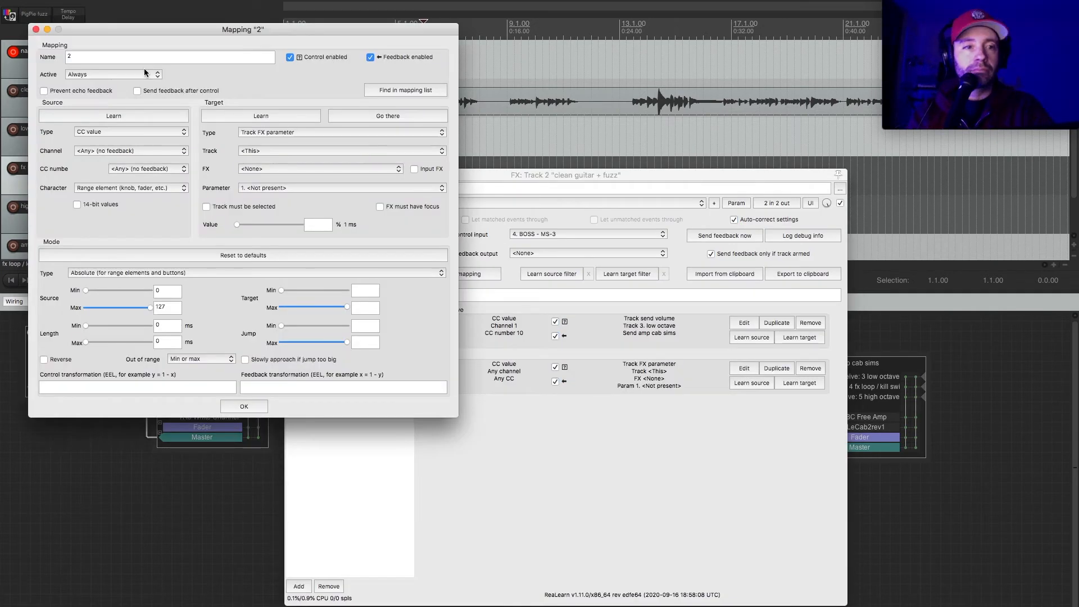
click(133, 55)
text(high octave)
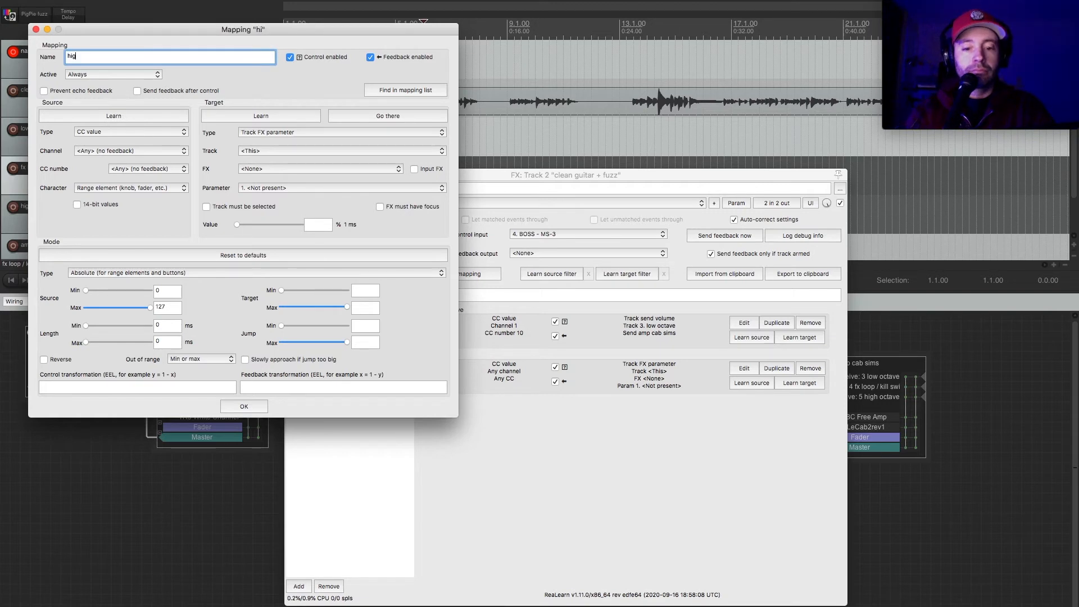
click(126, 114)
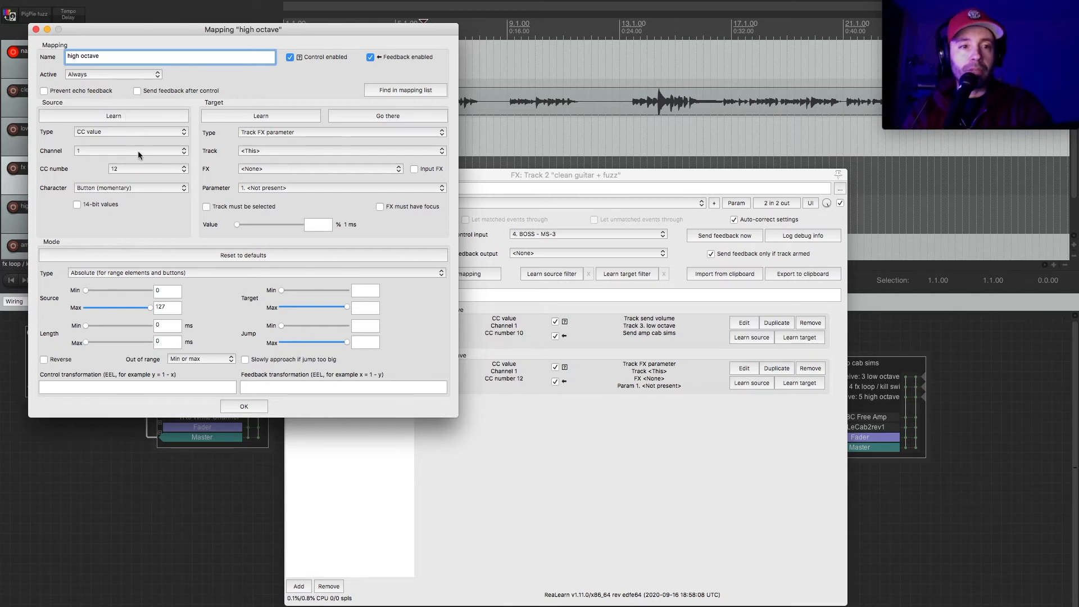
Set the high octave mapping's target to Track send volume on track 5. high octave, with the send to amp cab sims, and close it.
click(279, 130)
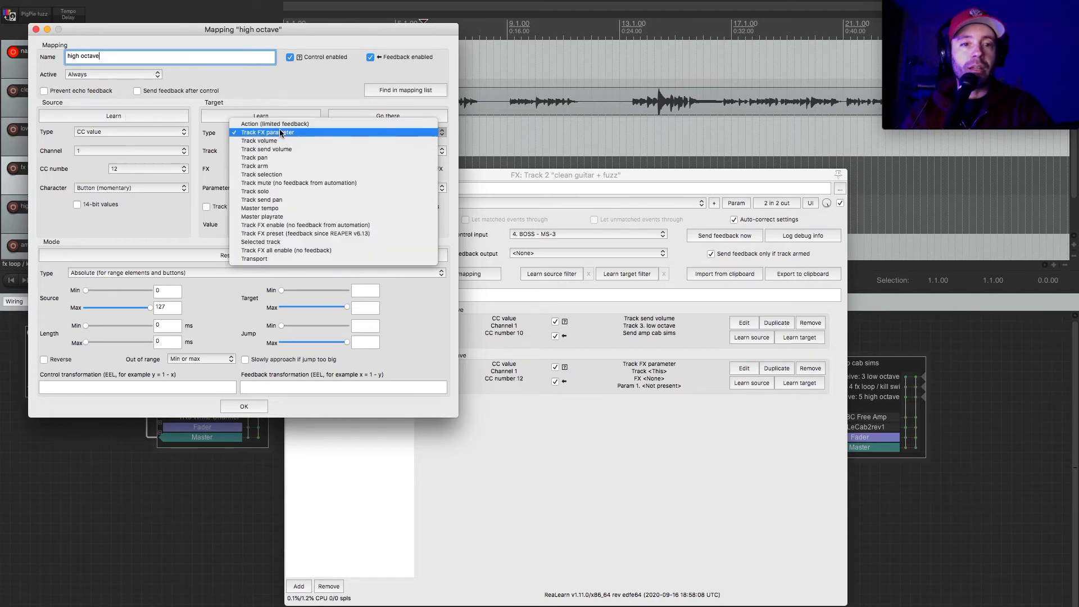
click(286, 150)
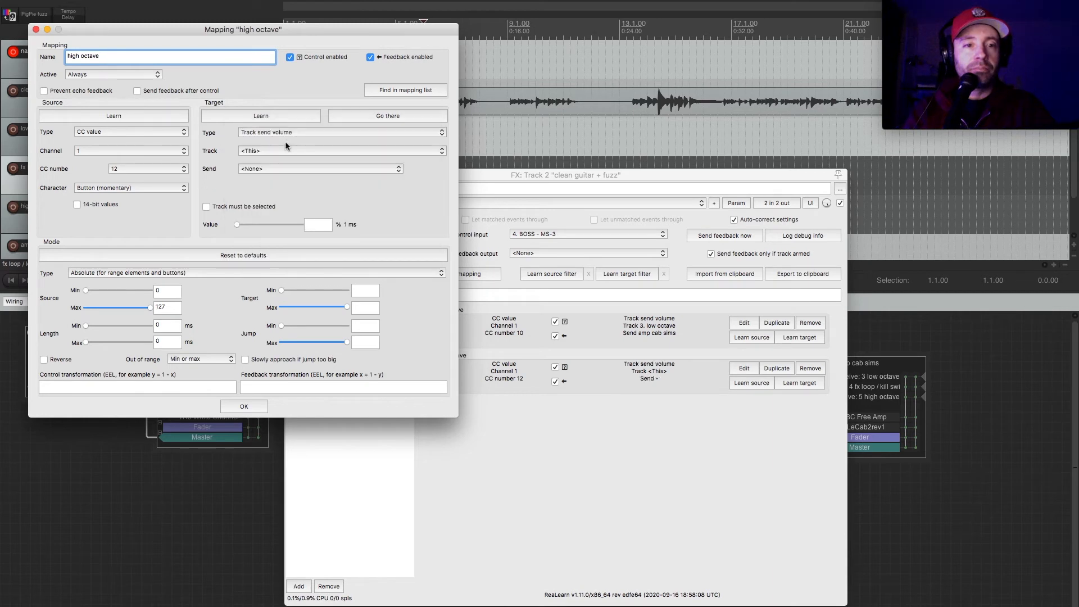
click(291, 152)
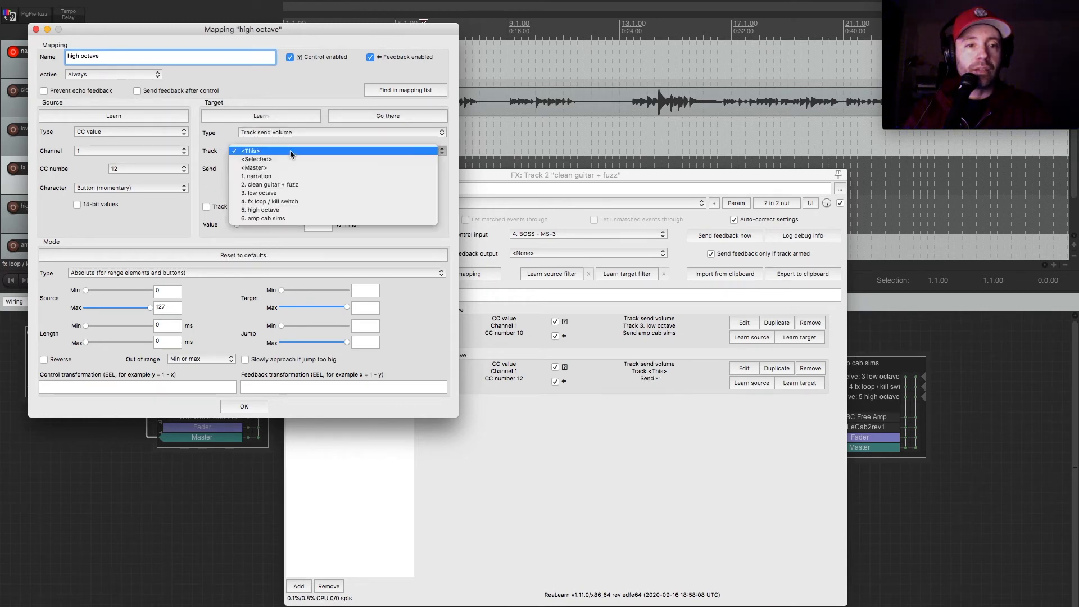
click(299, 210)
click(310, 169)
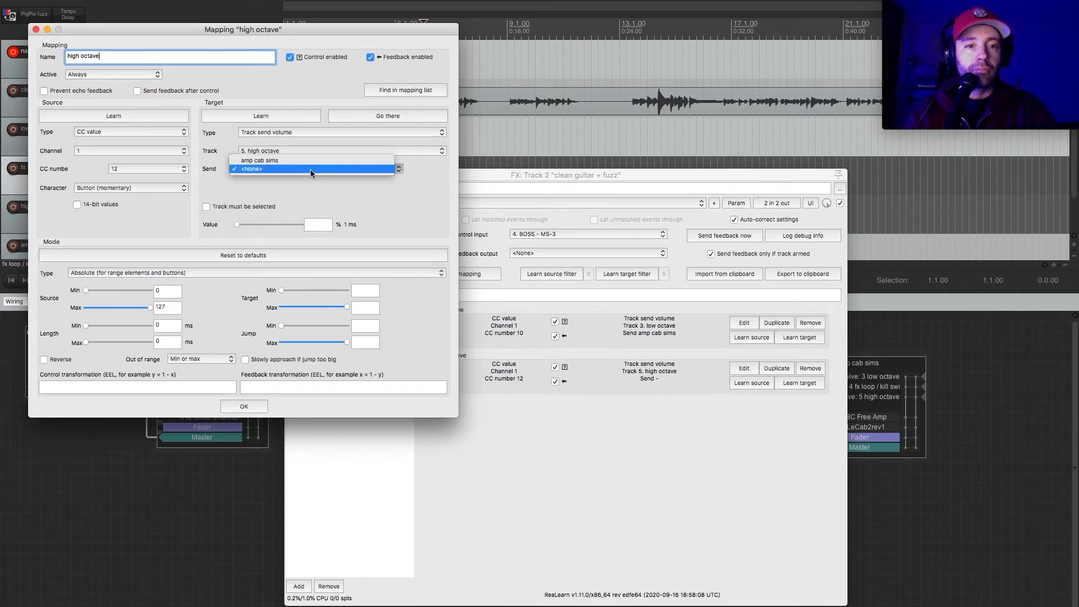
click(316, 160)
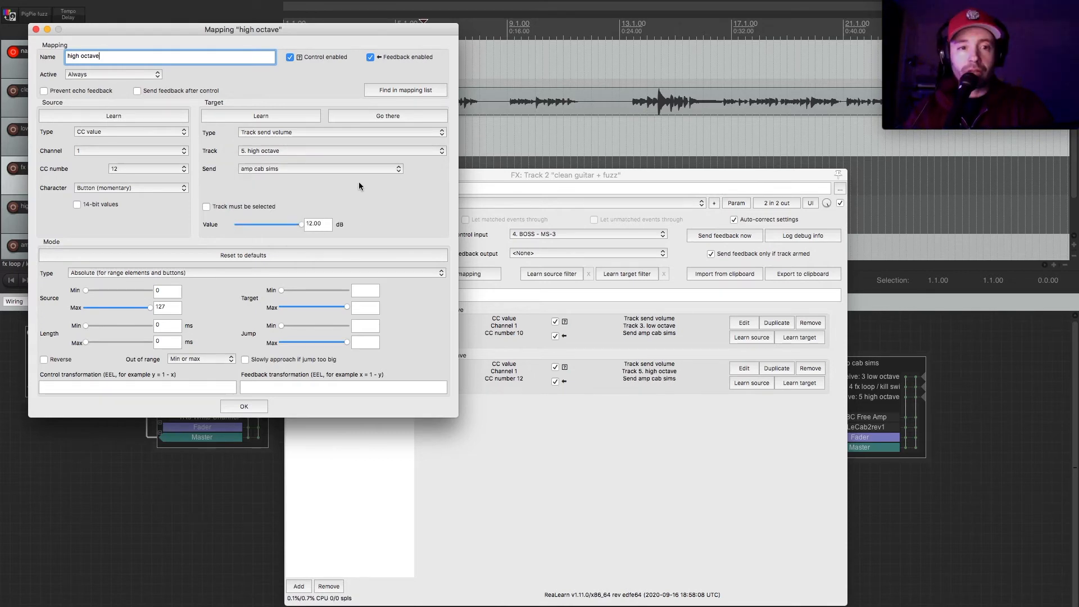
click(253, 406)
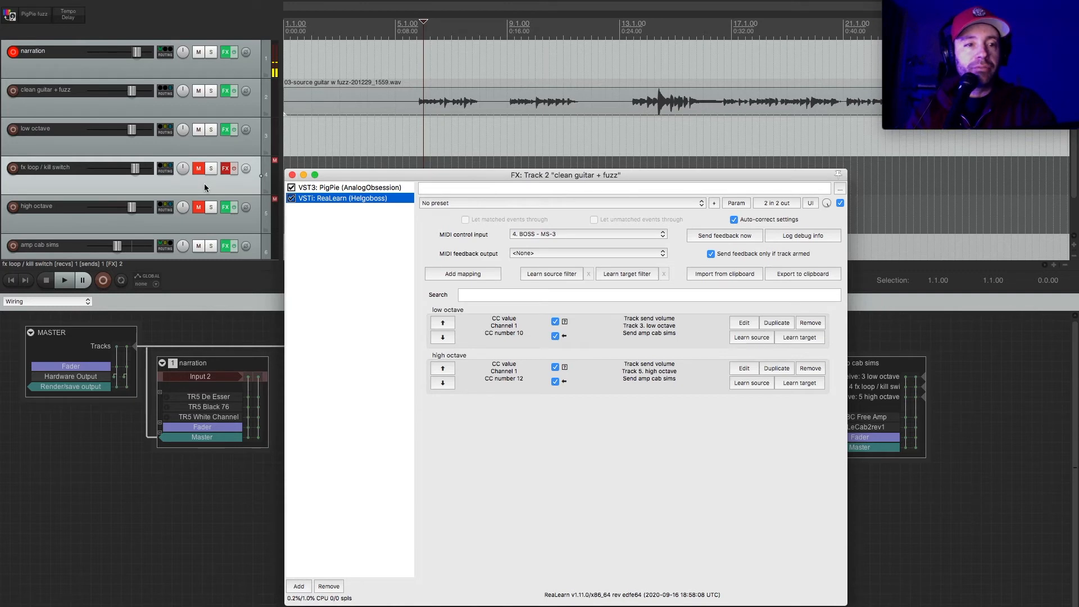
Unmute fx loop / kill switch and high octave, play the project to test the footswitches, and stop playback.
click(198, 169)
click(199, 208)
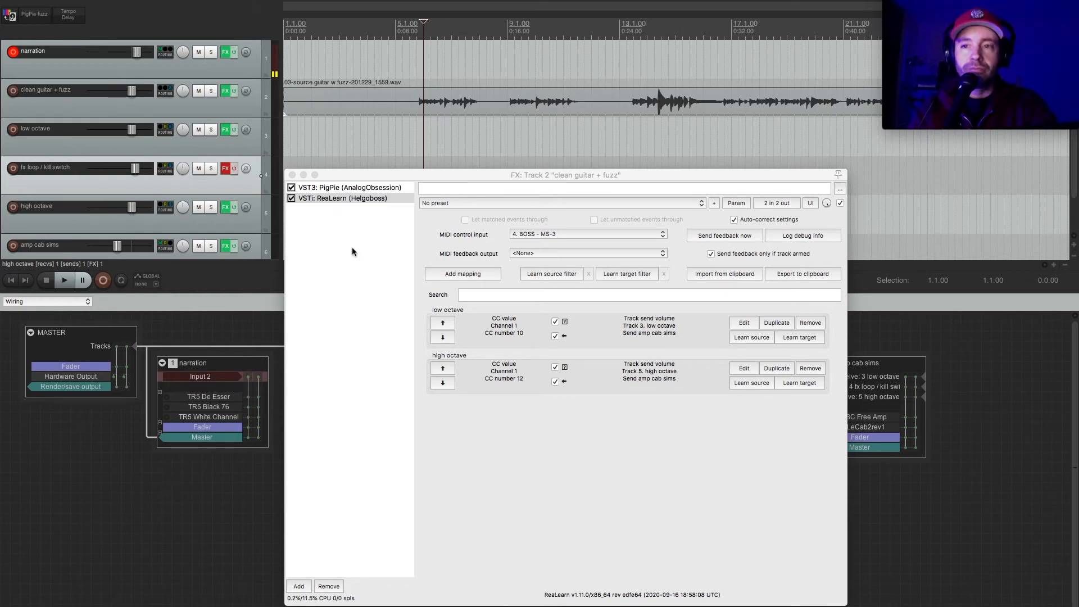
key(space)
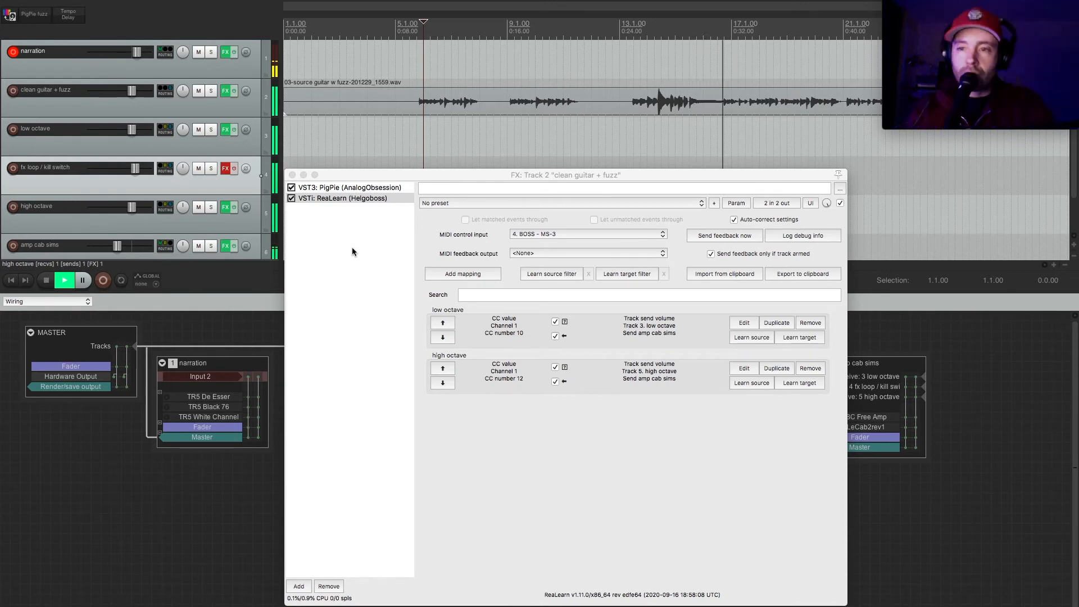
key(space)
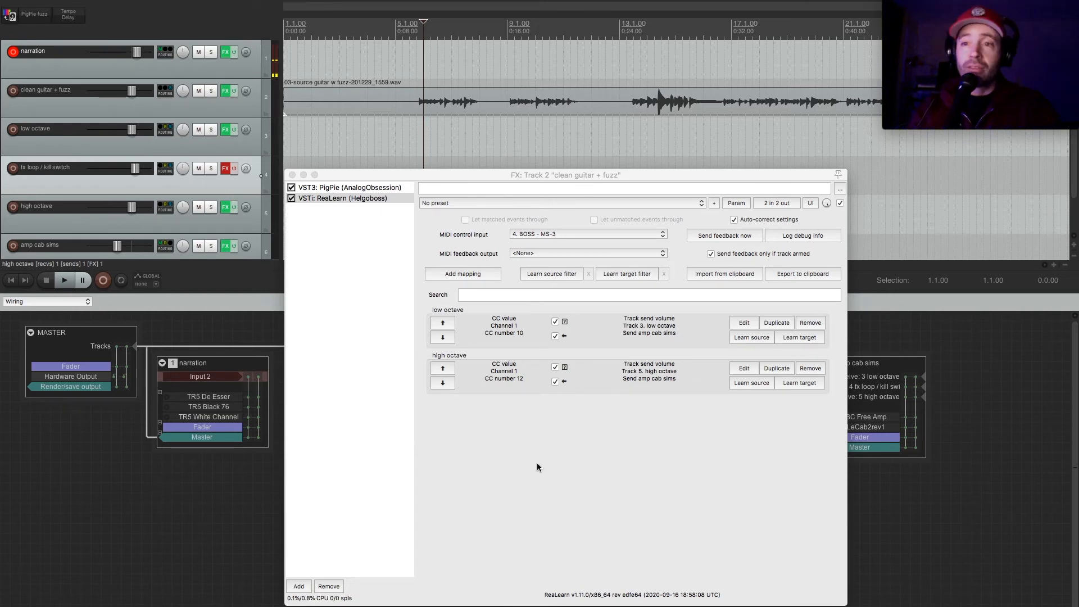
Add a third ReaLearn mapping and learn its source from the footswitch as CC number 11 on channel 1.
click(471, 275)
click(746, 414)
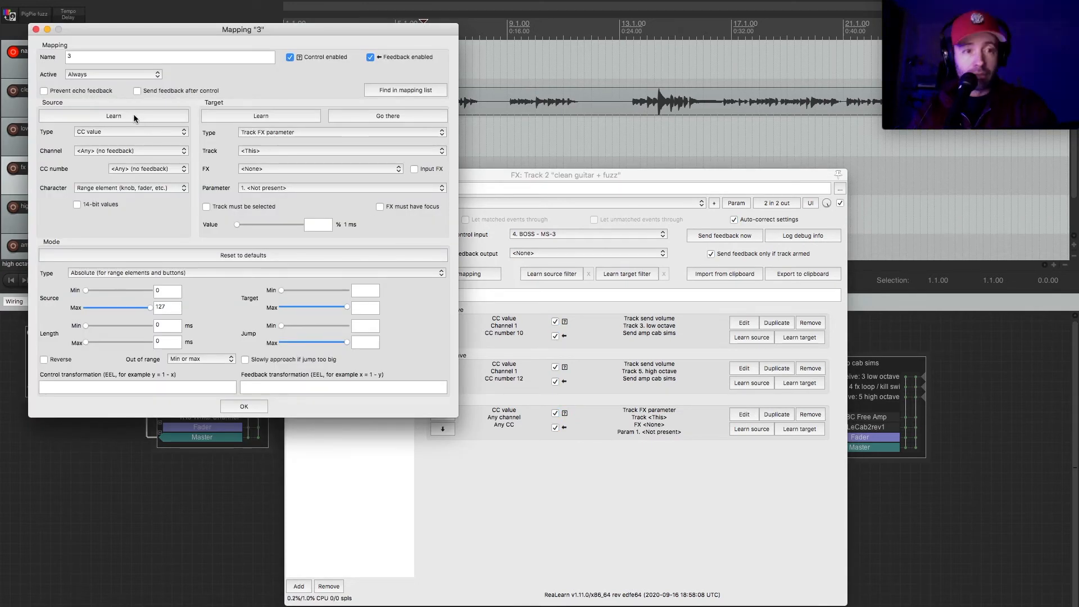
click(133, 114)
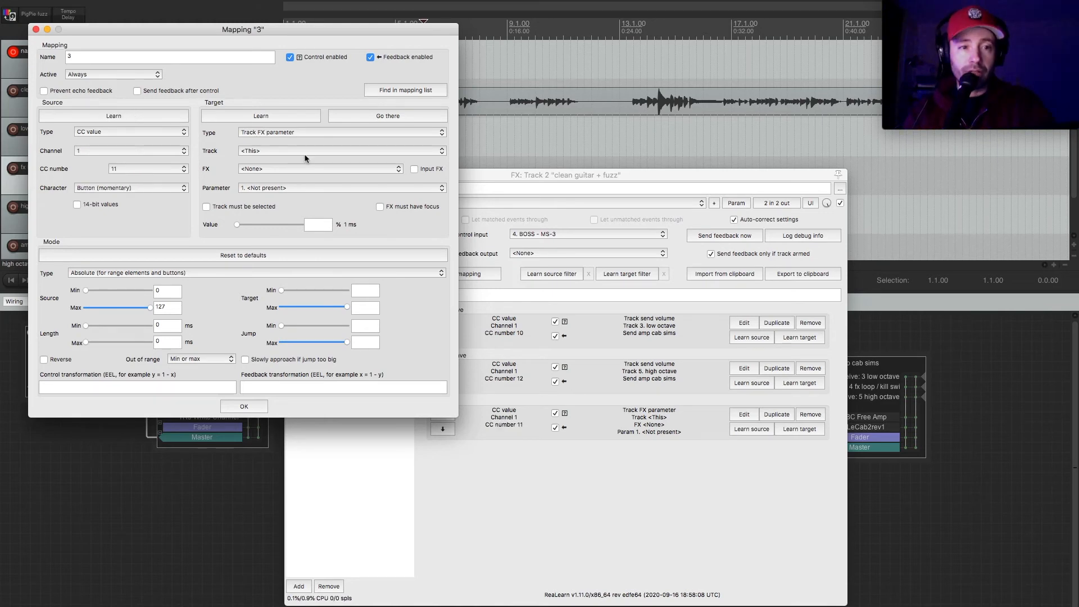
Set the third mapping's target to Track send volume on track 4. fx loop / kill switch, with the send to amp cab sims.
click(325, 135)
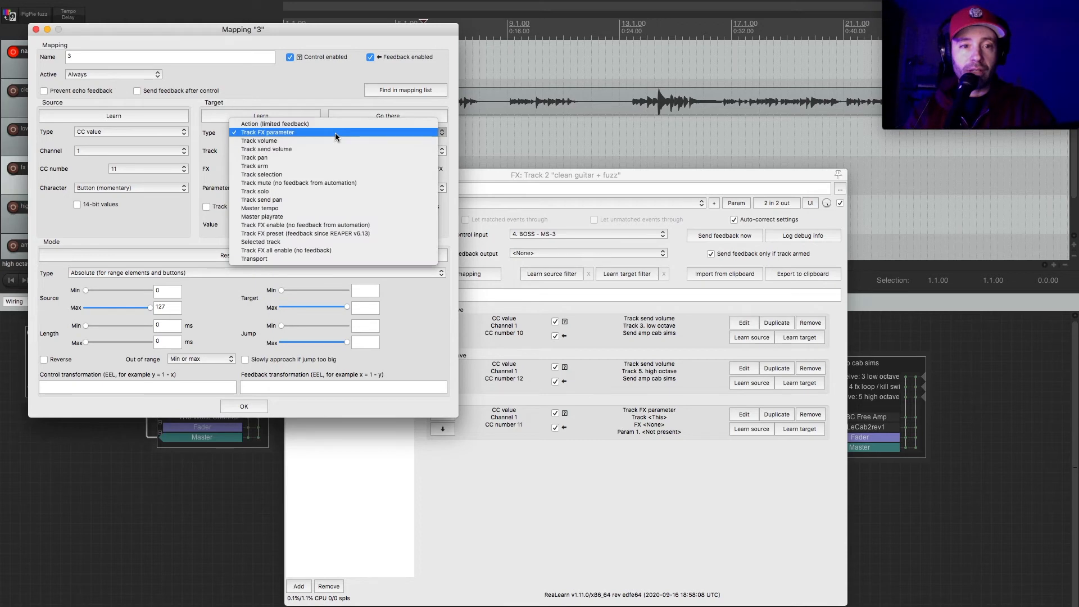
click(335, 150)
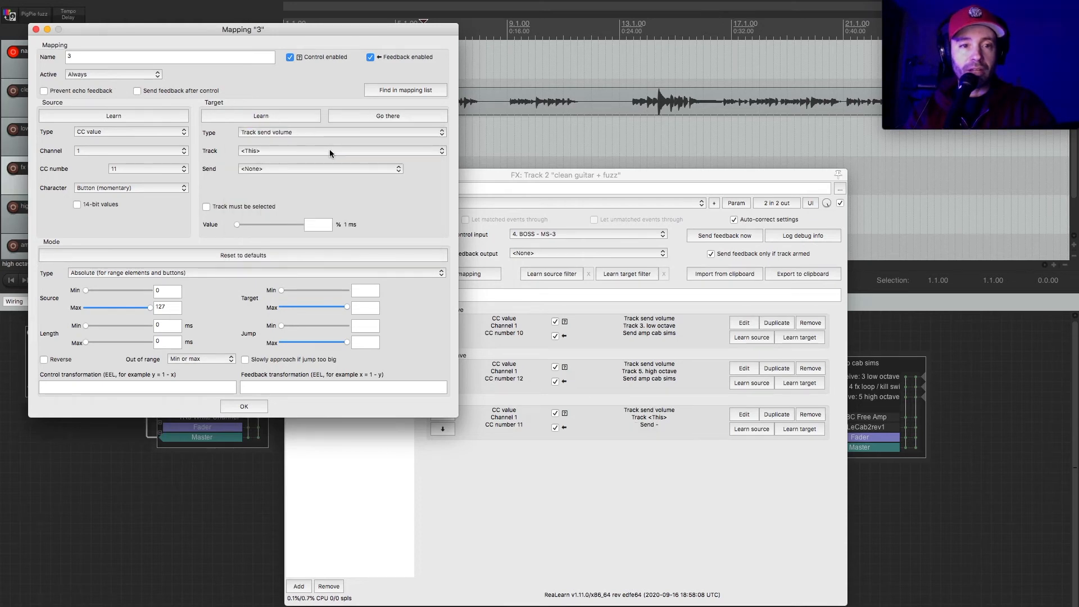
click(329, 150)
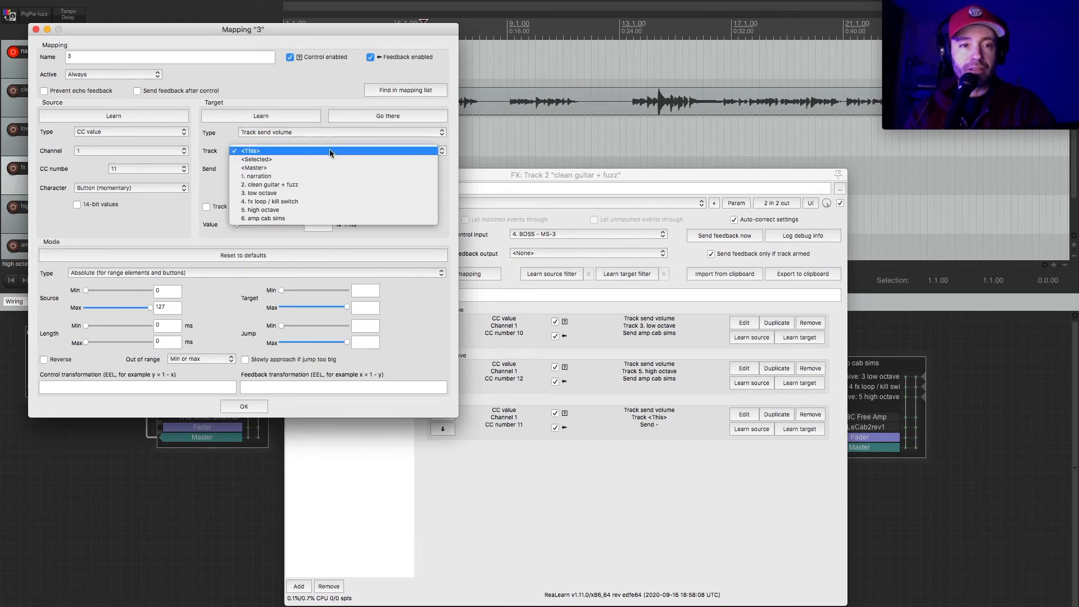
click(334, 200)
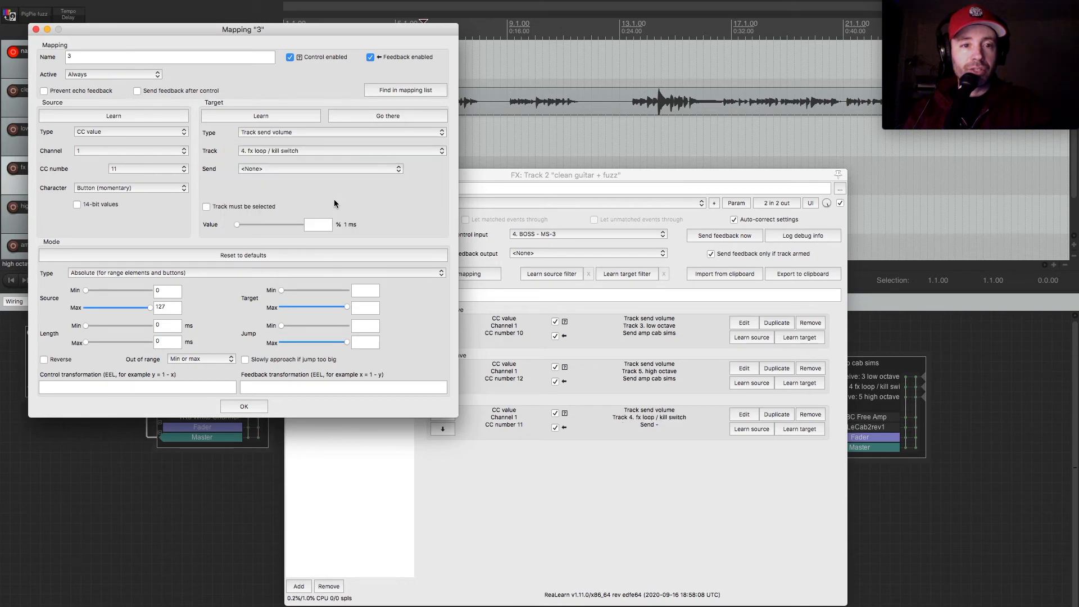
click(319, 170)
click(326, 160)
Reverse the third mapping, set its target range from about -27.97 dB to 12.00 dB, and close it.
click(43, 359)
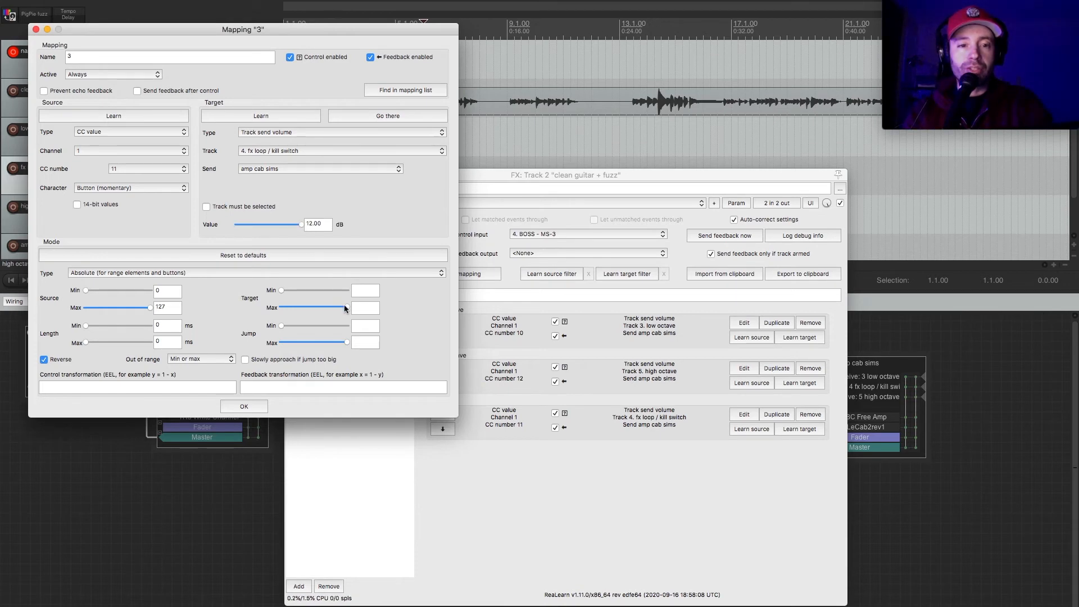
drag(345, 308, 324, 311)
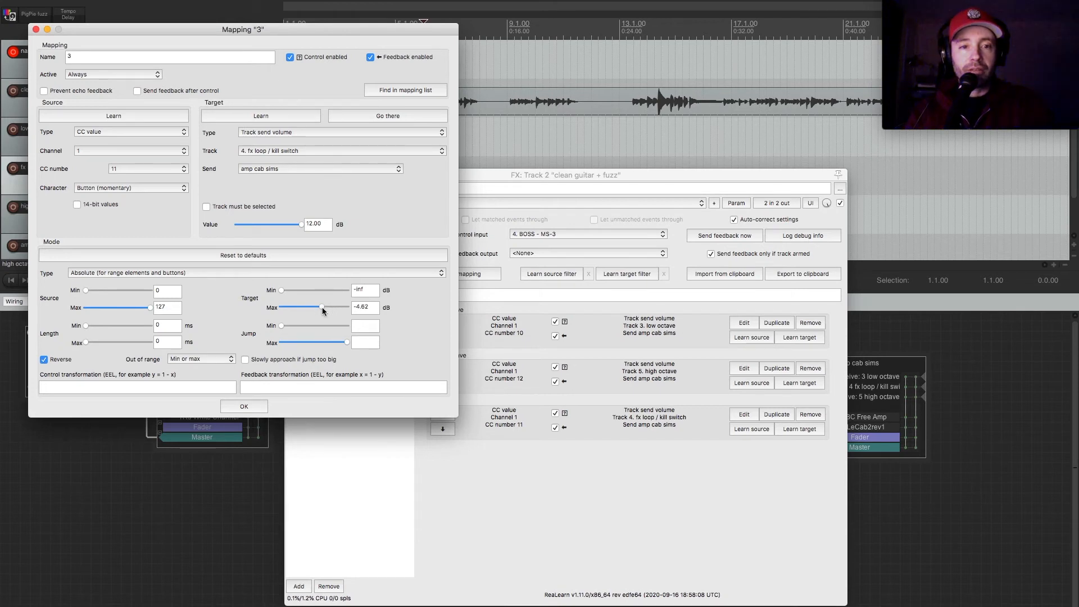
drag(321, 311, 292, 293)
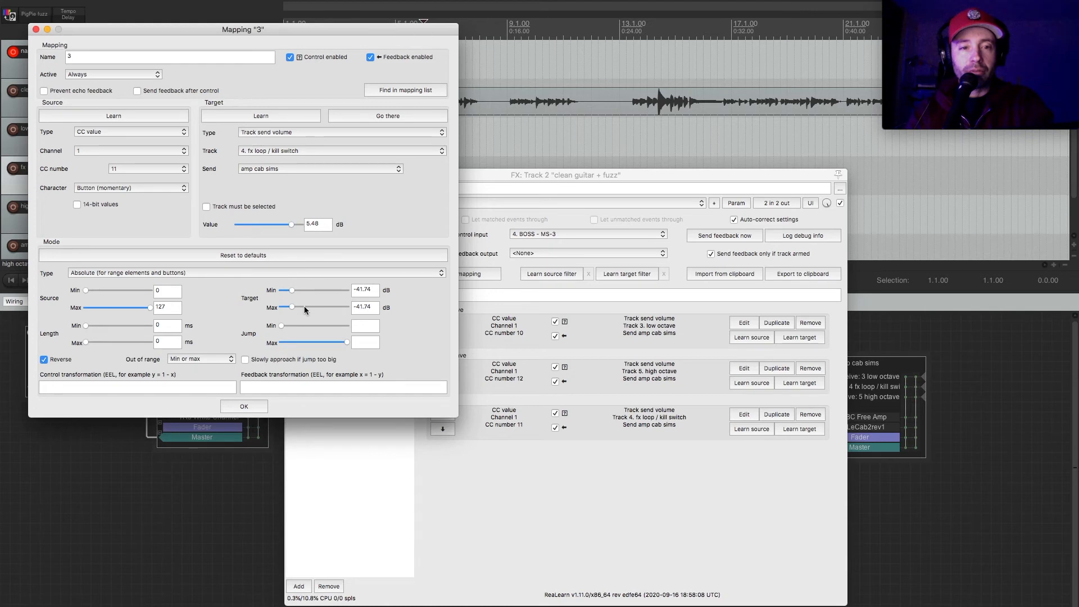
drag(305, 306, 355, 308)
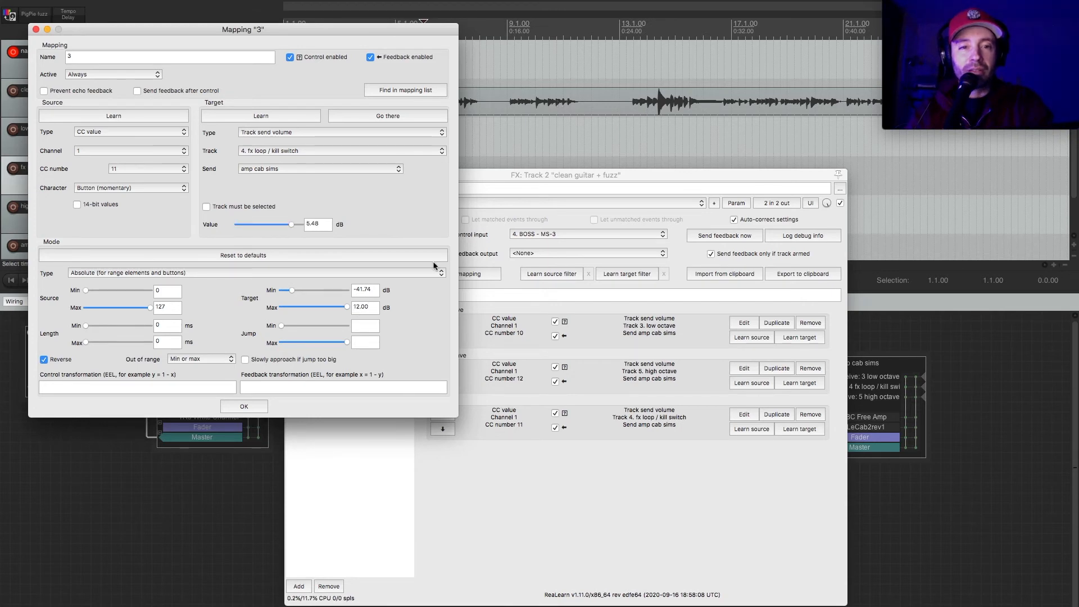
drag(293, 291, 299, 291)
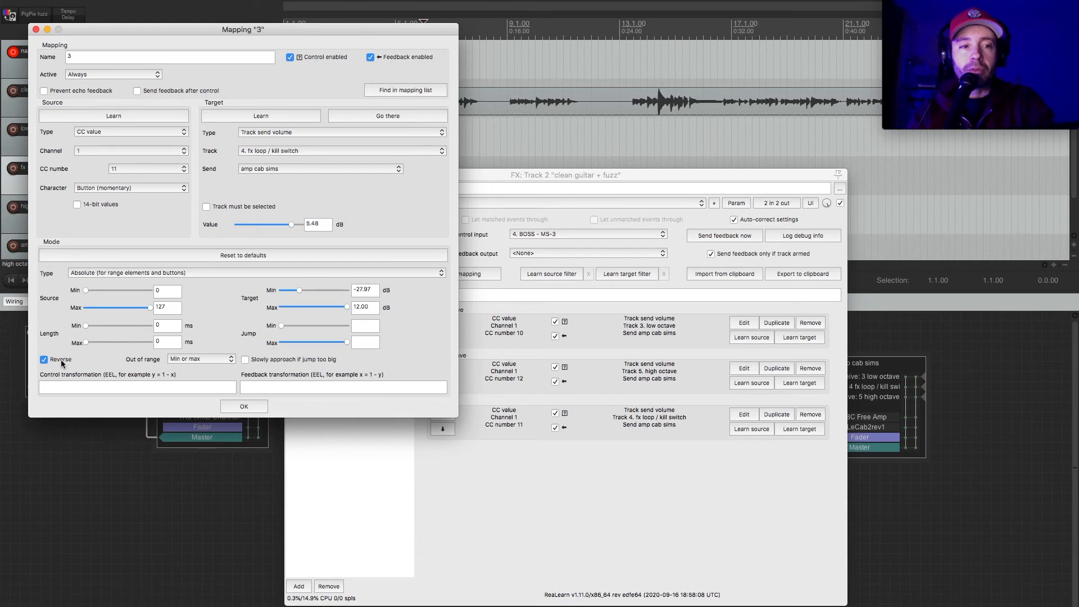
click(243, 407)
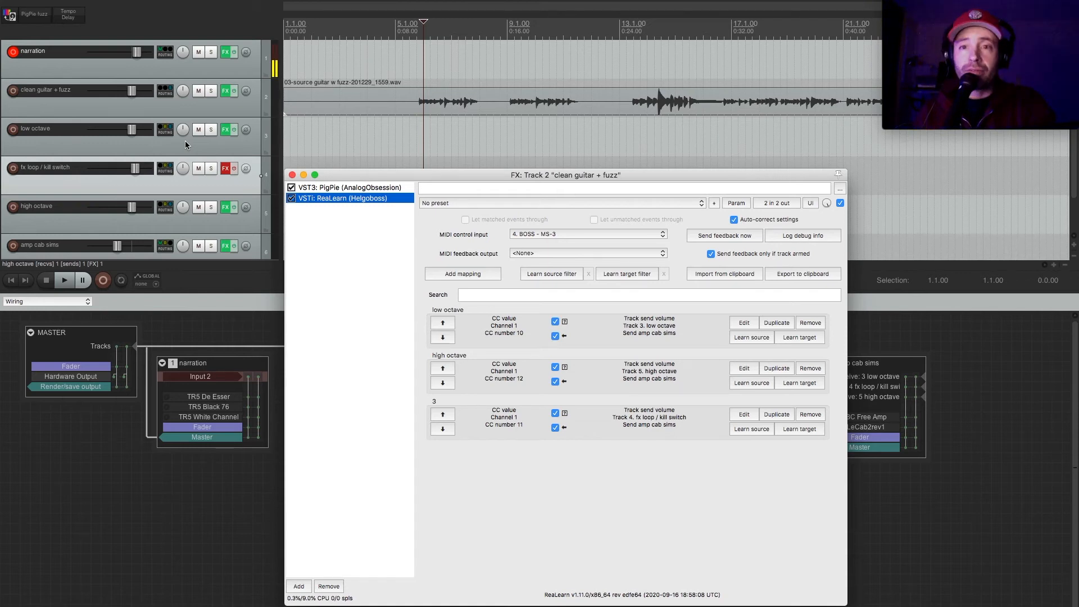
Play the project to test the kill-switch mapping, ending with playback stopped.
key(space)
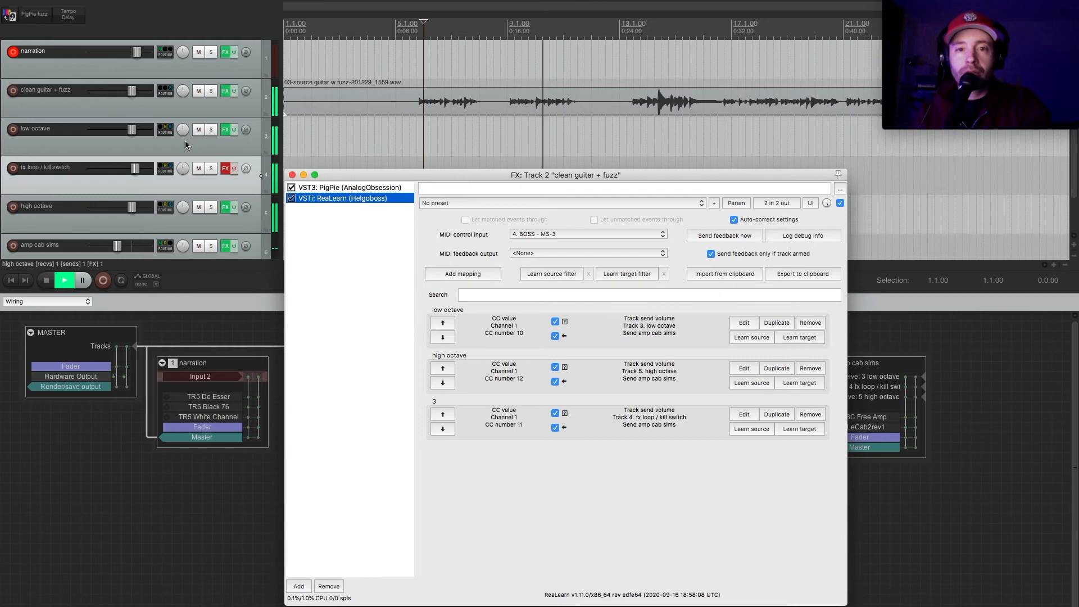
key(space)
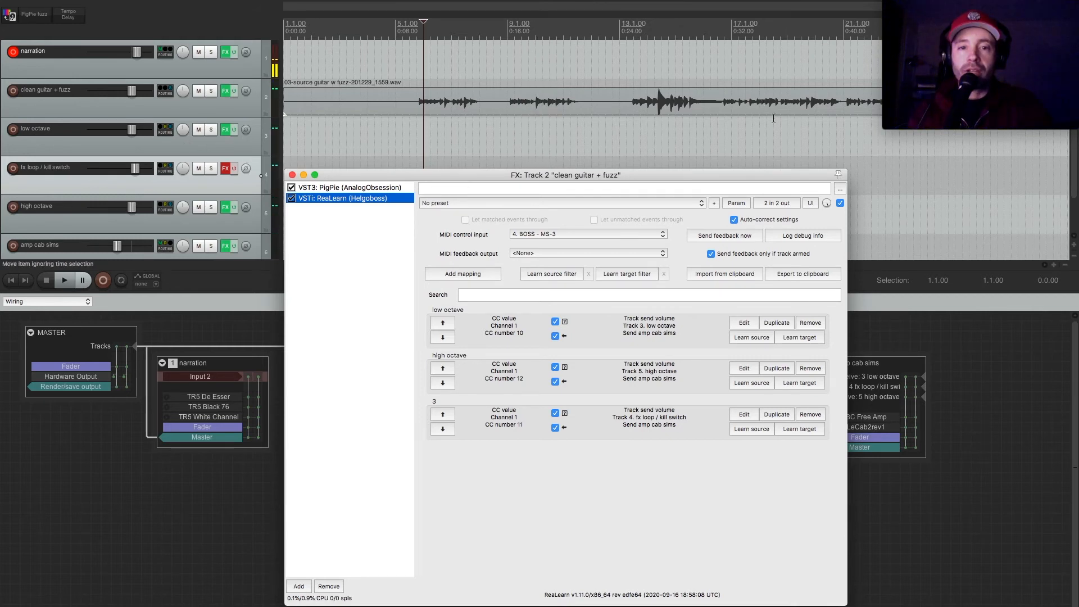
Play the end of the guitar recording from about 0:47 to test the kill-switch mapping, ending with playback stopped.
drag(745, 179, 493, 395)
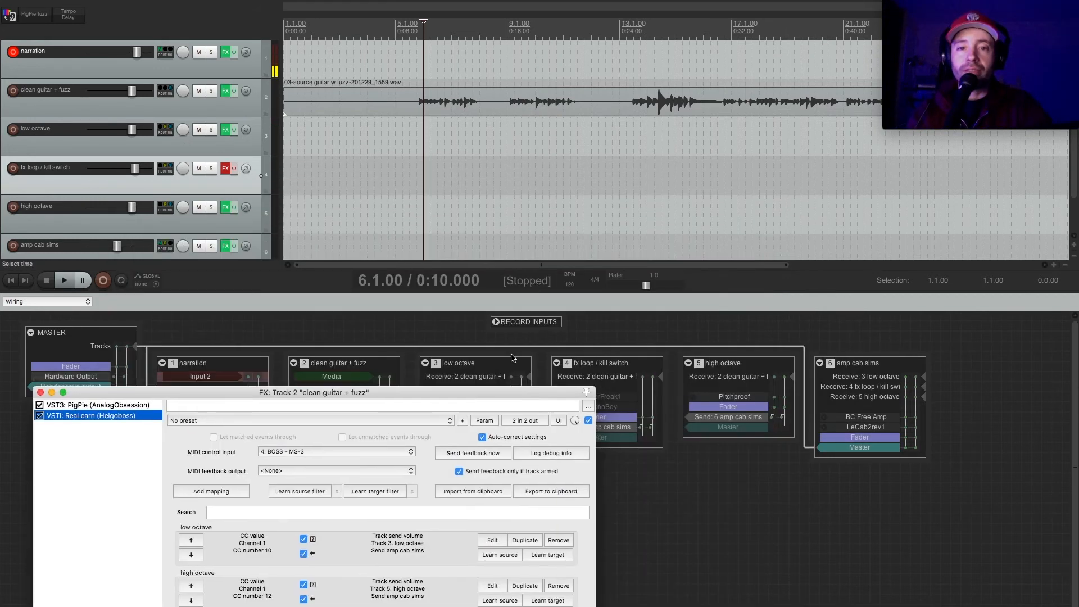
drag(569, 266, 795, 265)
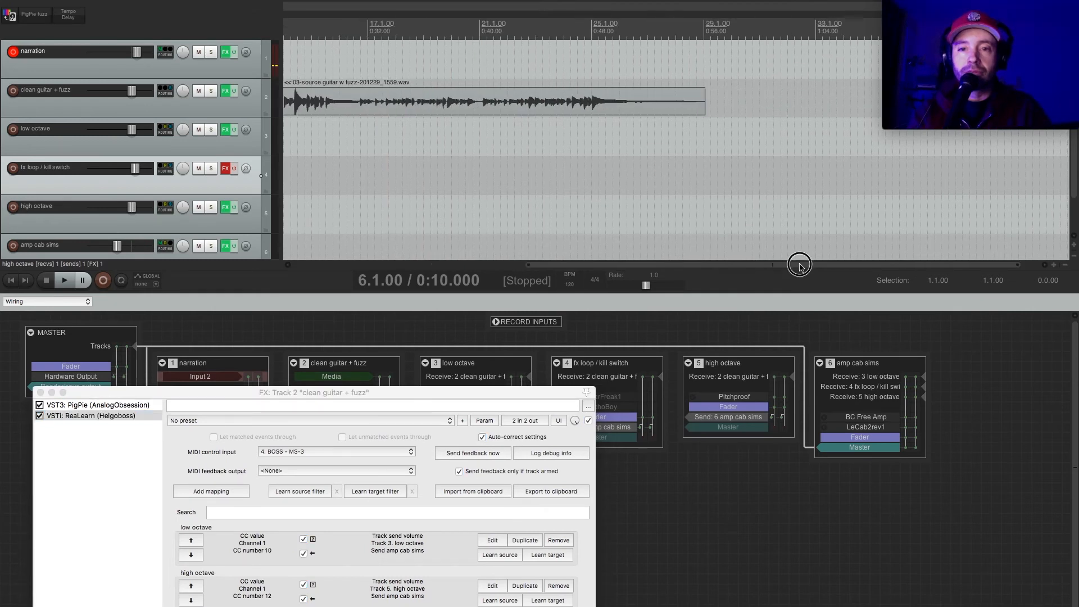
click(582, 113)
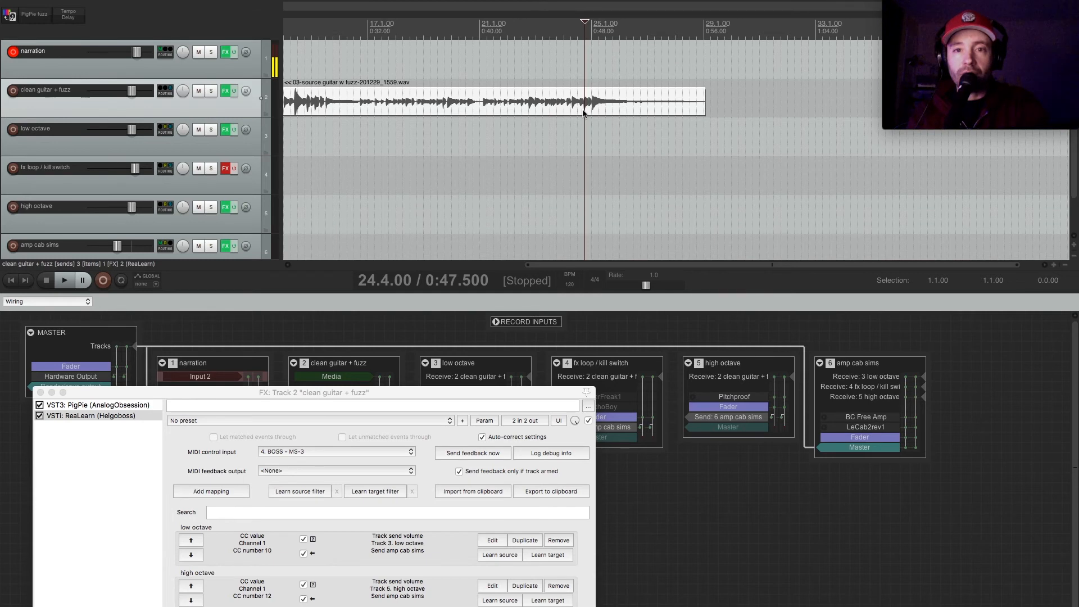
key(space)
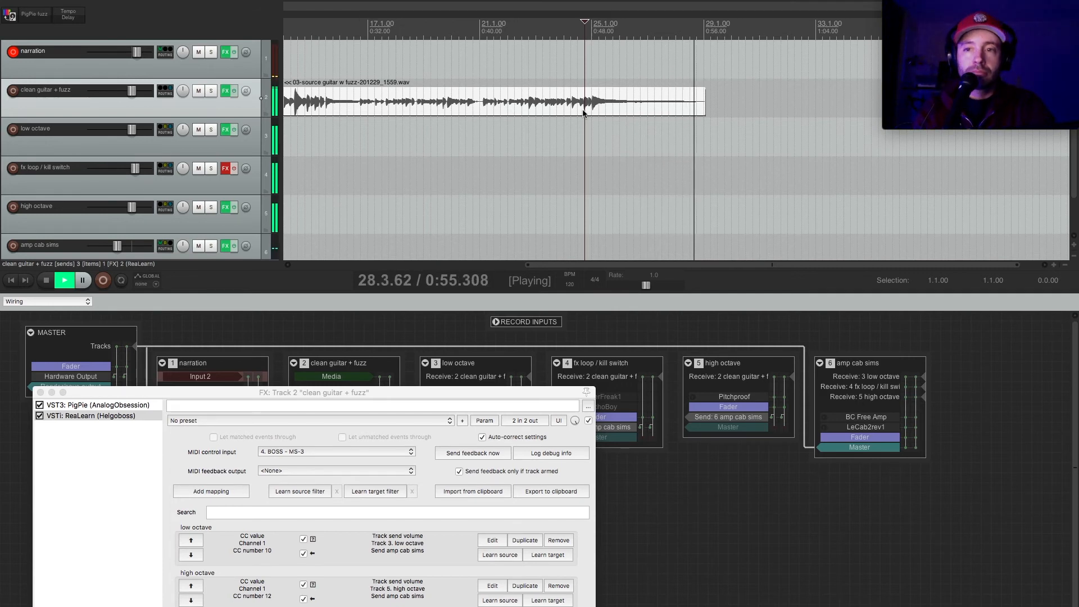
key(space)
key(space)
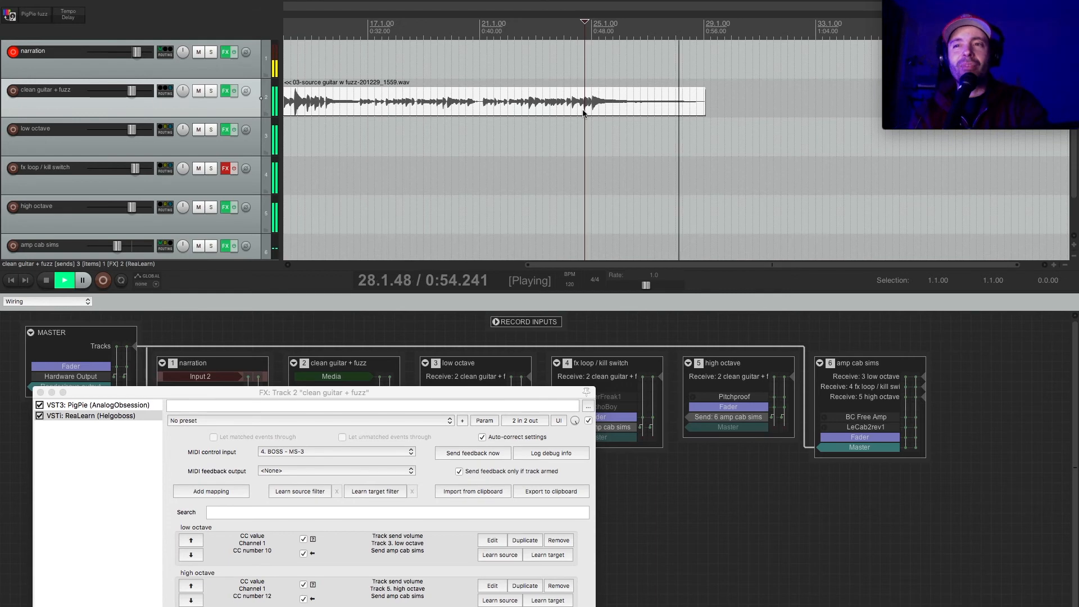
key(space)
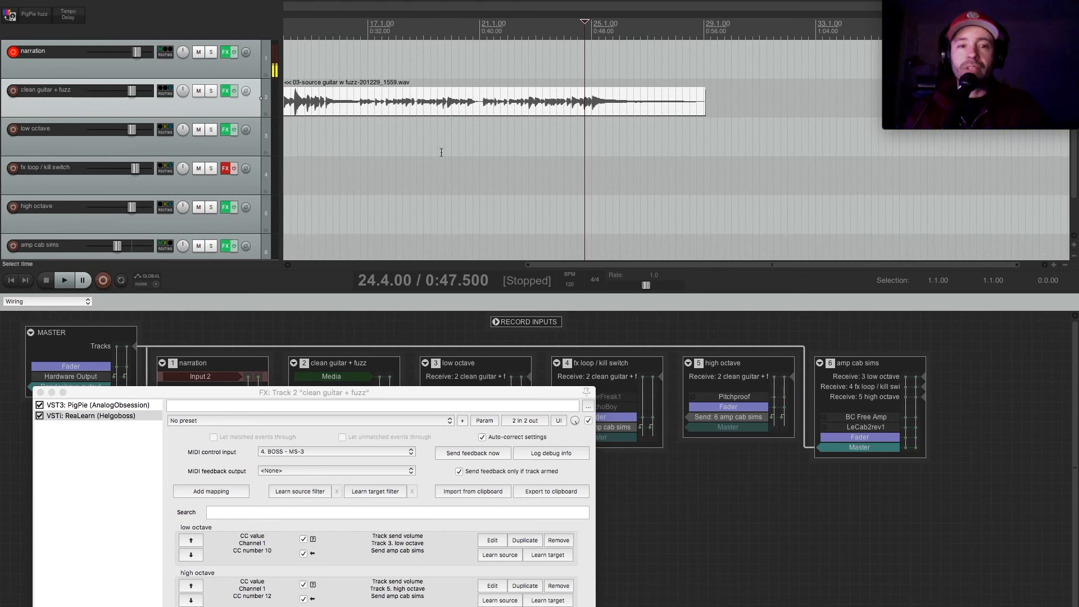
Add a fourth and a fifth mapping to ReaLearn on the clean guitar + fuzz track.
drag(395, 392, 792, 181)
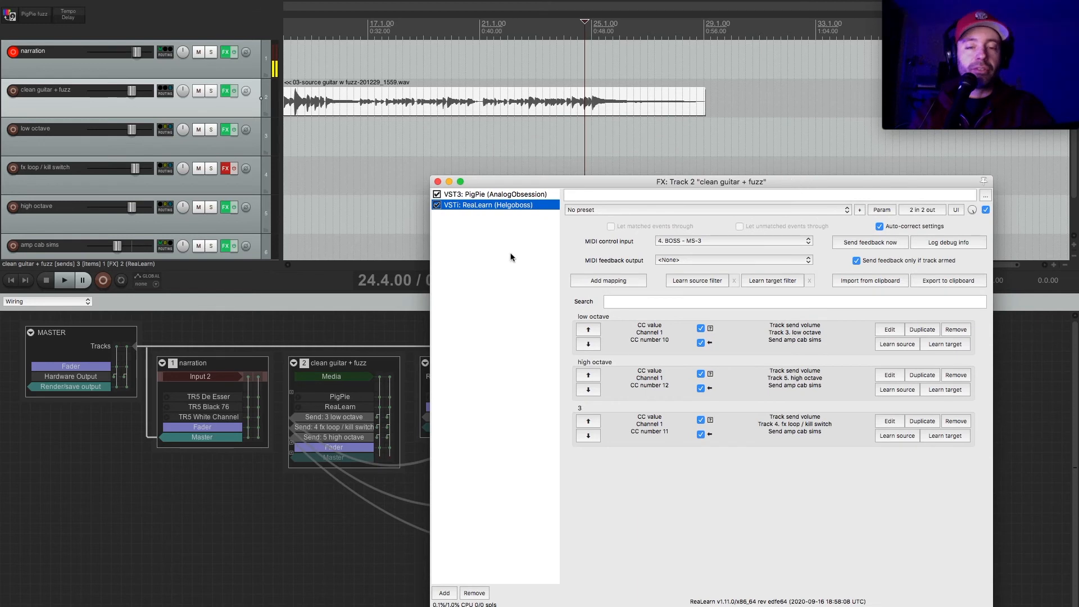
click(510, 257)
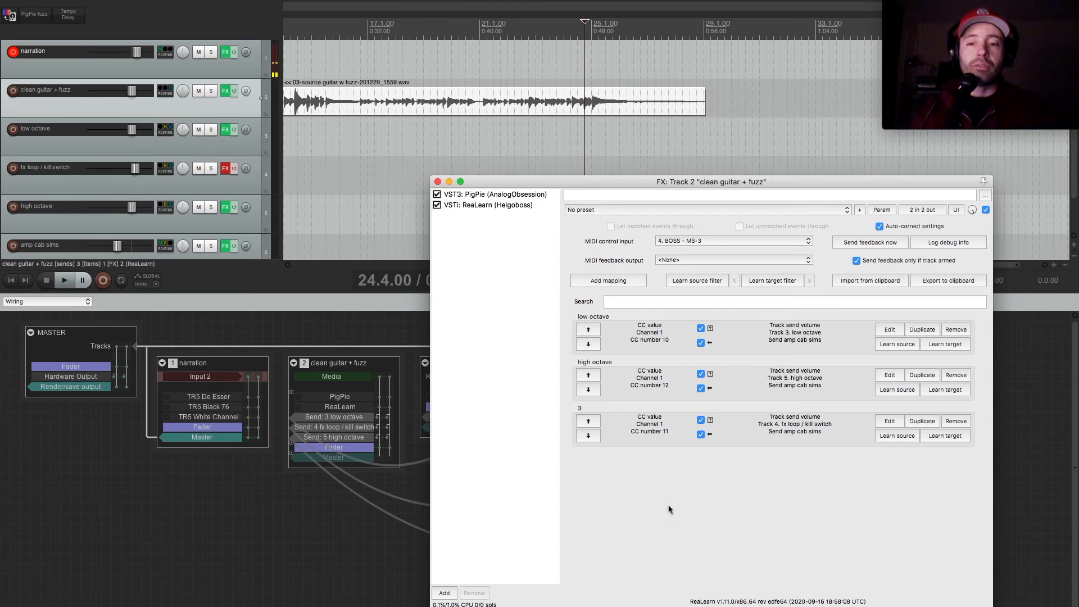
click(615, 281)
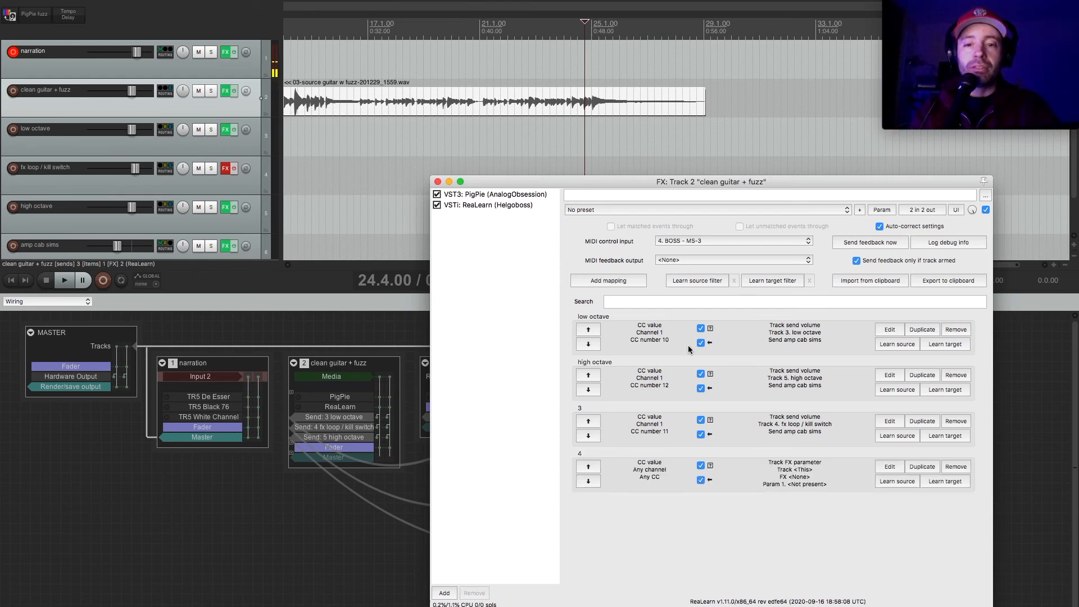
click(611, 281)
Rename the third ReaLearn mapping to "kill switch" and close its settings.
click(891, 426)
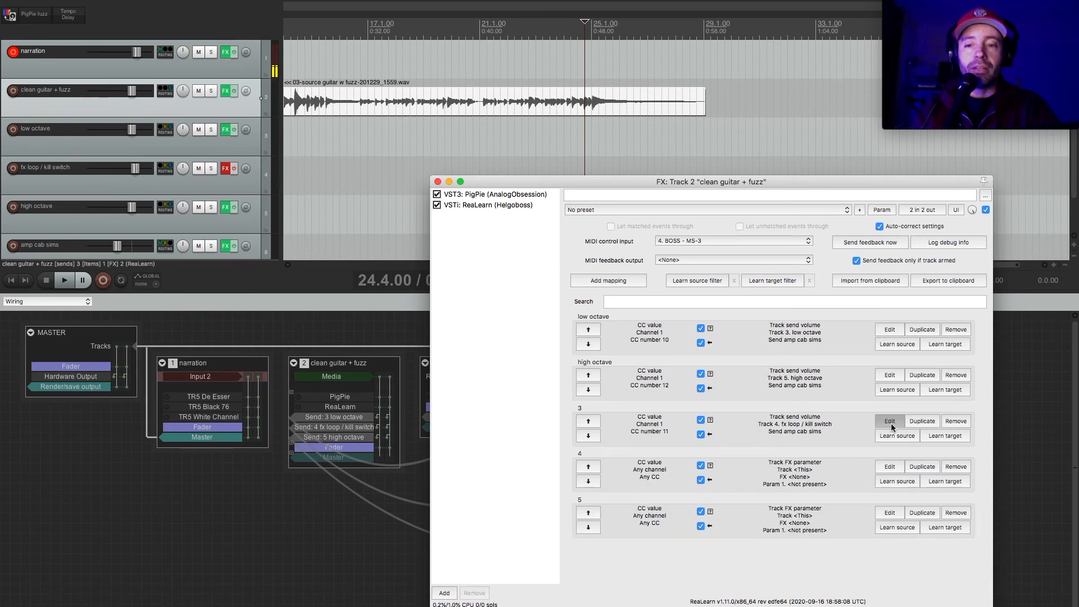
double_click(122, 55)
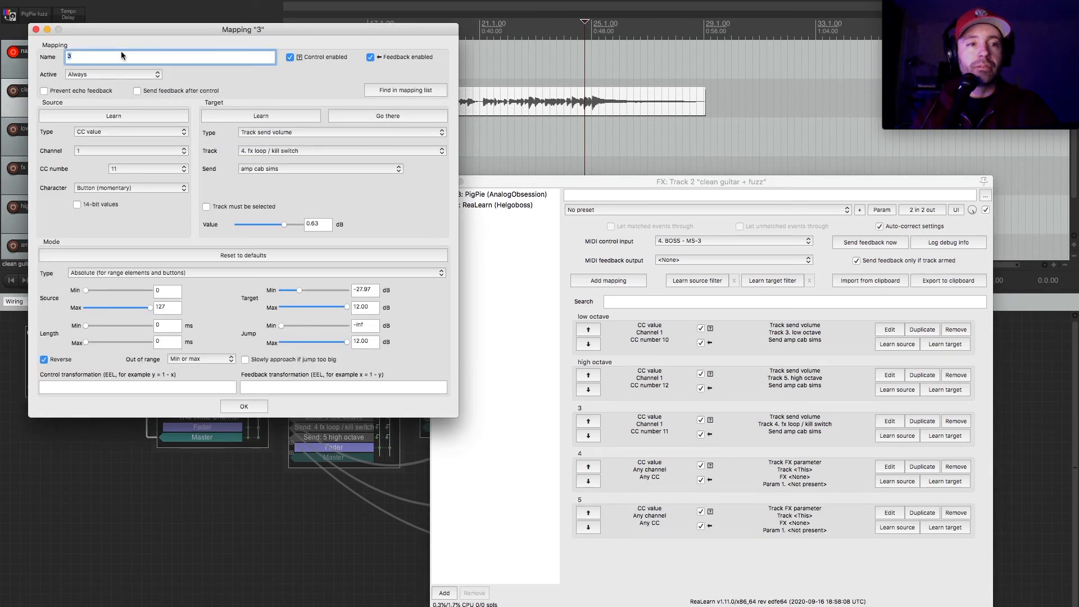
text(kill switch)
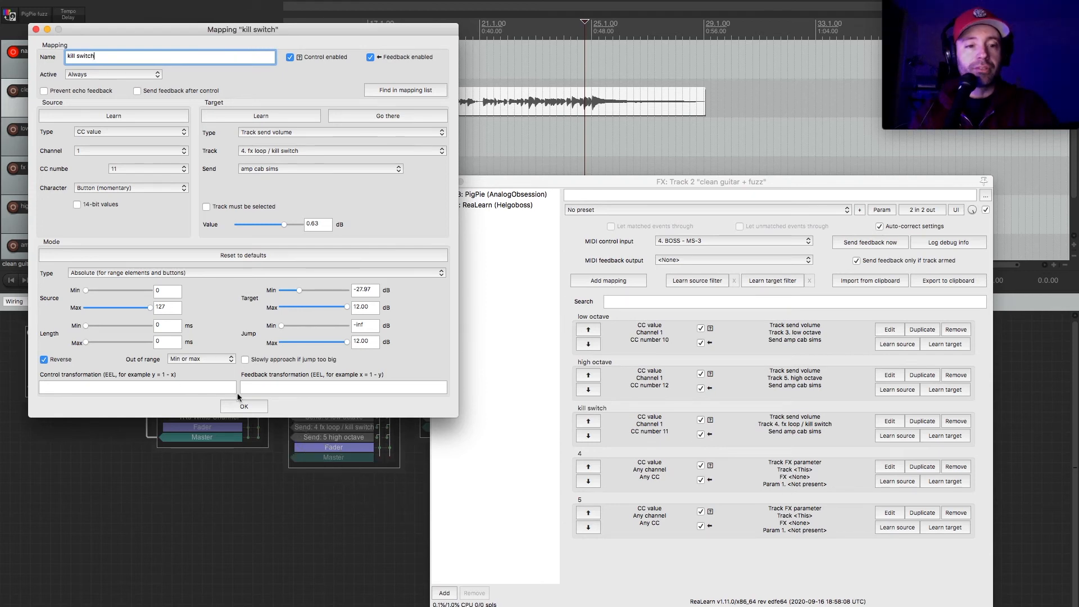
click(258, 405)
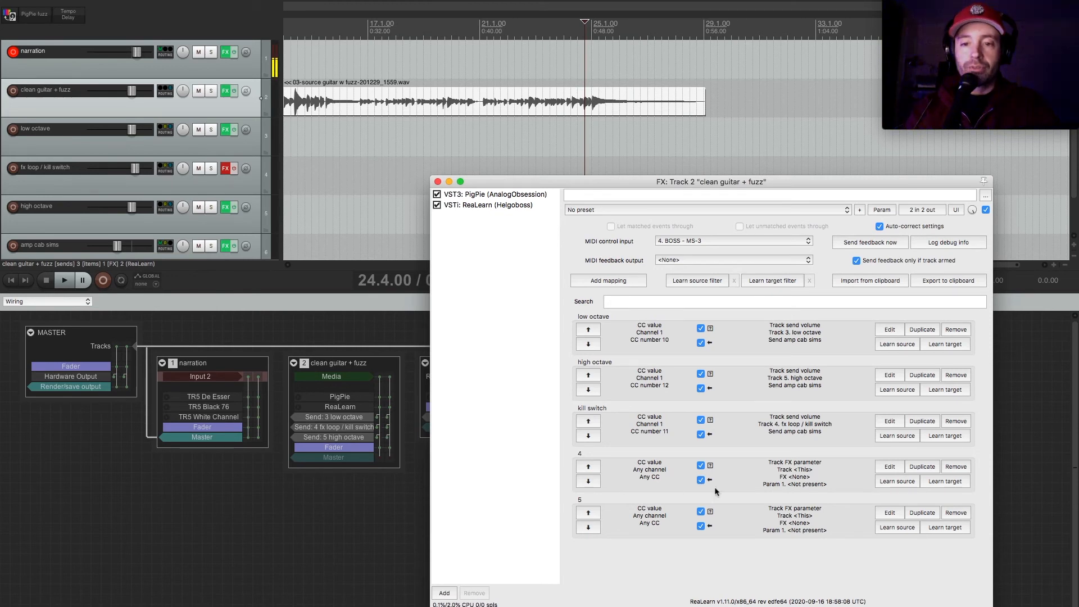
Name the fourth mapping "toggle echoboy" and learn its source from the footswitch as CC number 13 on channel 1.
click(890, 467)
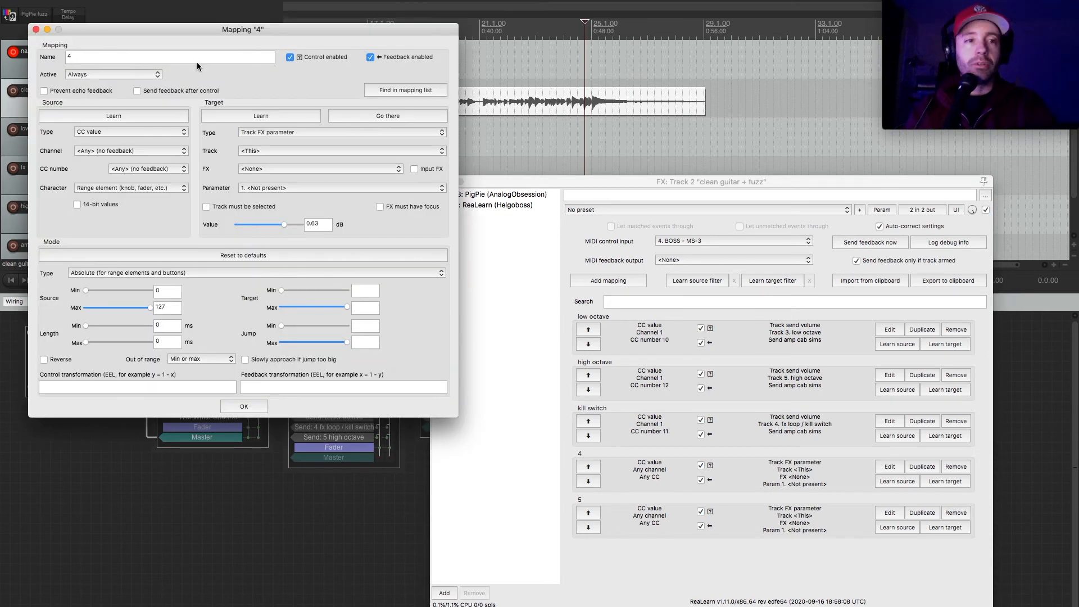
double_click(97, 58)
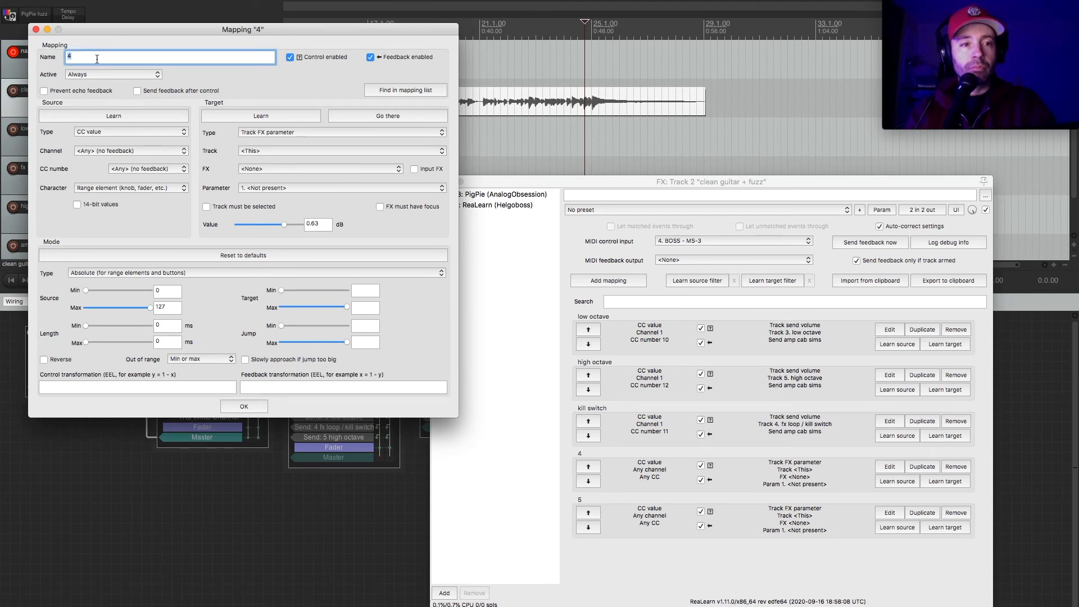
text(toggle)
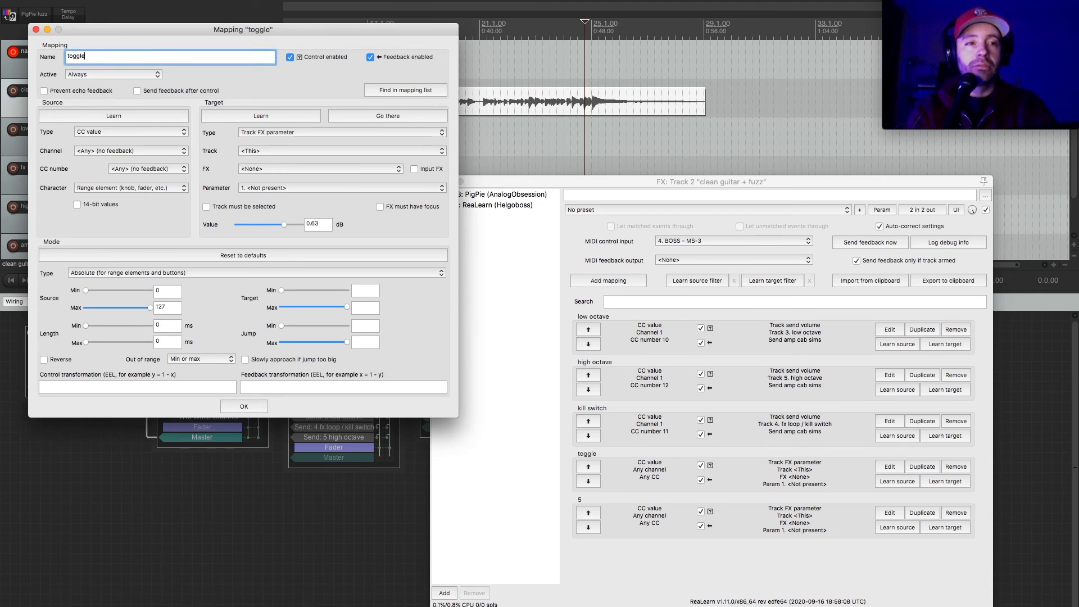
text( echo)
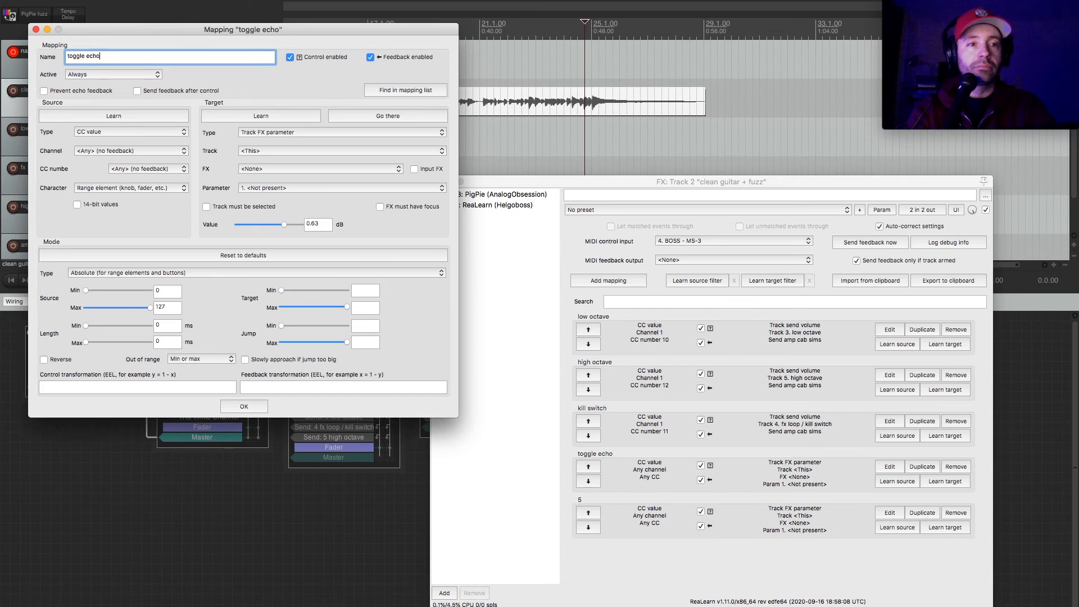
text(boy)
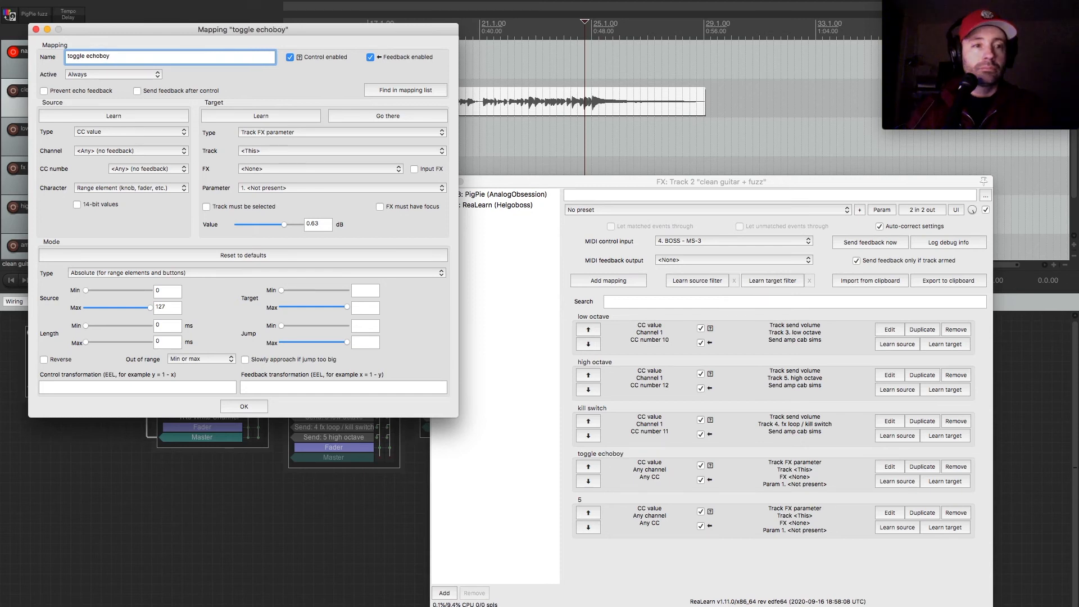
click(125, 114)
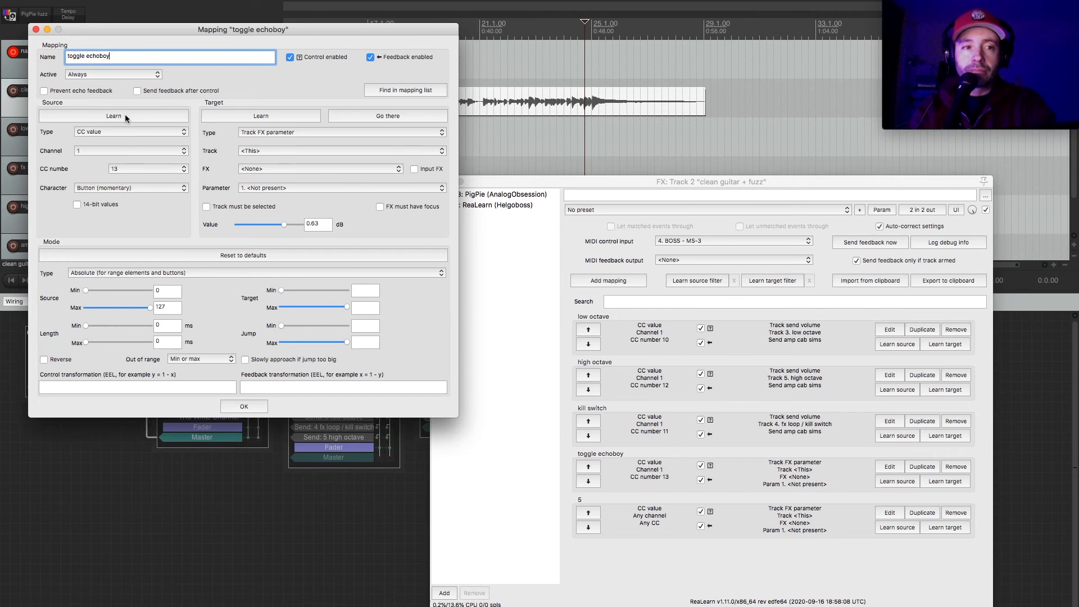
Target the toggle echoboy mapping at EchoBoy's Bypass parameter on track 4. fx loop / kill switch, reverse it, and close it.
click(298, 132)
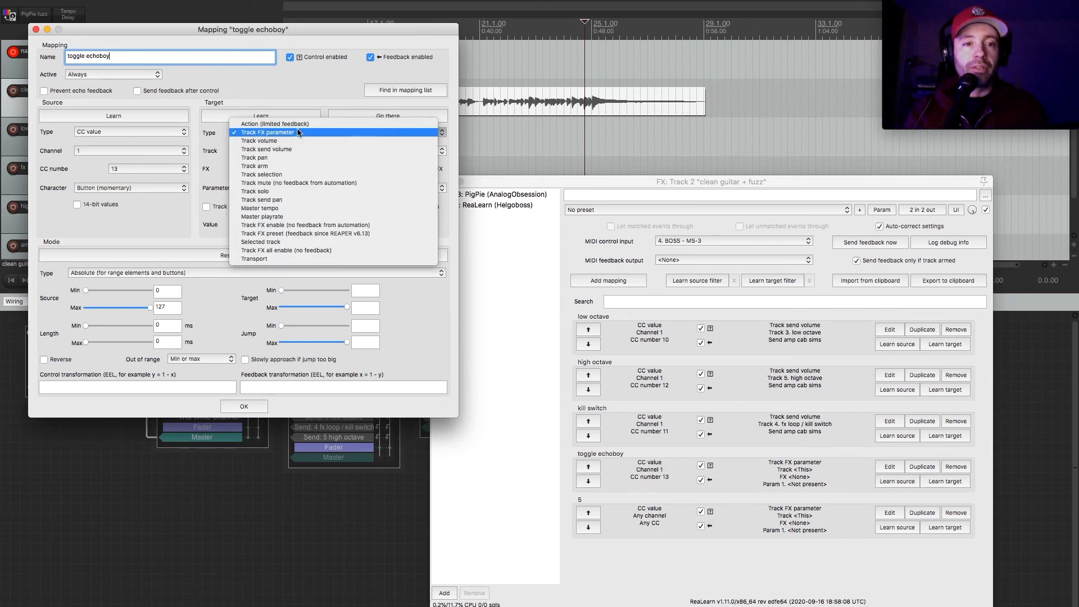
click(297, 132)
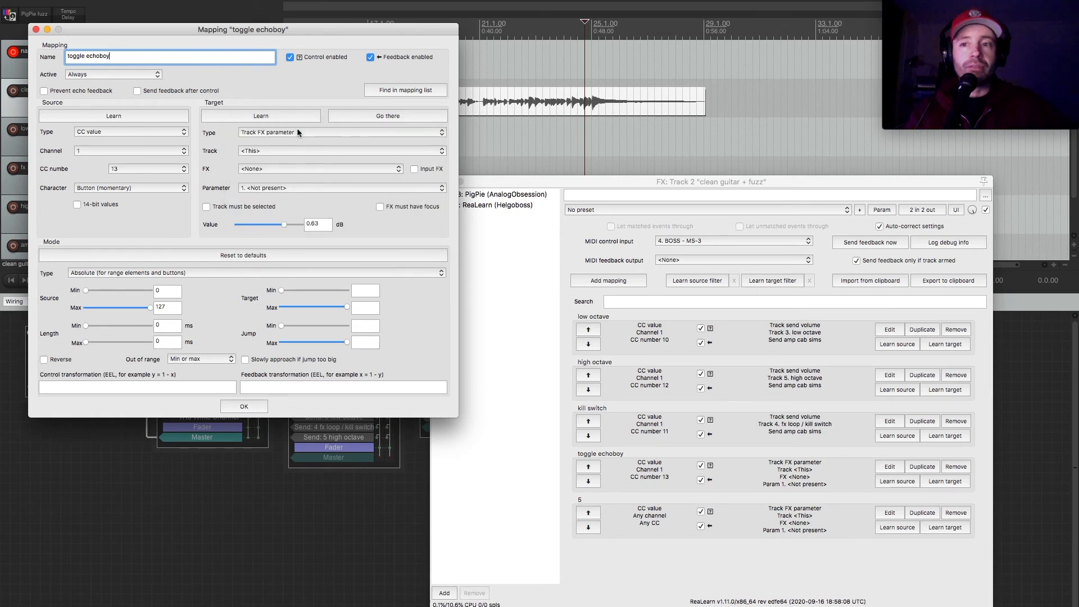
click(303, 152)
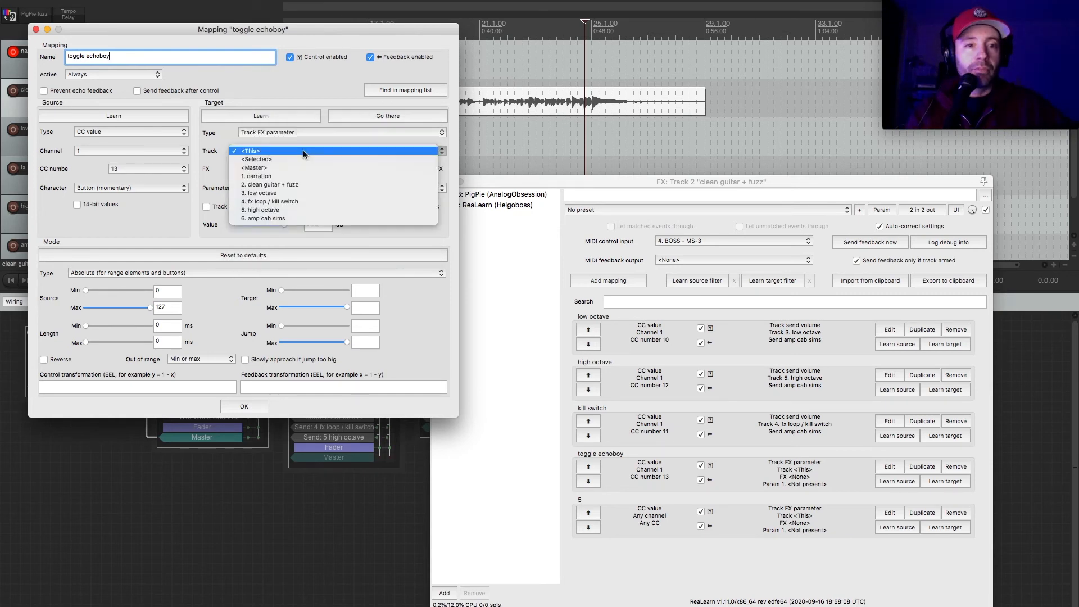
click(310, 203)
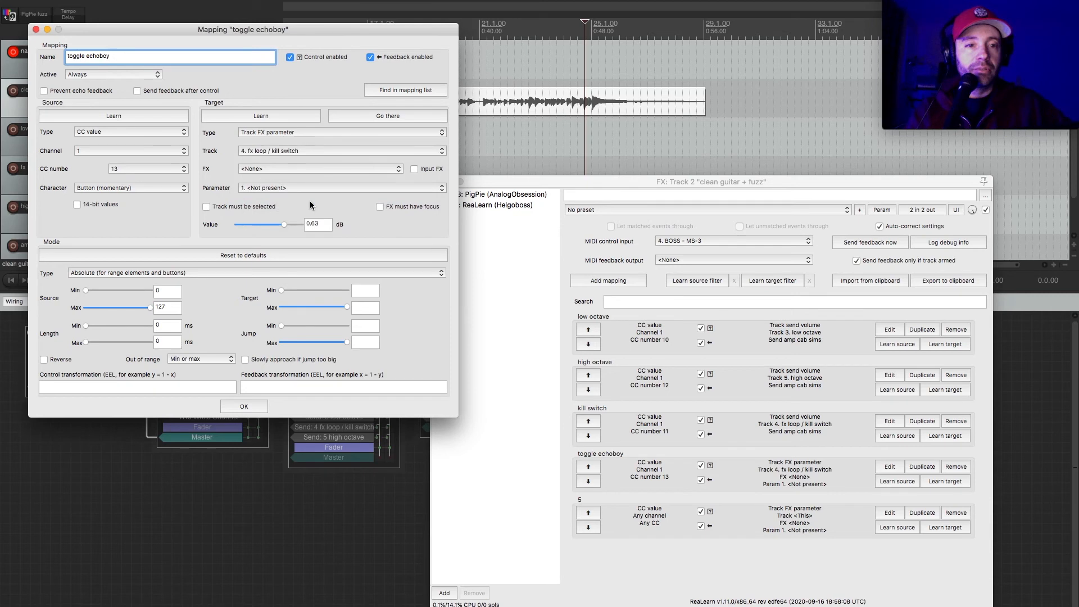
click(326, 168)
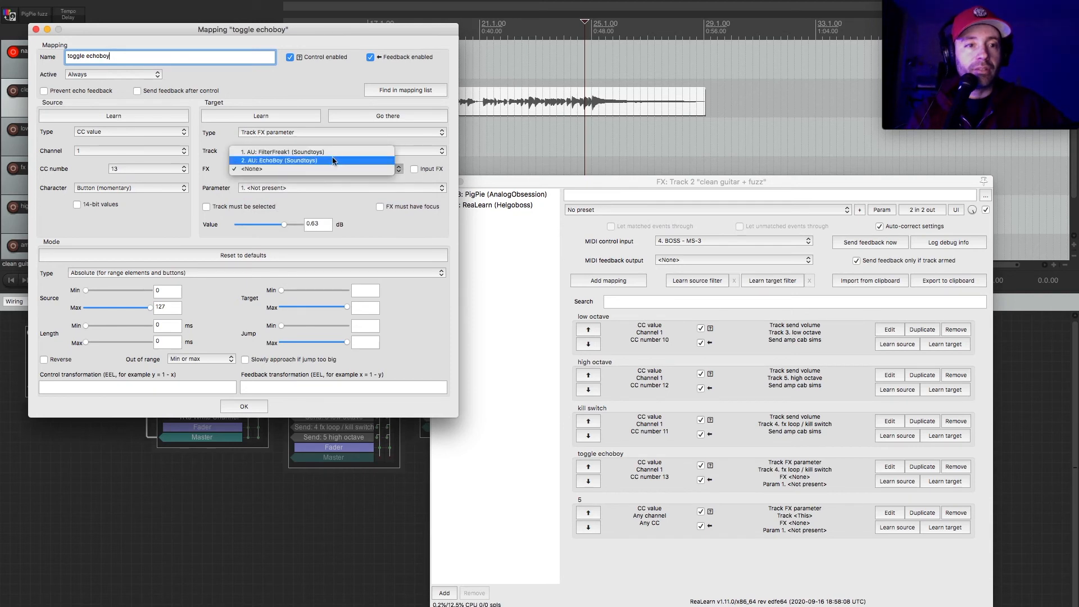
click(333, 161)
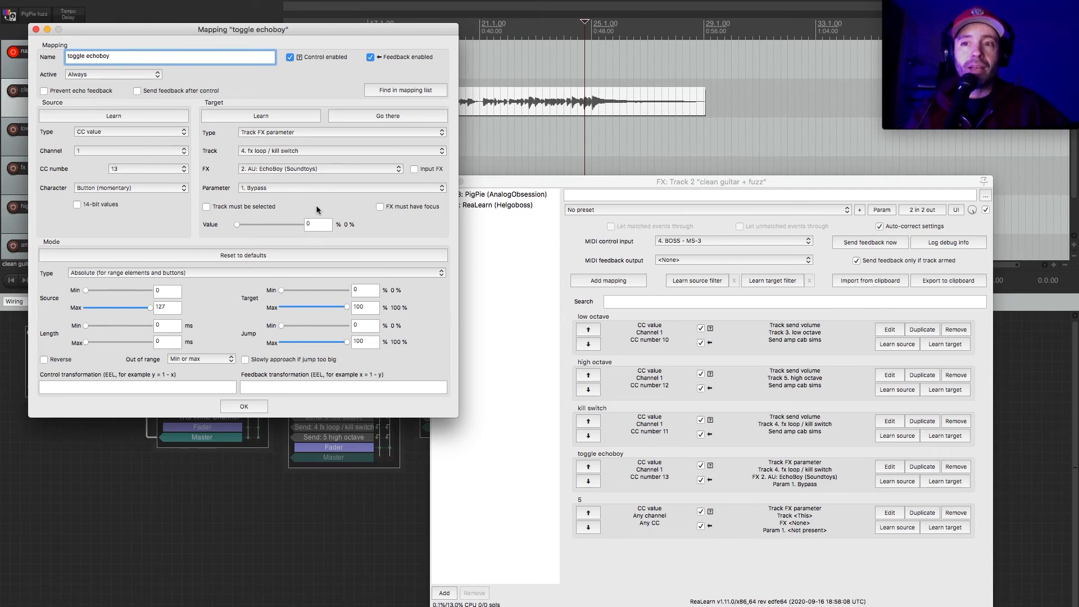
click(44, 359)
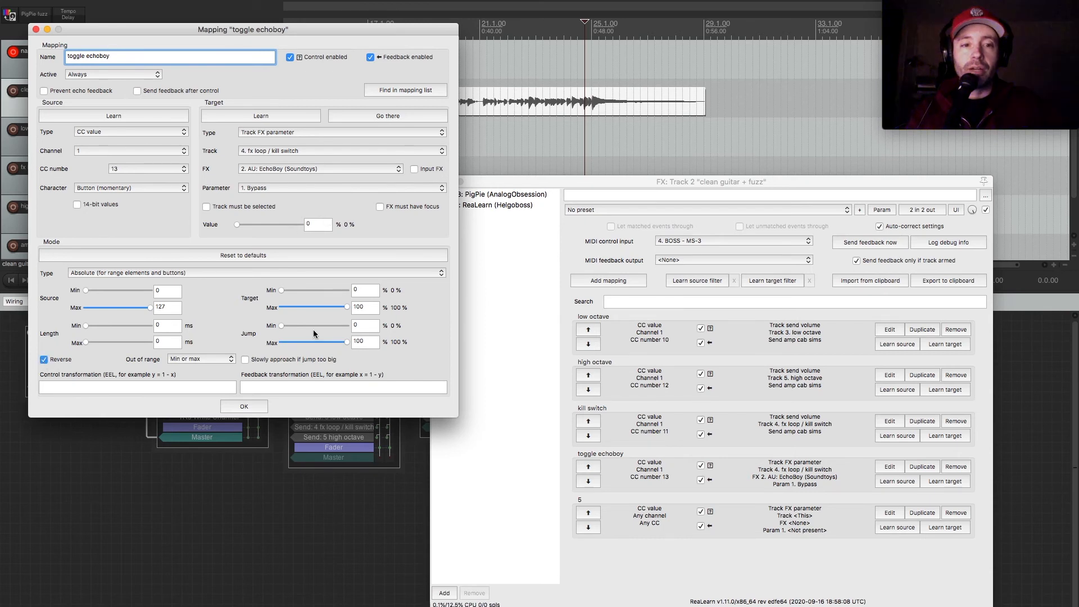
click(244, 406)
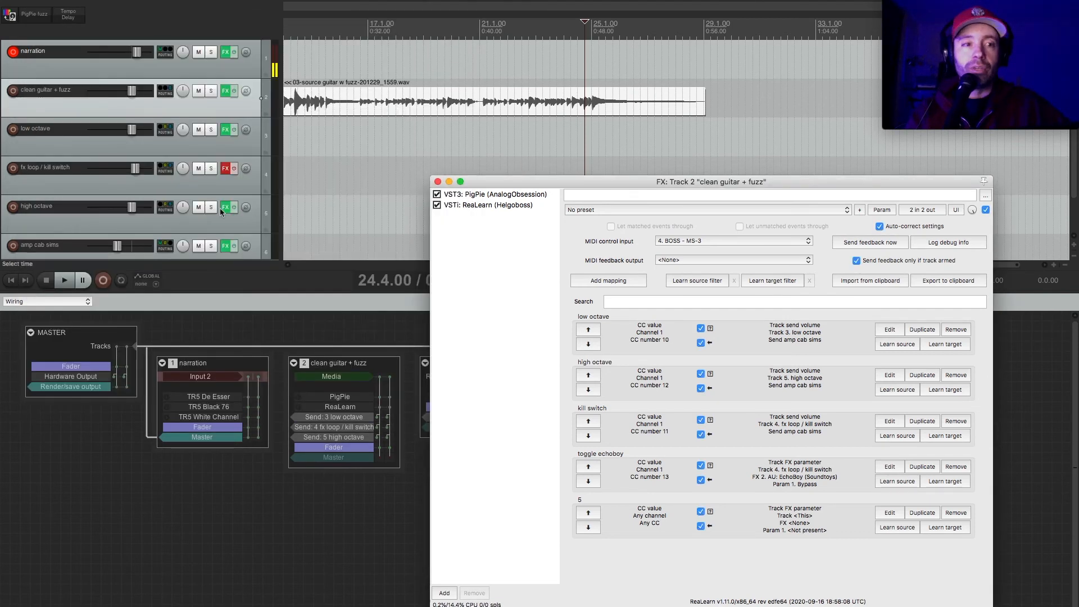
Enable the fx loop / kill switch track's effects chain, show its EchoBoy plug-in, and return to the ReaLearn mappings.
click(234, 168)
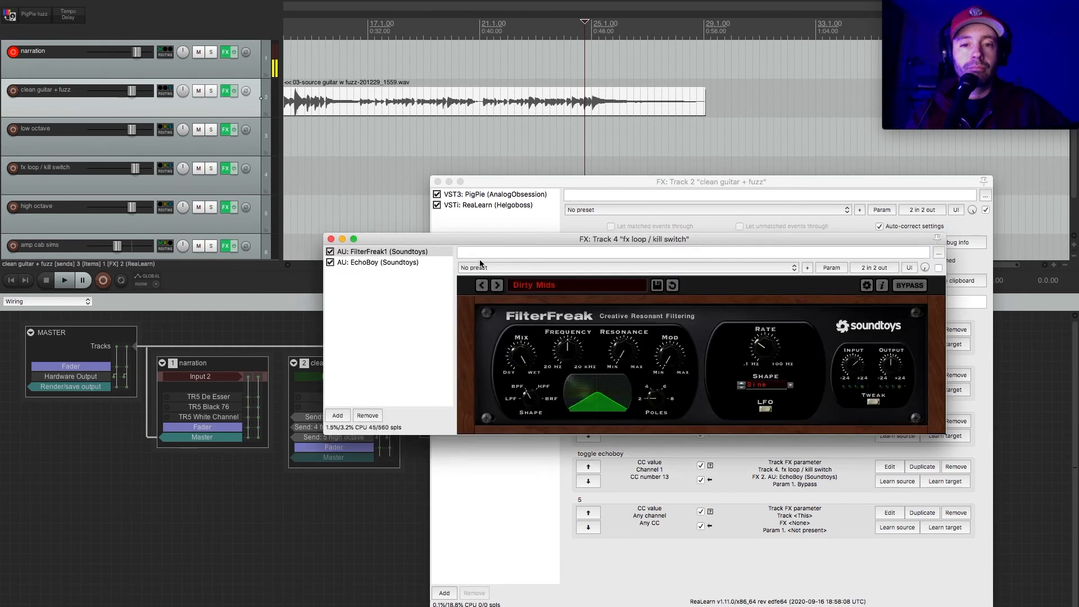
click(398, 262)
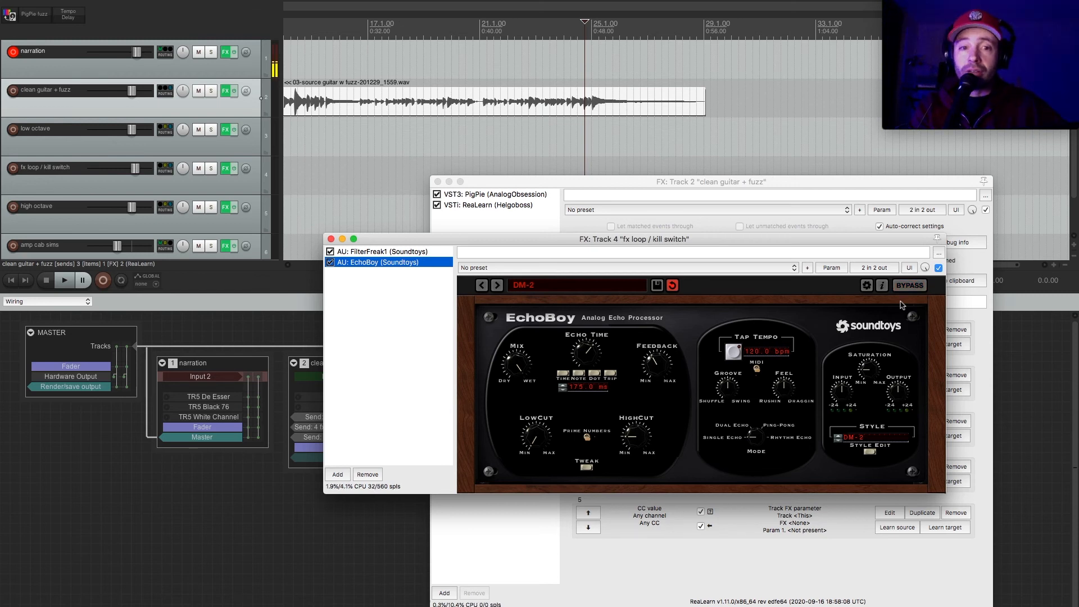
click(546, 183)
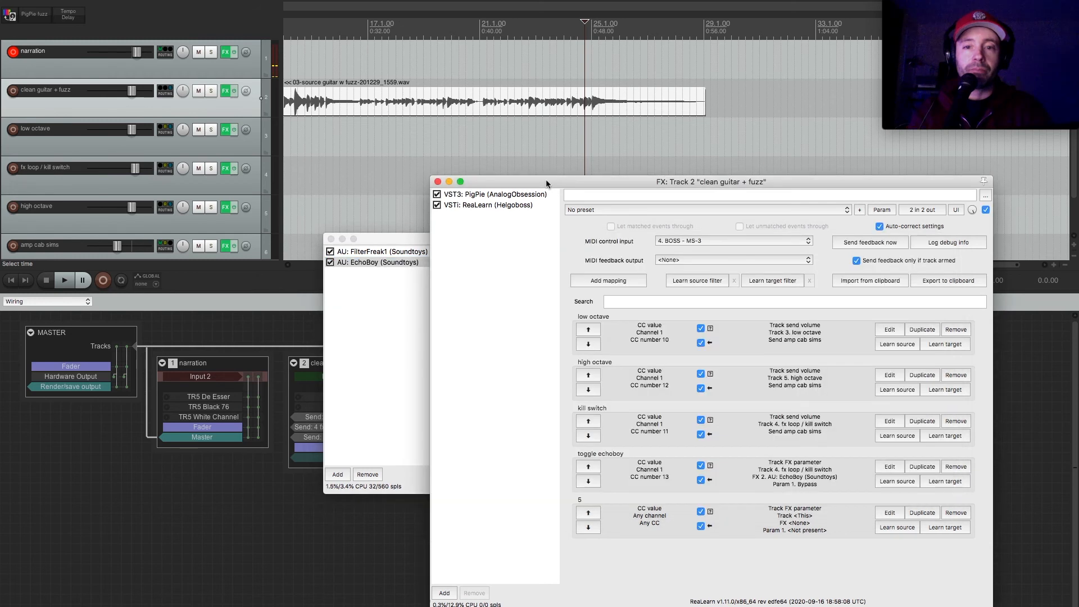
Name the fifth mapping "toggle filter freak" and learn its source from the footswitch as CC number 13 on channel 1.
click(521, 151)
click(846, 547)
click(889, 513)
double_click(145, 60)
text(togle fuzz)
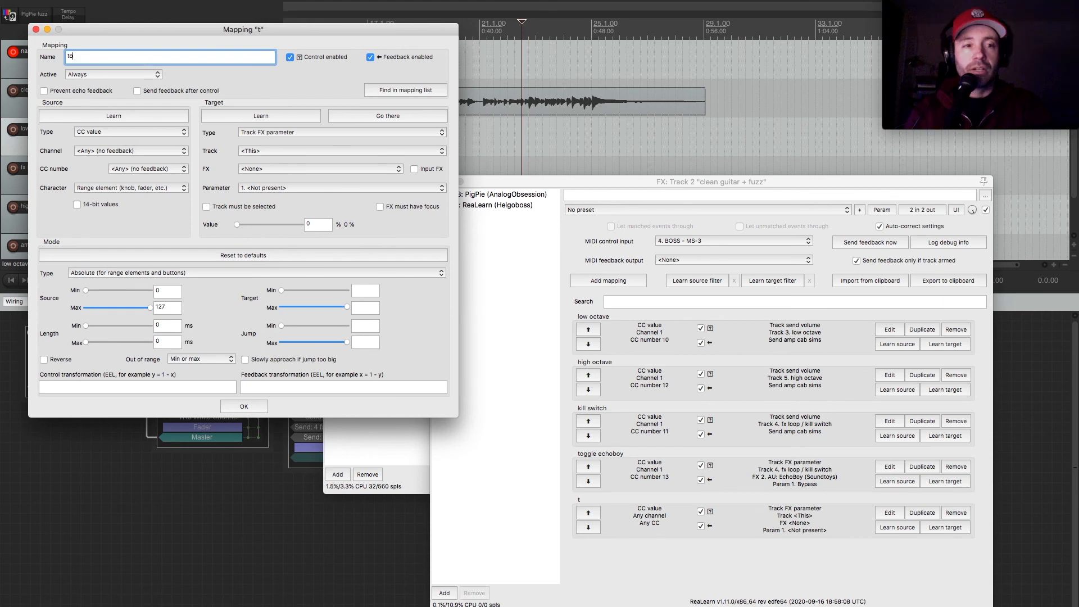
key(BackSpace)
key(BackSpace)
key(BackSpace)
key(BackSpace)
key(BackSpace)
key(BackSpace)
key(BackSpace)
text(gle filter freak)
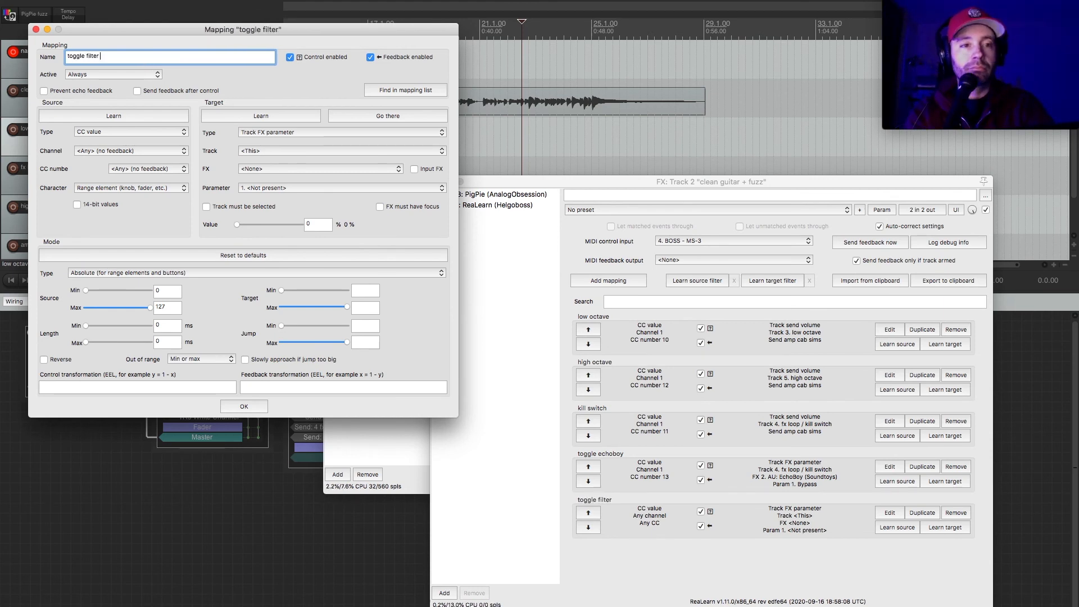
click(124, 116)
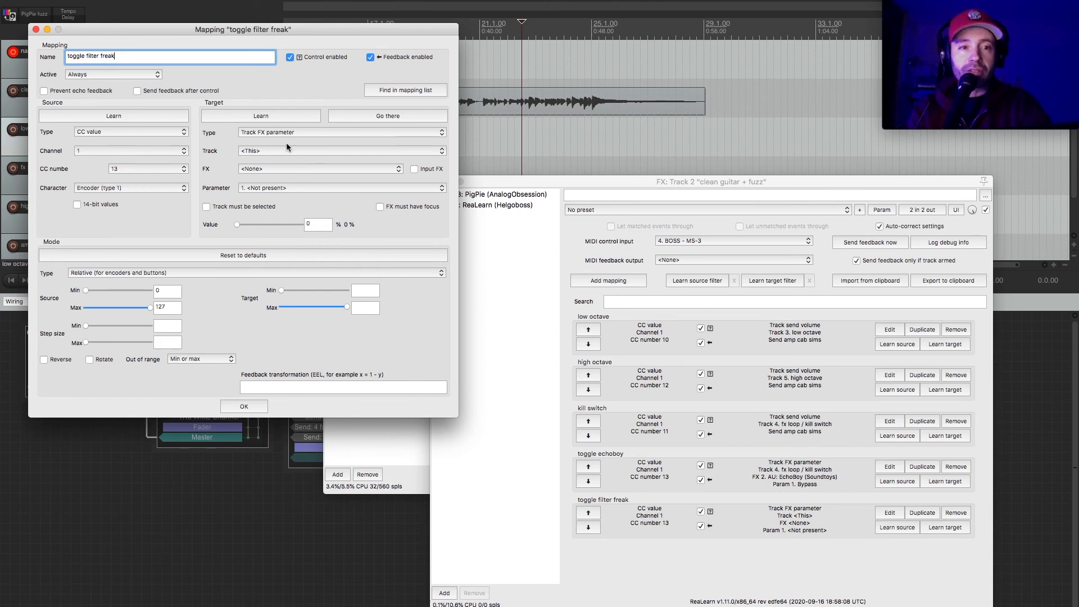
Target the toggle filter freak mapping at FilterFreak1's Bypass parameter on track 4. fx loop / kill switch, reverse it, and close it.
click(308, 133)
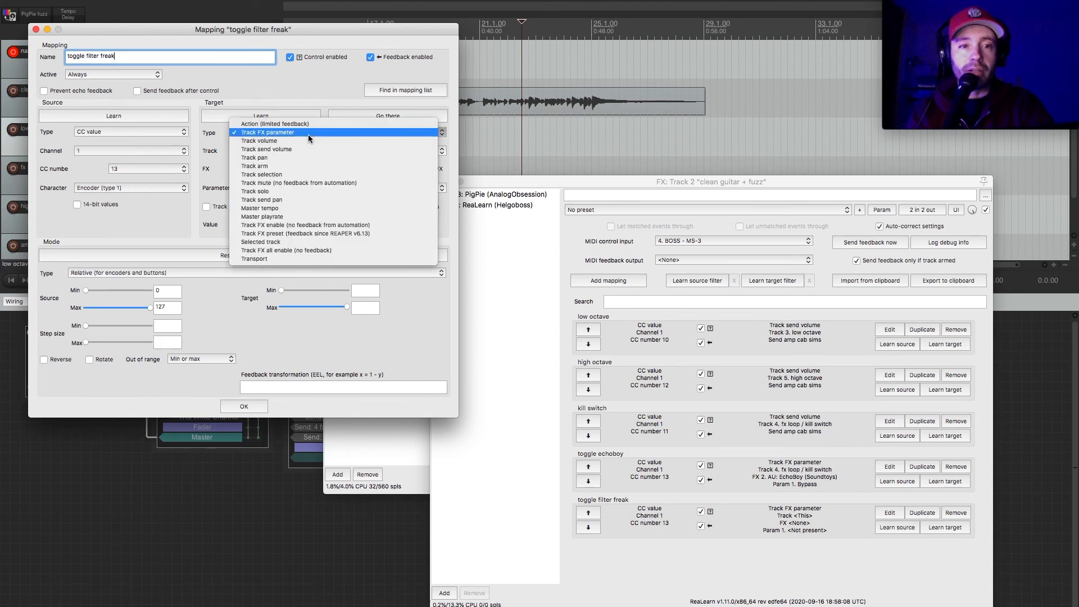
click(308, 134)
click(303, 150)
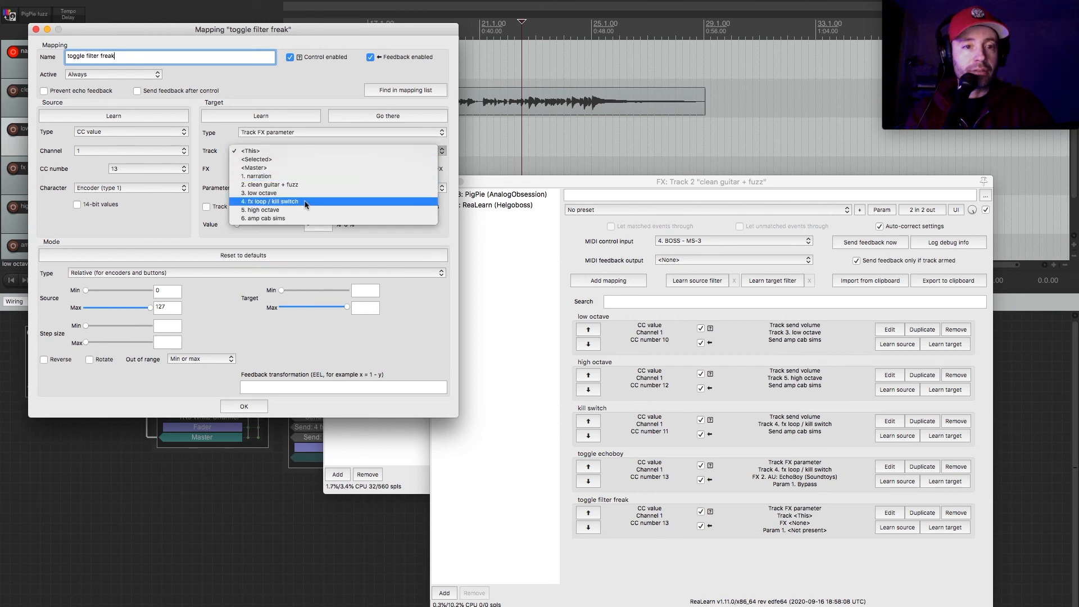
click(303, 201)
click(314, 169)
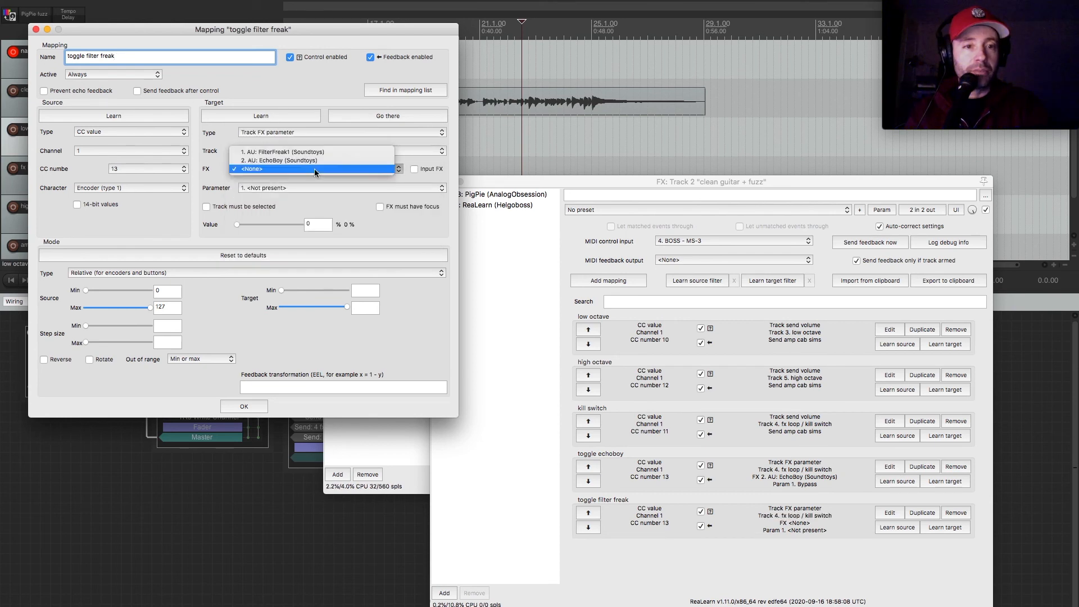
click(320, 151)
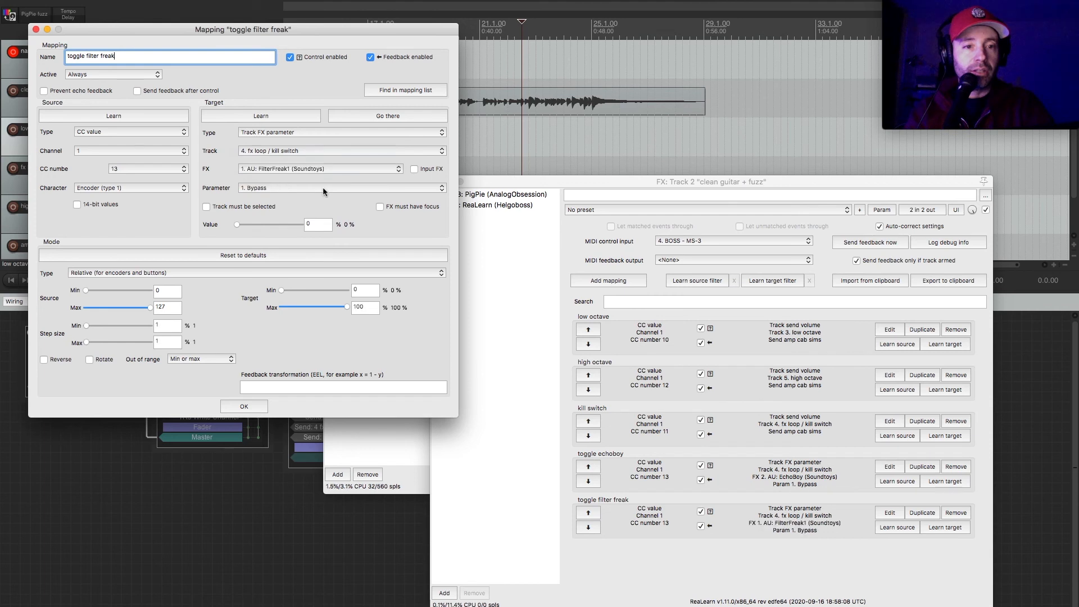
click(322, 187)
click(322, 187)
click(45, 359)
click(255, 407)
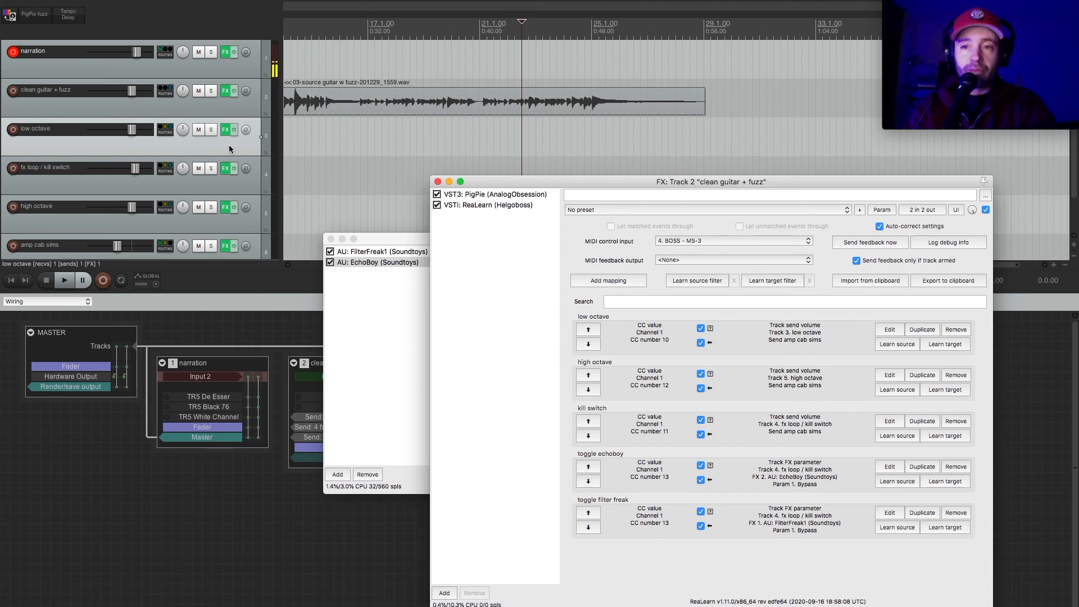
Audition the rig with the guitar recording and load the AnaLogged preset in the fx loop / kill switch track's EchoBoy.
key(space)
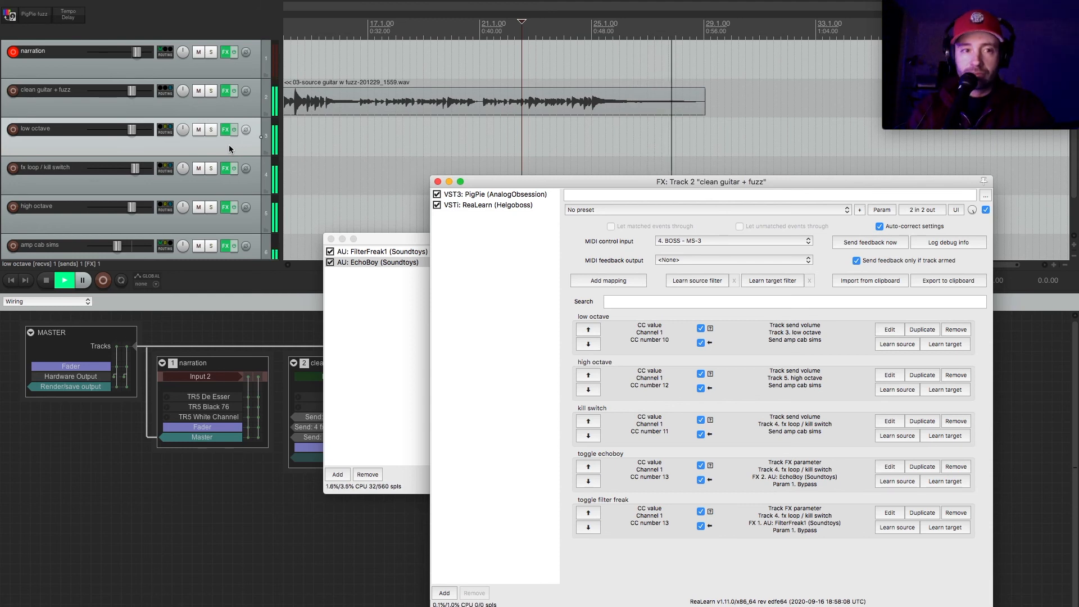
key(space)
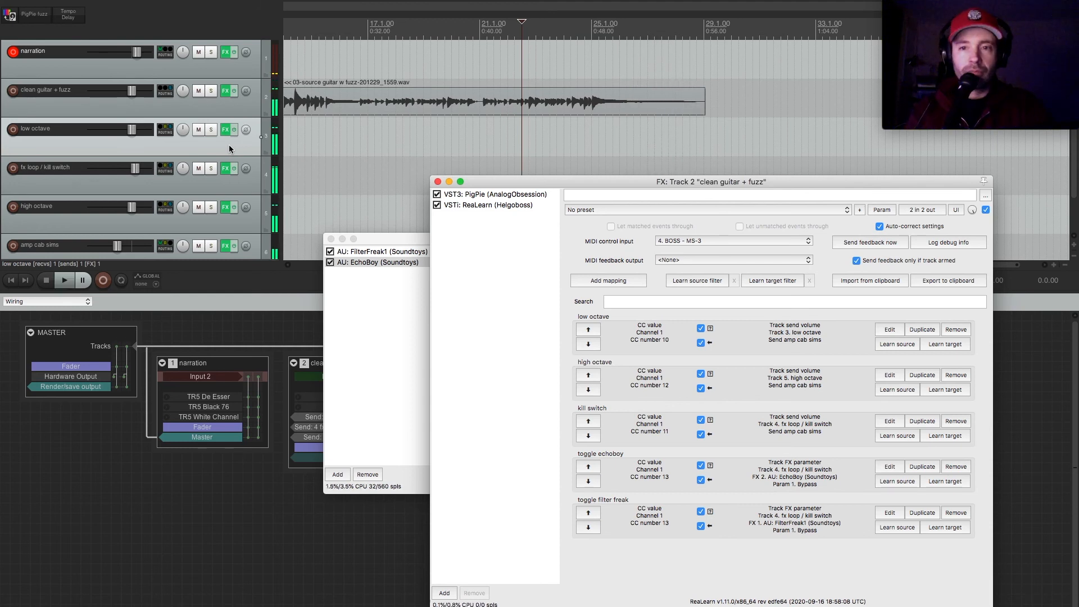
click(372, 294)
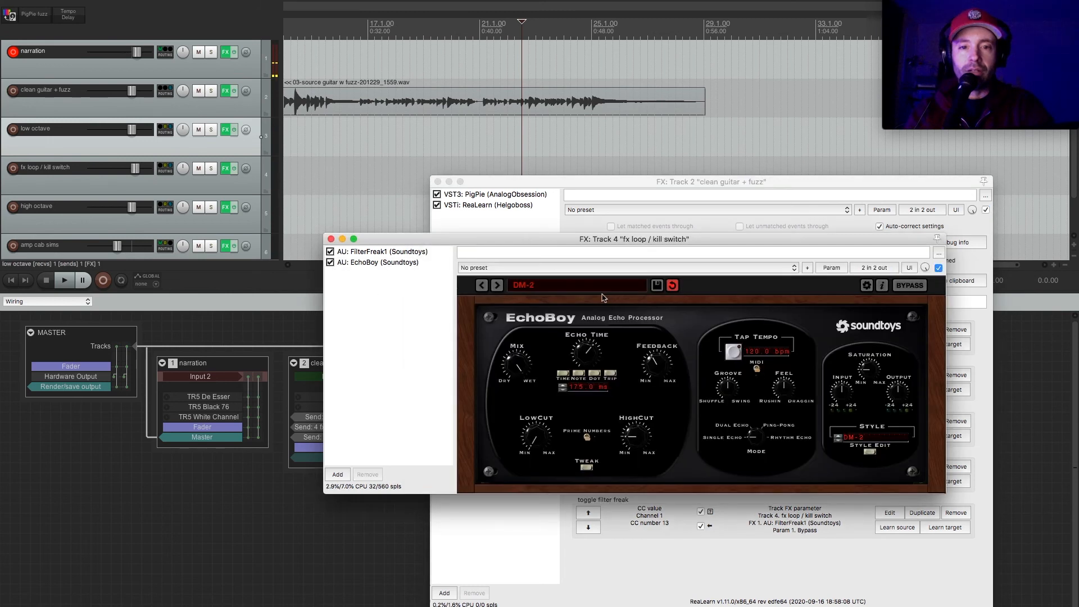
click(605, 287)
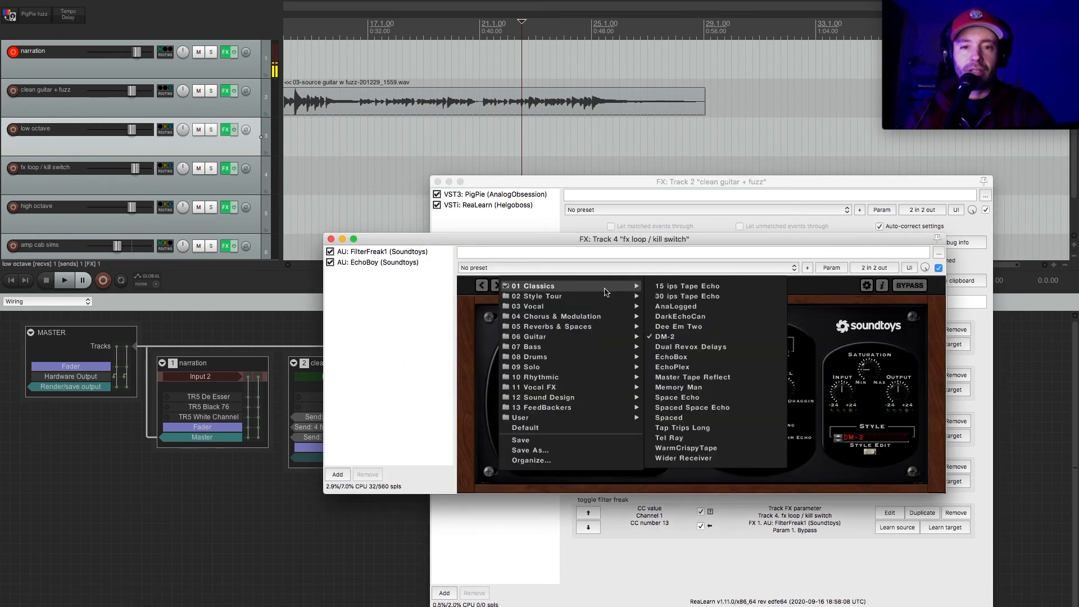
click(685, 307)
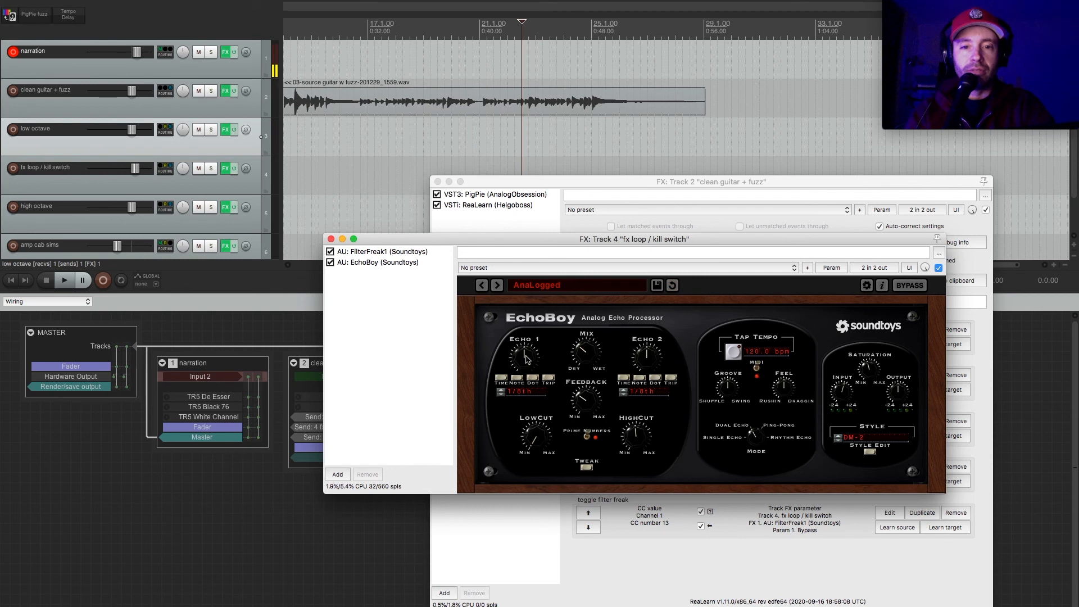
drag(584, 295, 590, 248)
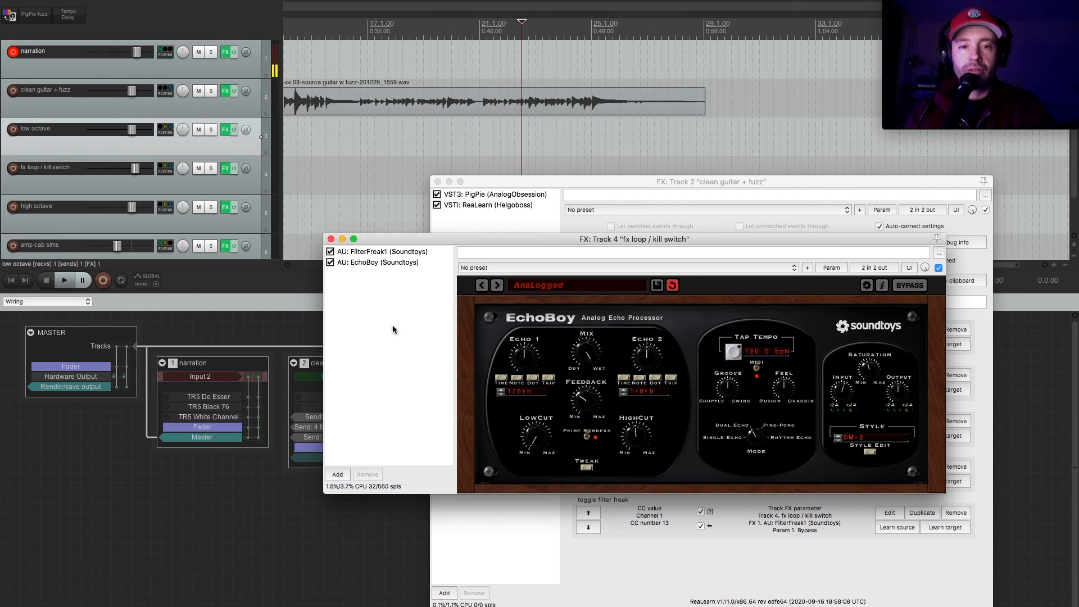
Play the guitar recording from bar 16.4 and raise the fx loop / kill switch track's volume slightly.
click(360, 106)
key(space)
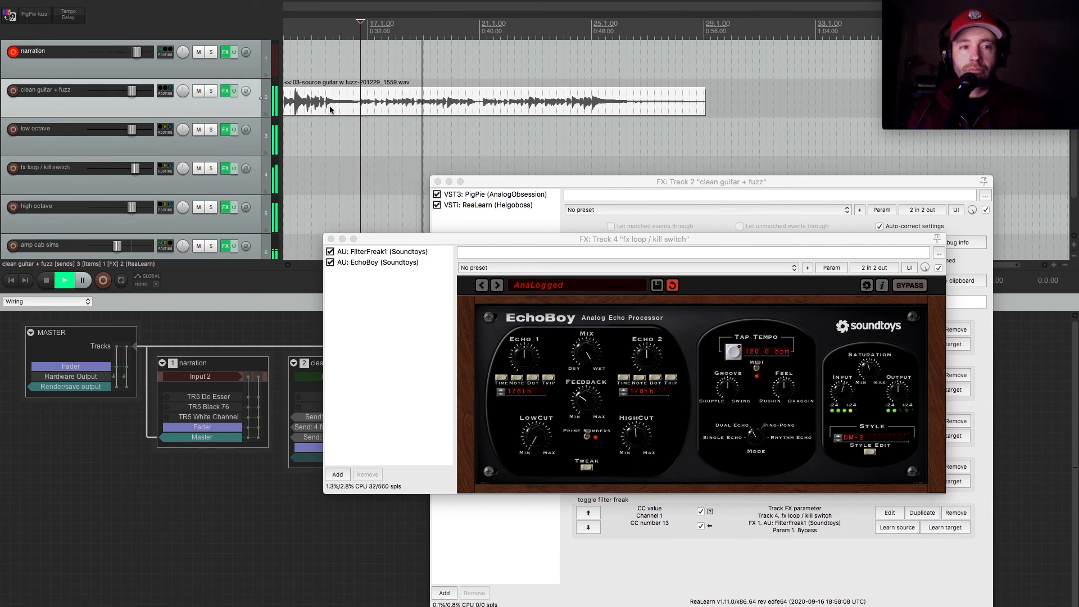
drag(134, 173, 138, 174)
key(space)
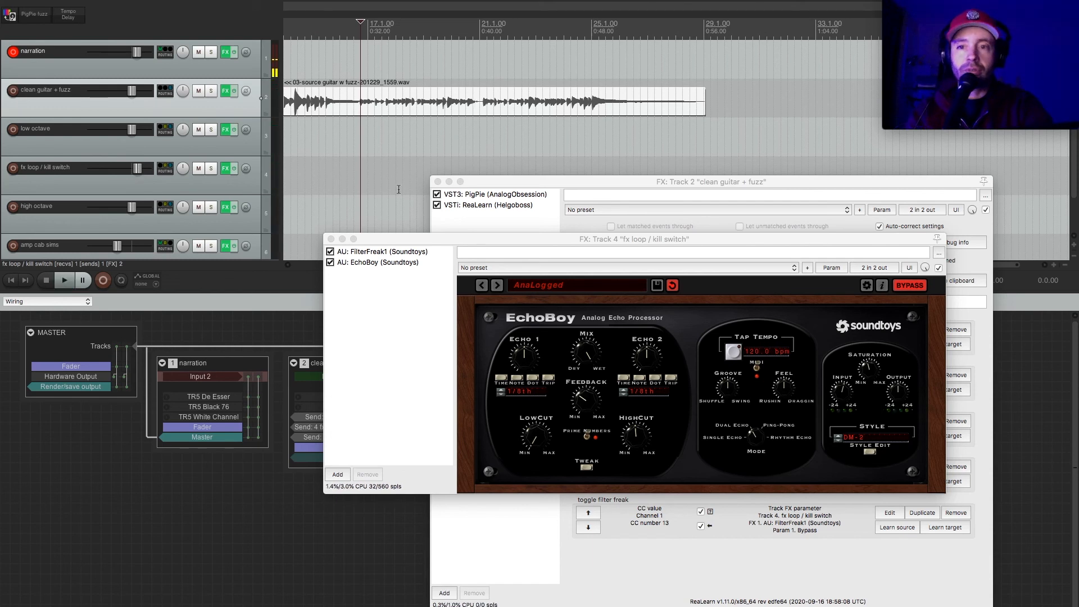
Reposition the ReaLearn effects window and close the fx loop / kill switch track's effects window.
drag(534, 239, 431, 235)
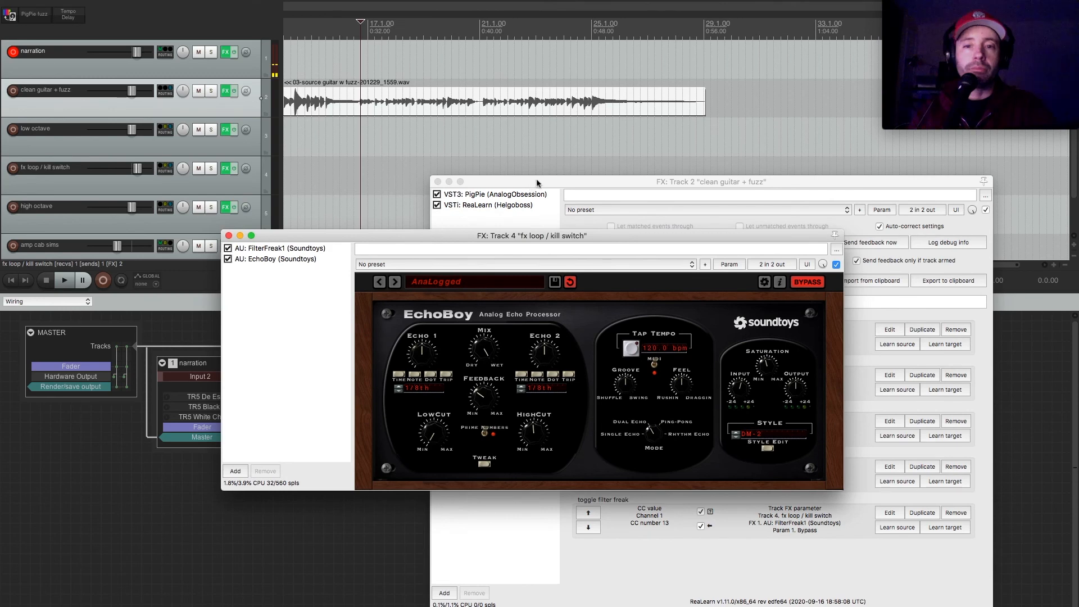
drag(537, 180, 546, 150)
click(306, 240)
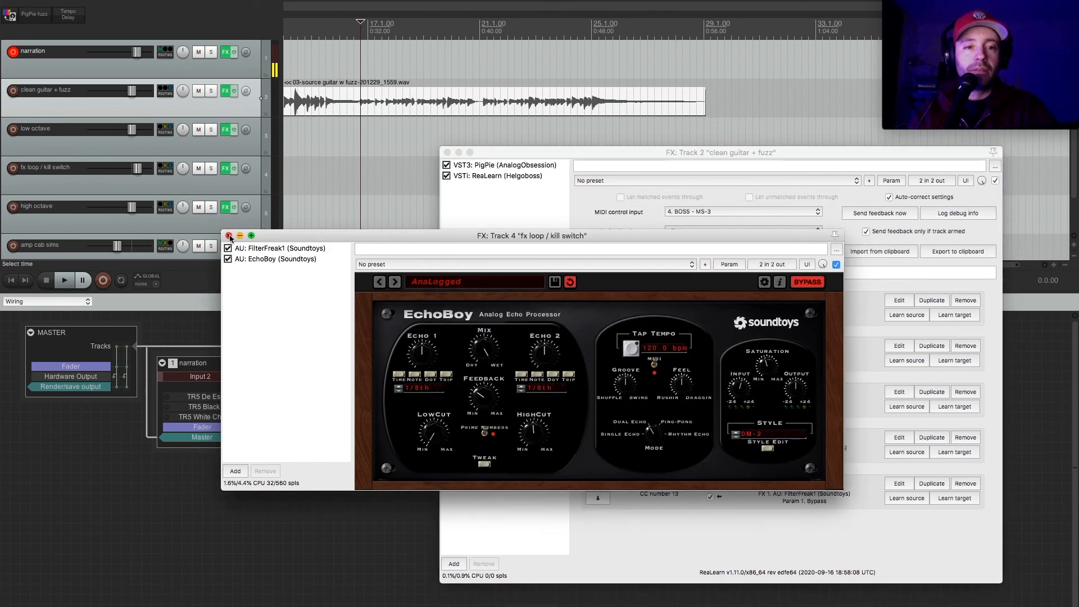
click(343, 227)
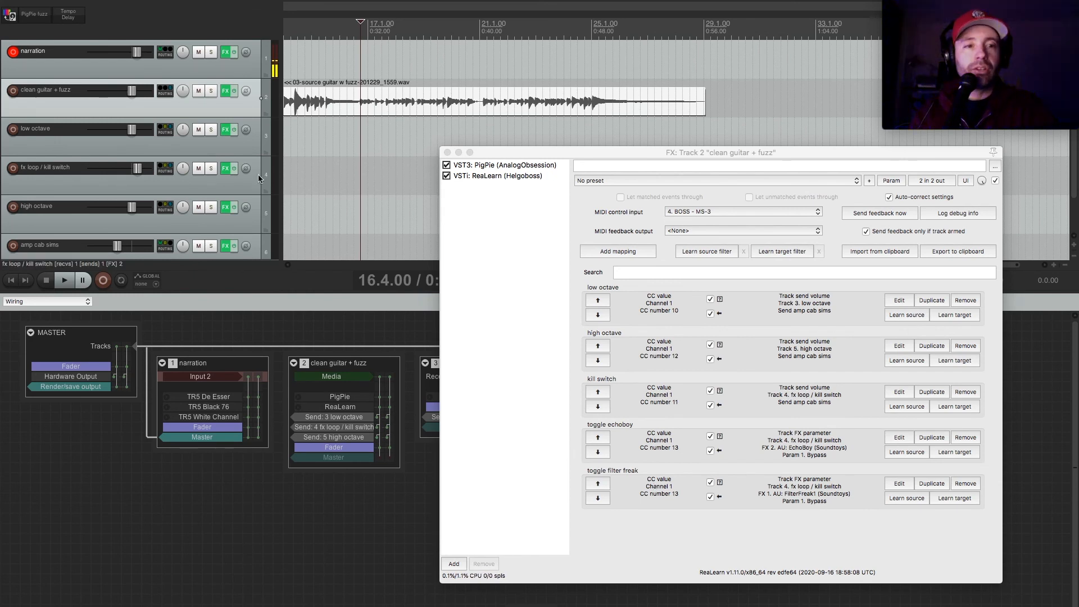
Add a new track below amp cab sims and name it "quadgraph guitar".
scroll(193, 100, down, 2)
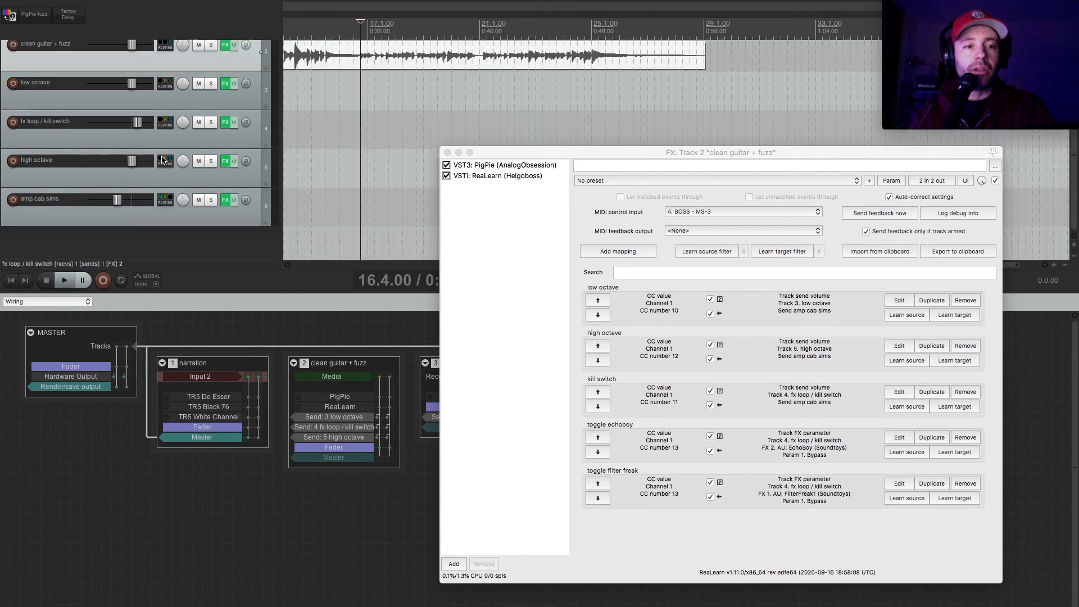
double_click(155, 238)
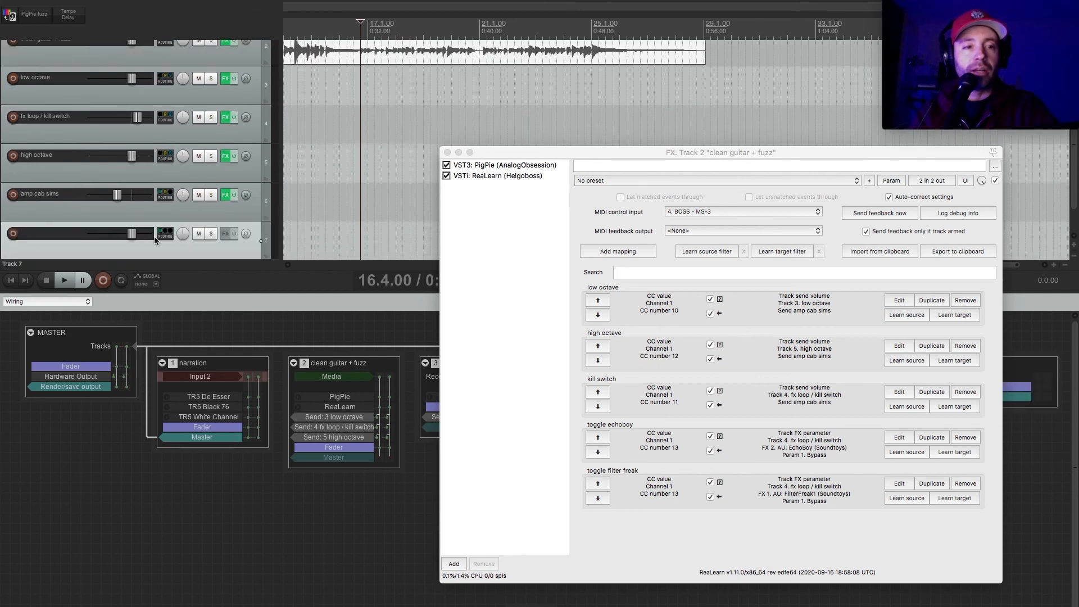
double_click(40, 236)
text(quadgraph)
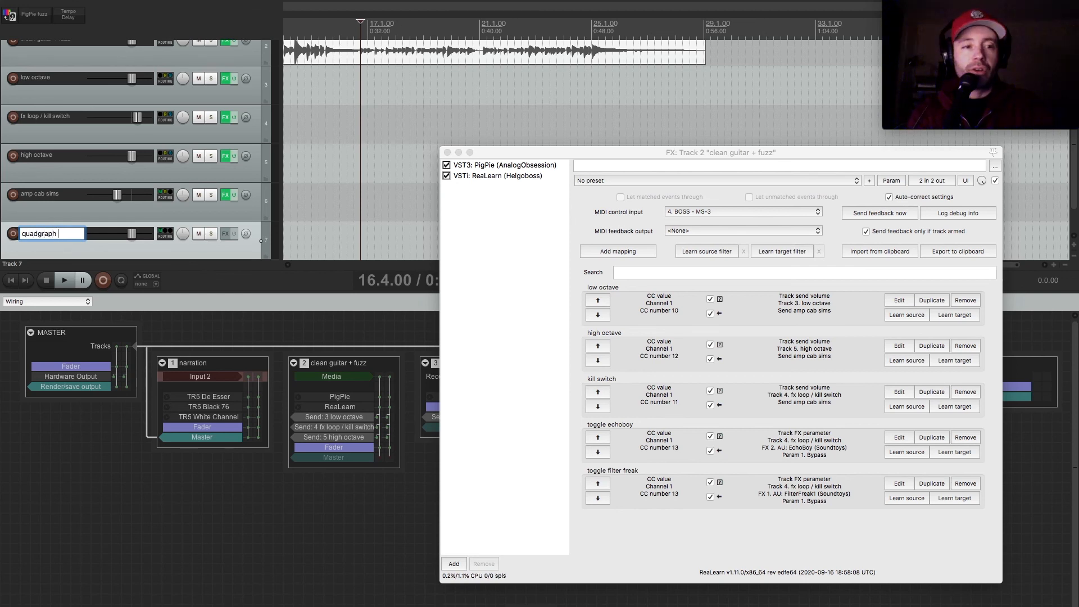
text( guitar)
key(Return)
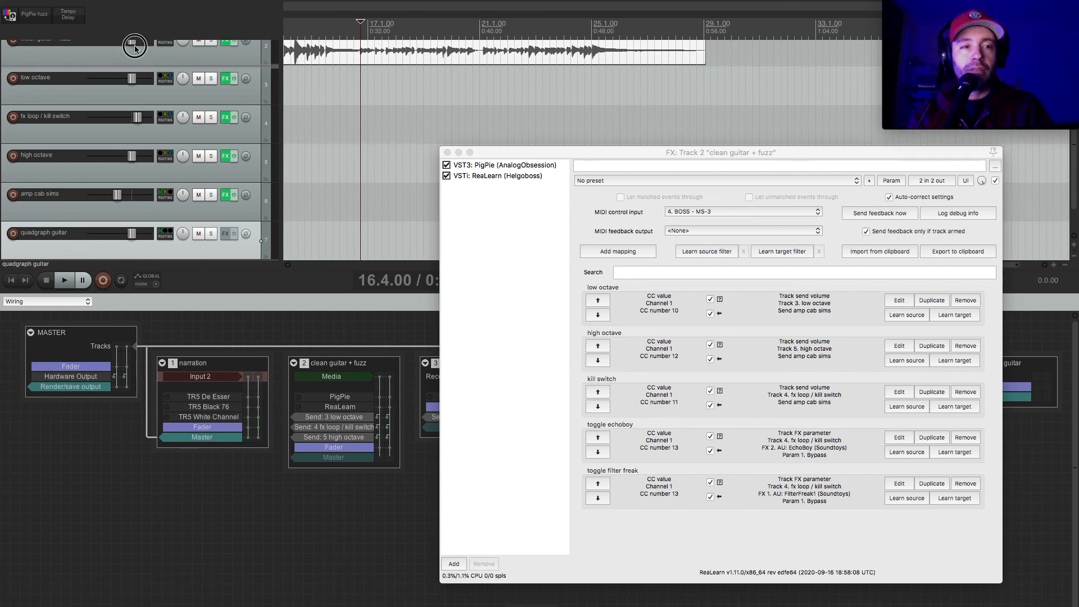
Move the quadgraph guitar track above clean guitar + fuzz and make it the folder parent of the guitar tracks.
scroll(132, 57, up, 2)
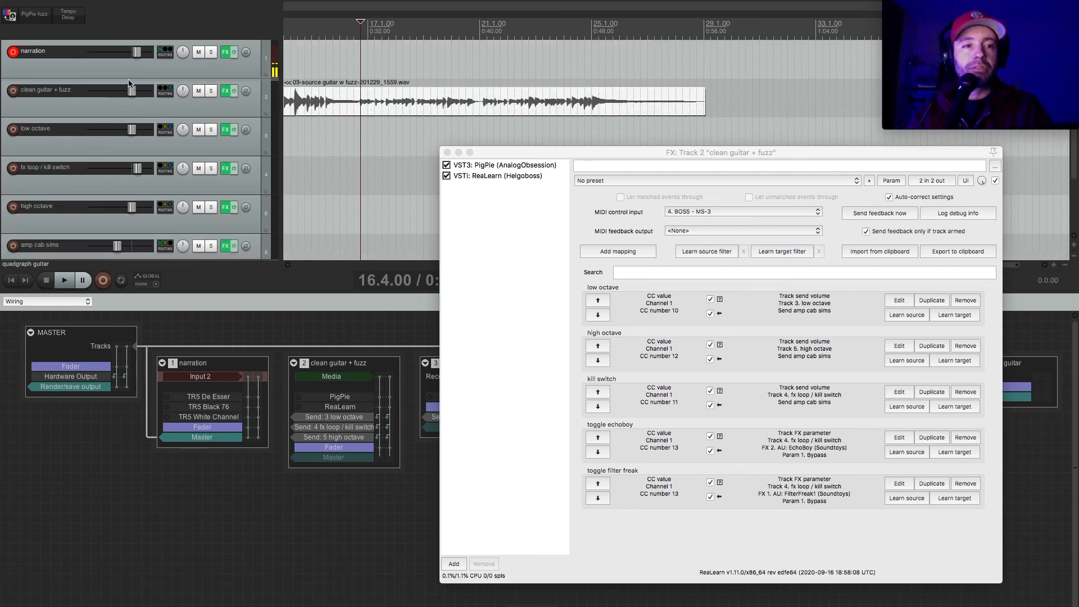
drag(128, 79, 128, 80)
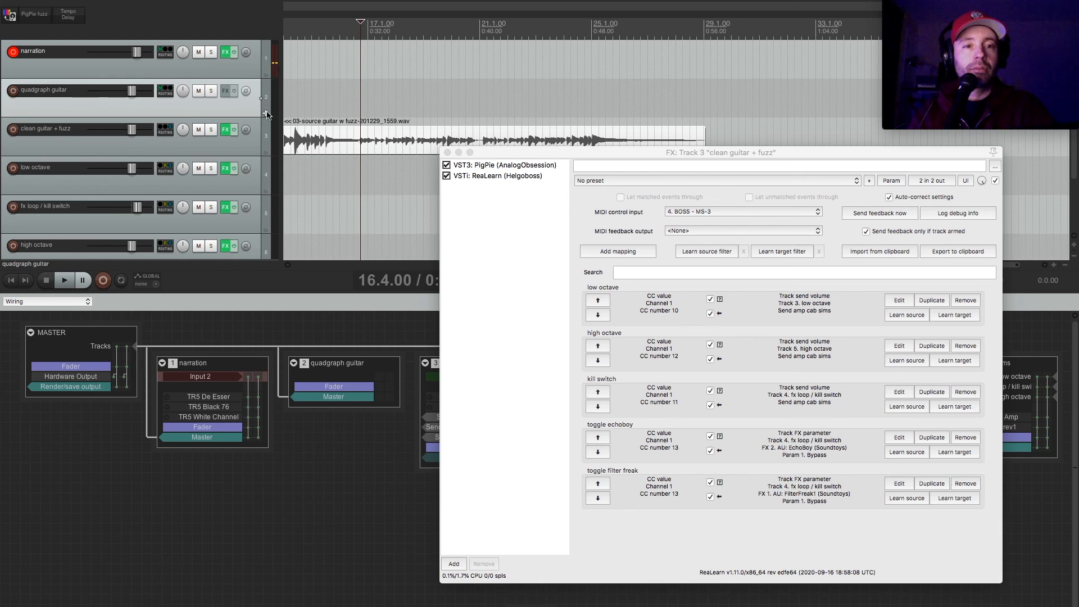
click(266, 114)
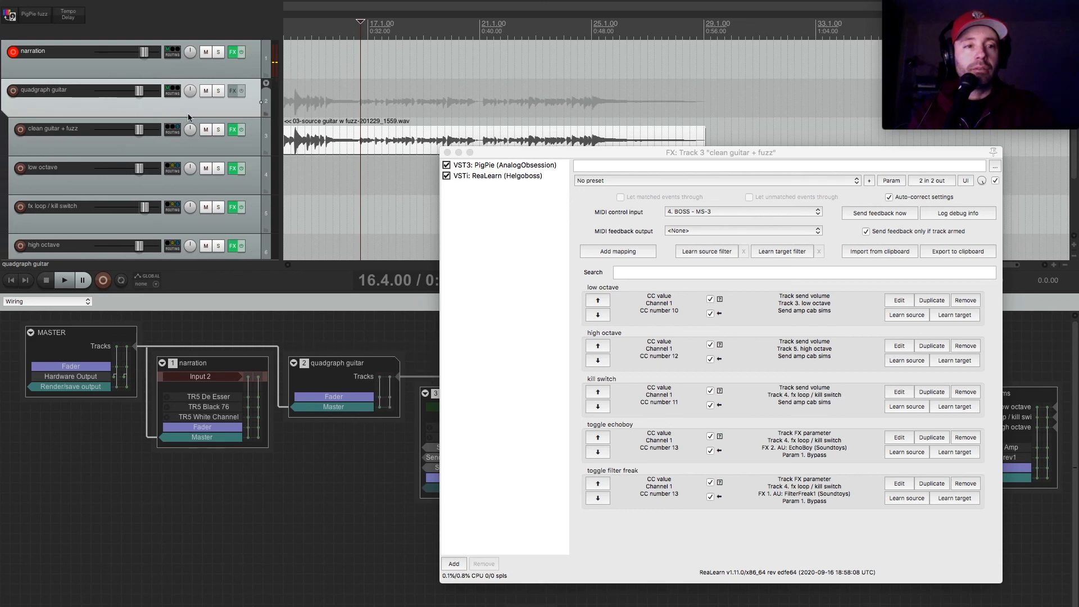
scroll(121, 106, down, 3)
scroll(118, 106, up, 3)
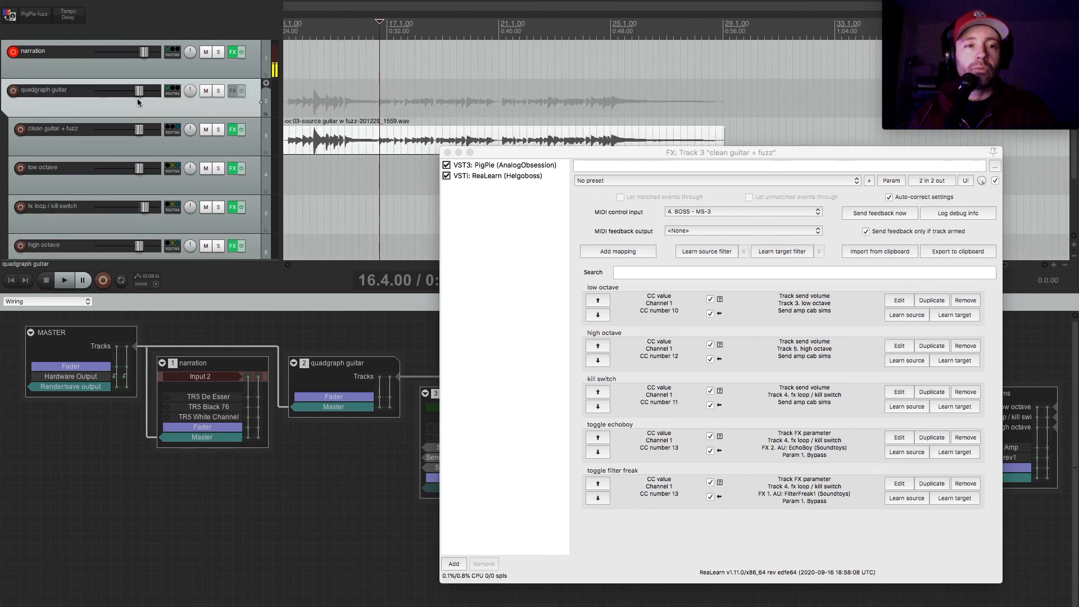
Lower the quadgraph guitar folder's volume during playback, and move the clean guitar + fuzz effects window aside.
mouse_move(139, 90)
mouse_down()
mouse_move(115, 92)
mouse_move(139, 98)
mouse_up()
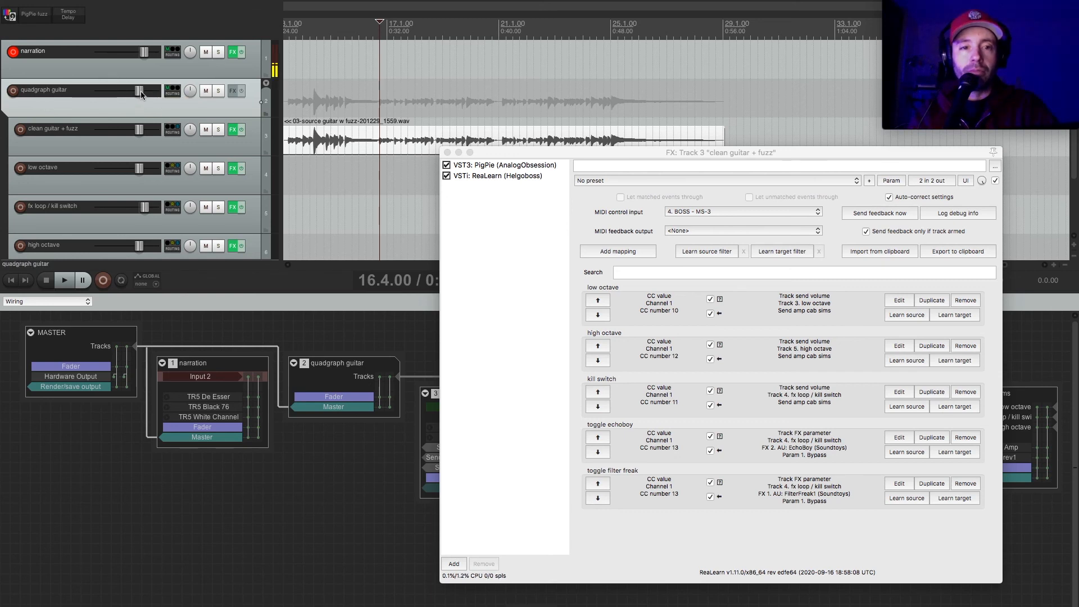
key(space)
drag(141, 96, 122, 102)
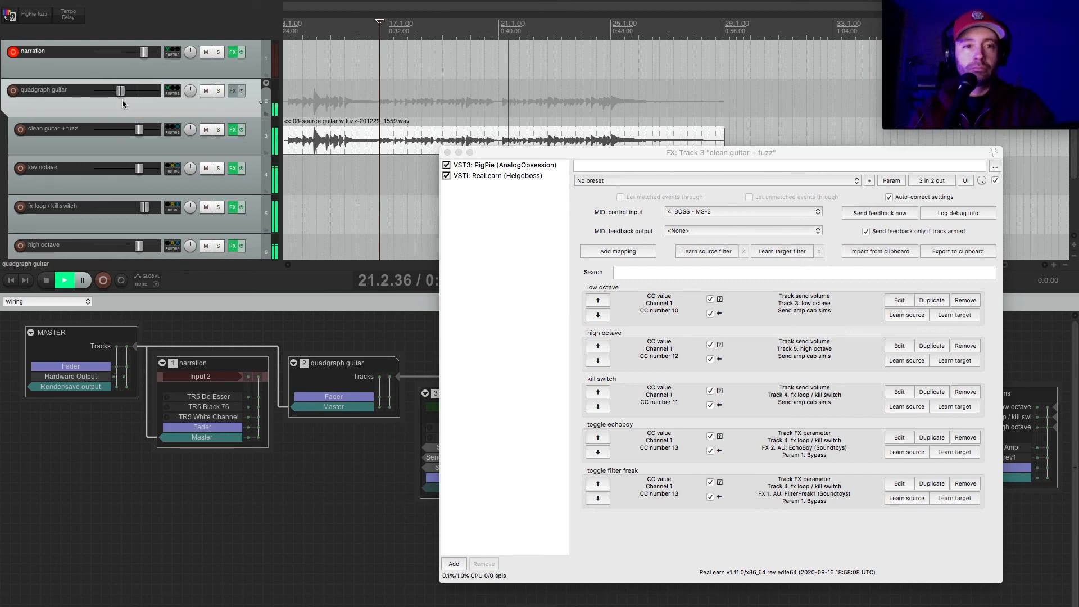
key(space)
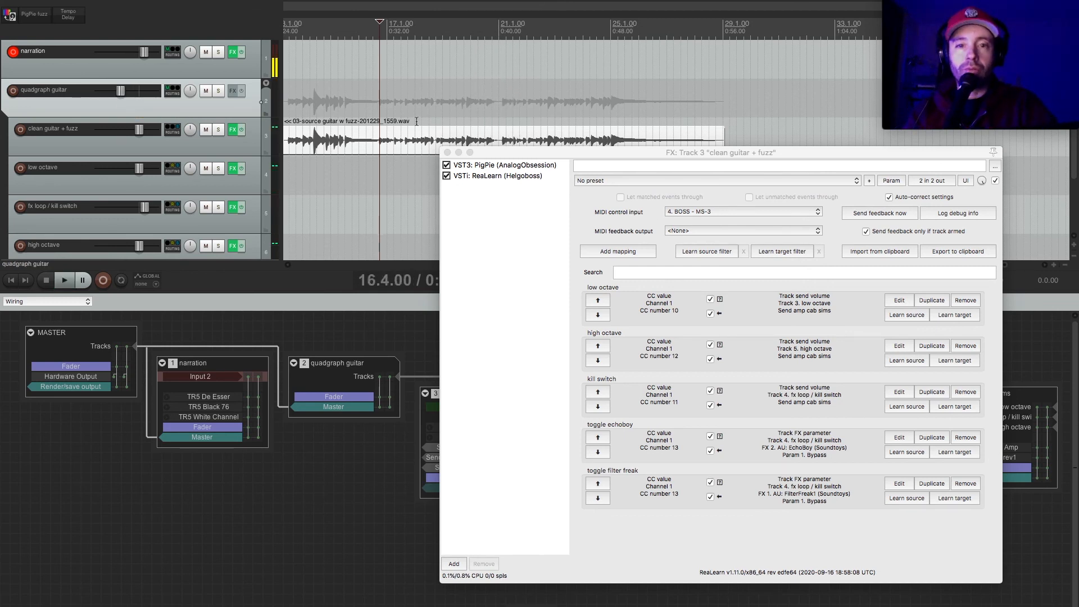
drag(527, 157, 447, 182)
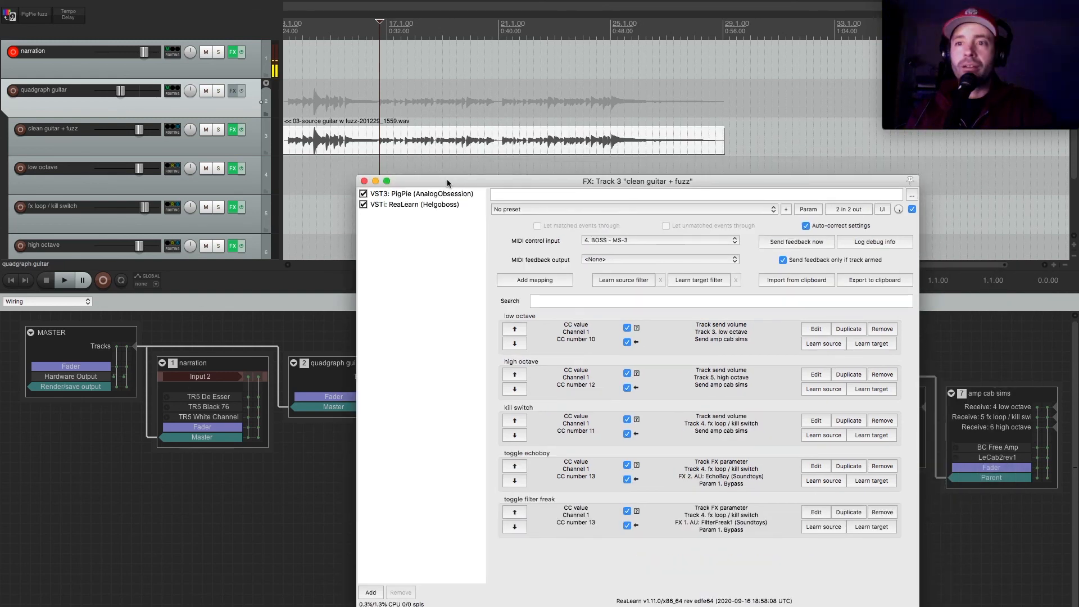